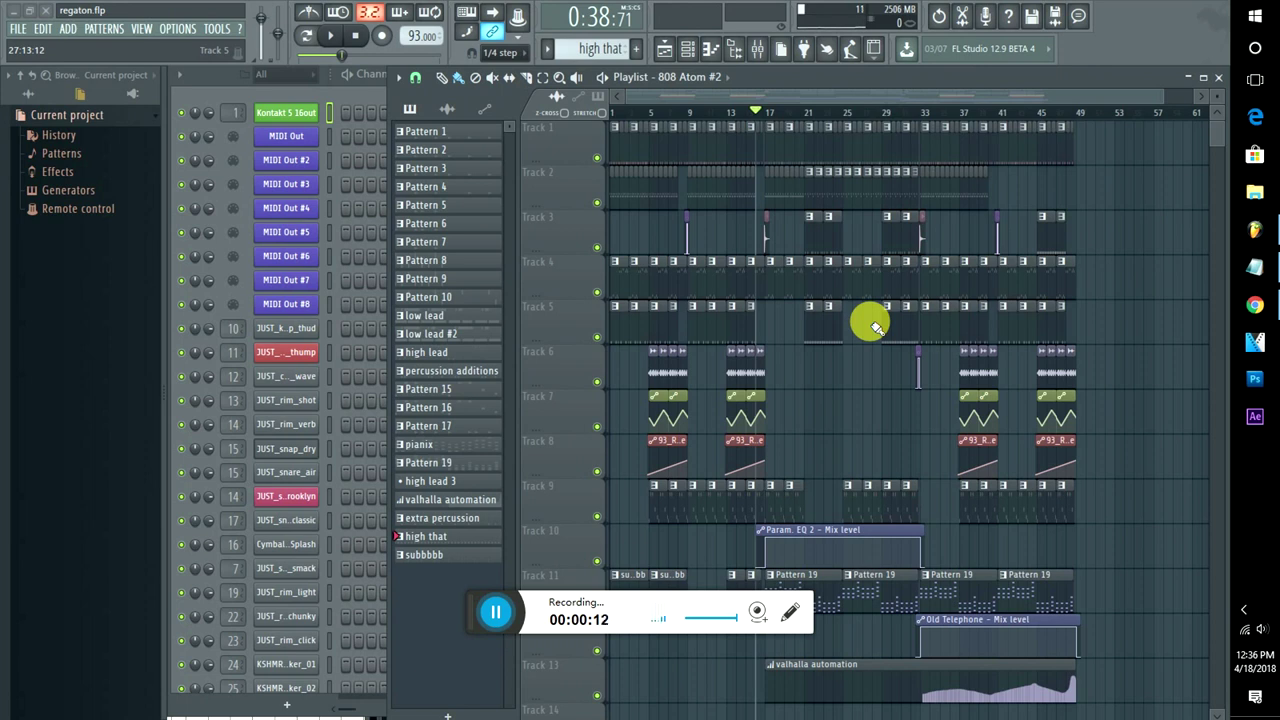
# Switch to Chrome to view the tracks uploaded to Pond5, and return to the FL Studio project
pyautogui.click(1255, 305)
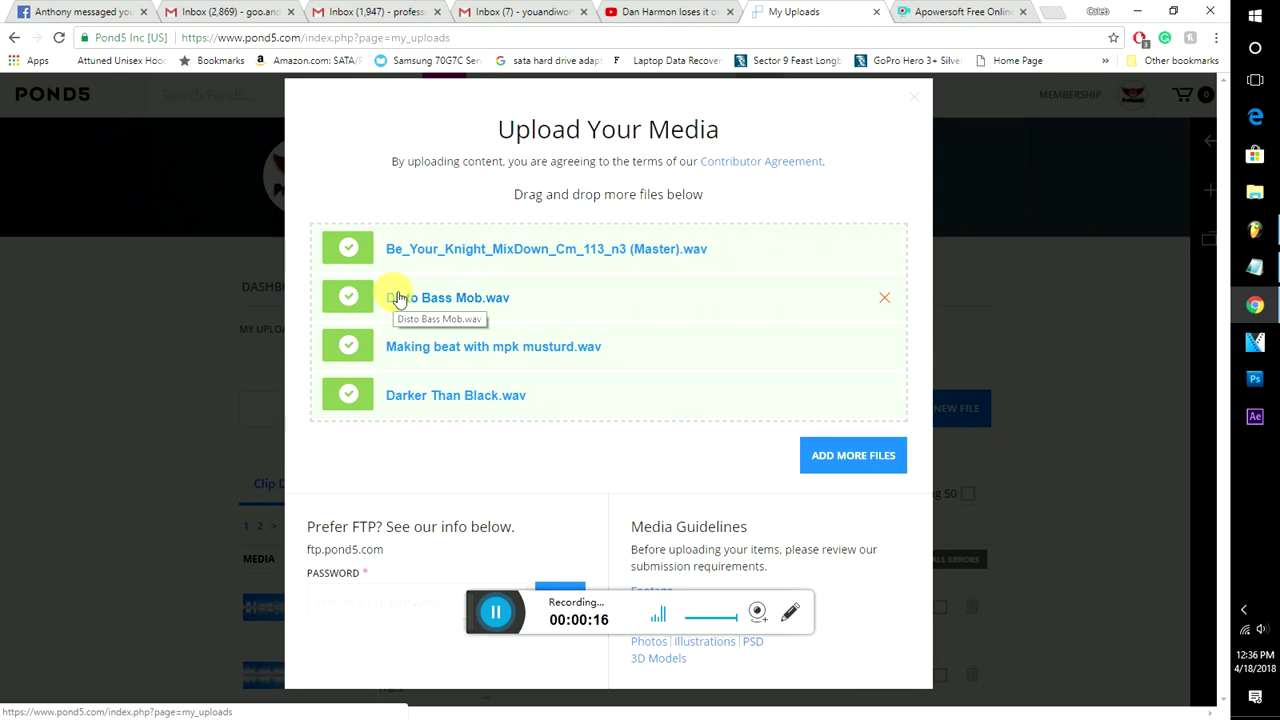
pyautogui.click(1135, 10)
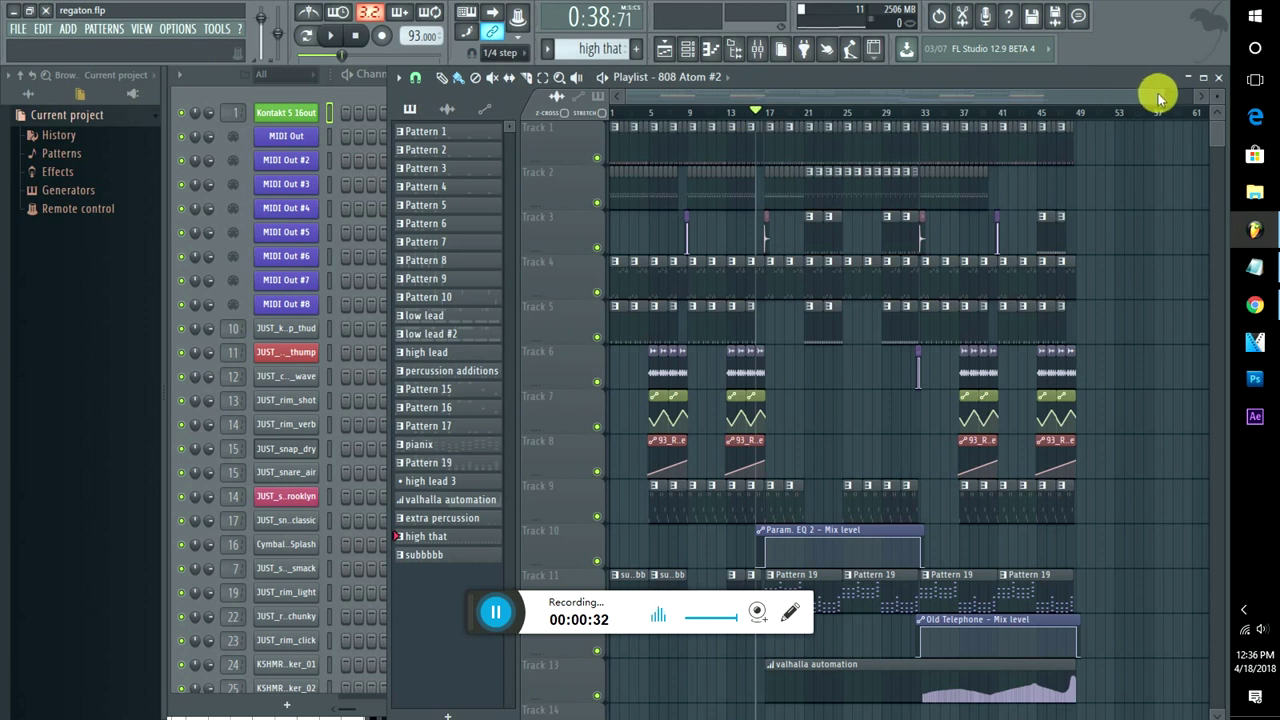
# Set the song position to the start and select the whole arrangement in the Playlist timeline, from bar 1 to bar 49
pyautogui.moveTo(1164, 99); pyautogui.dragTo(750, 92)
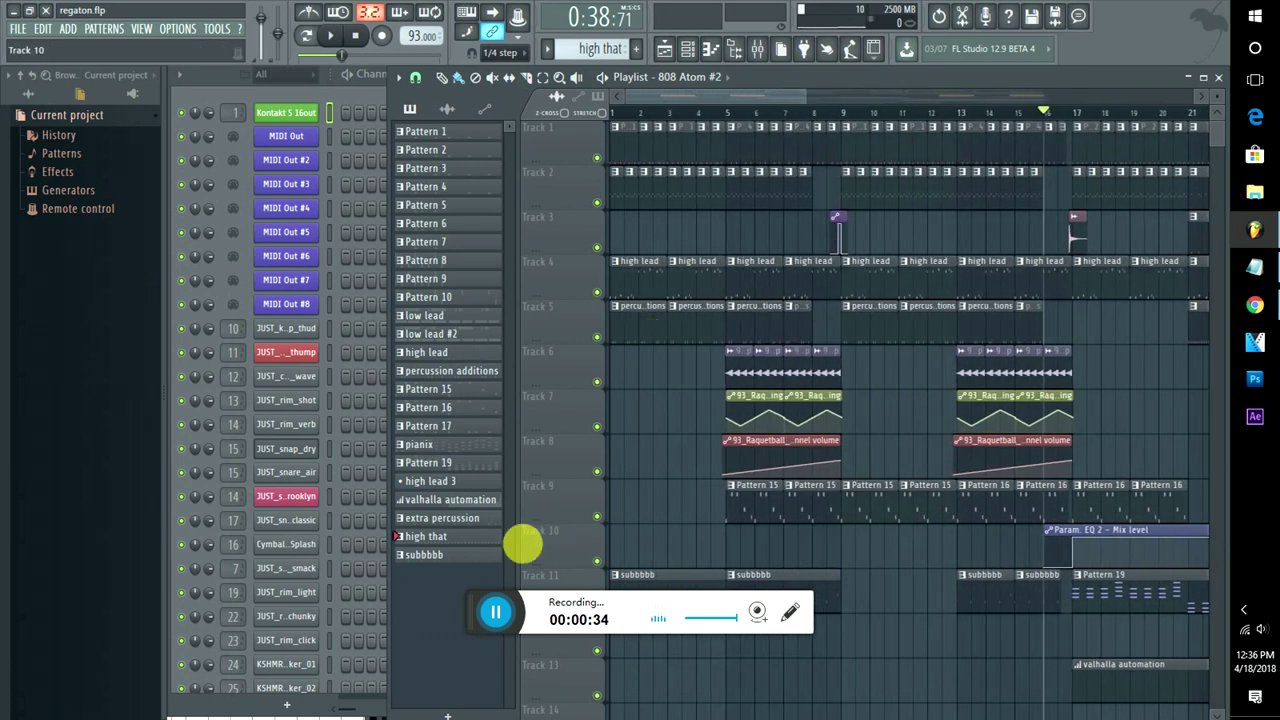
pyautogui.moveTo(471, 614); pyautogui.dragTo(1268, 601)
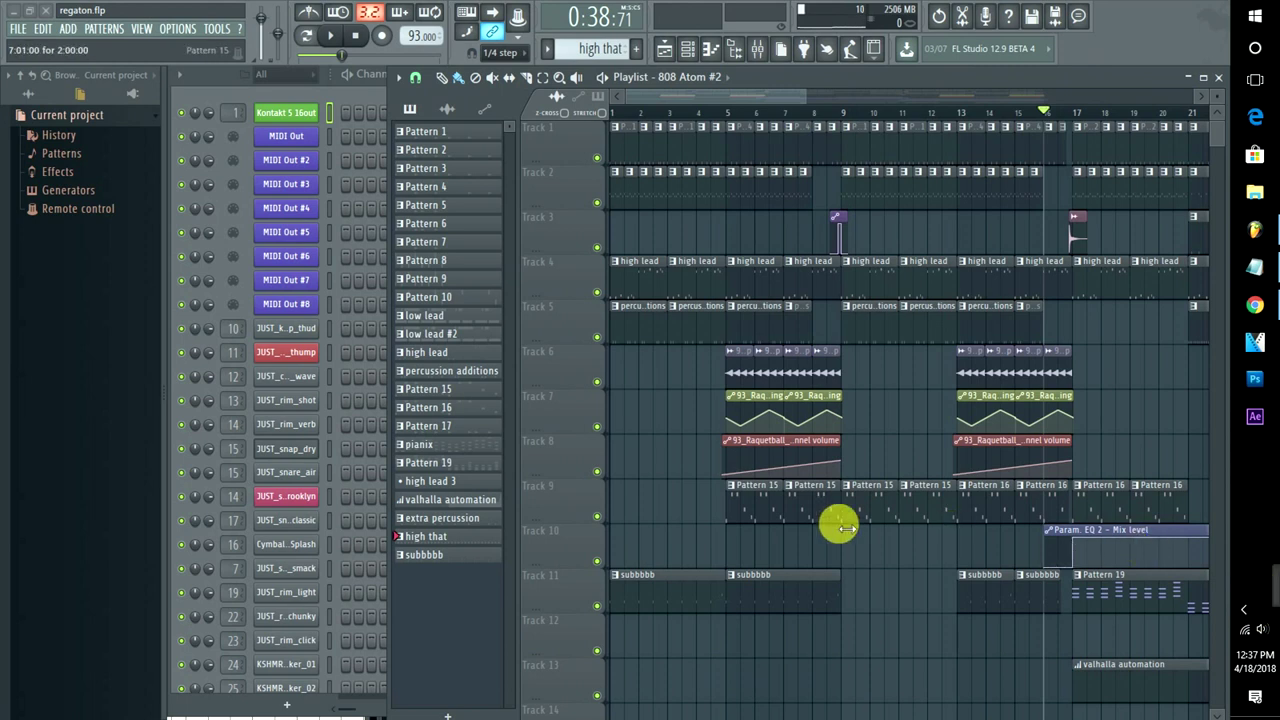
pyautogui.click(614, 114)
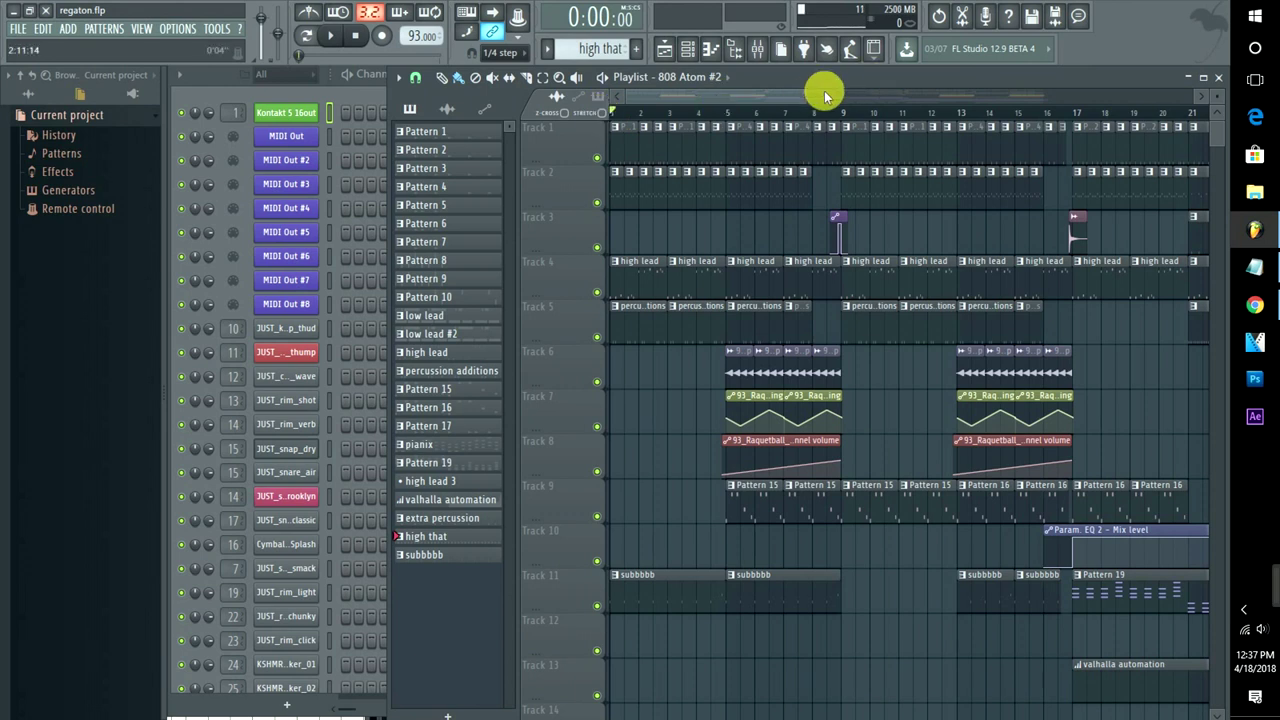
pyautogui.scroll(-3, 1095, 108)
pyautogui.scroll(3, 1095, 108)
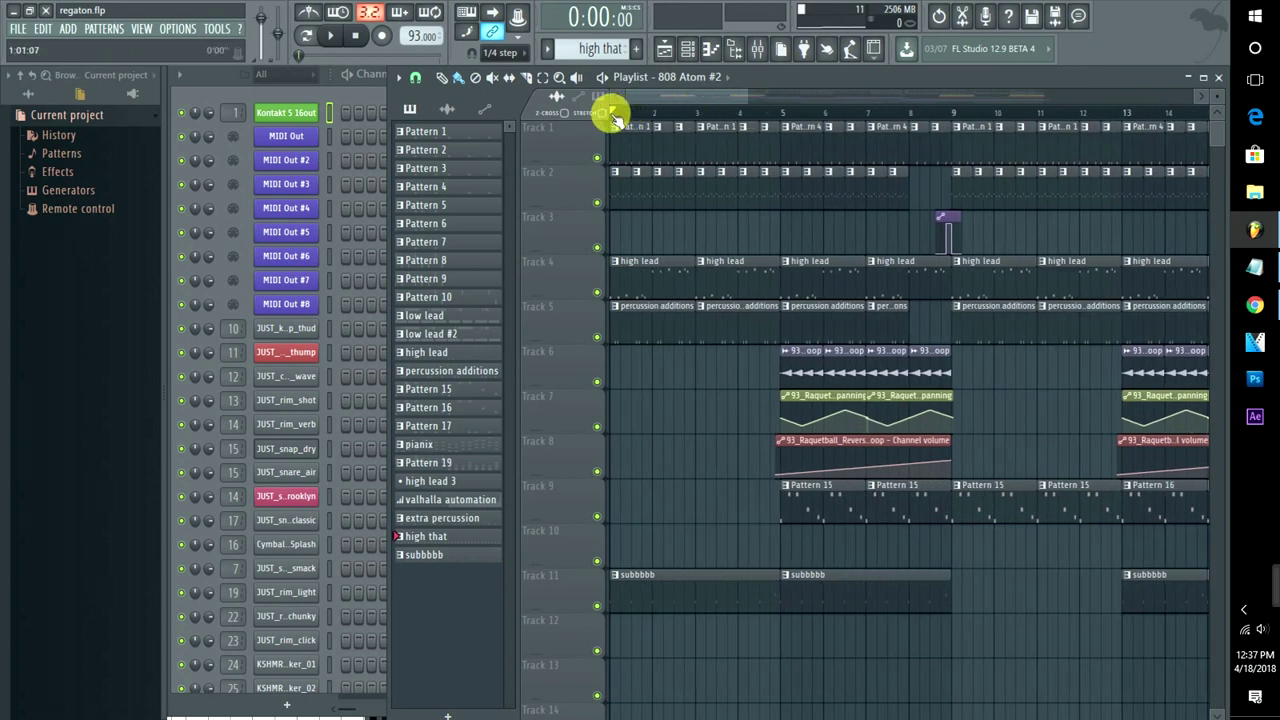
pyautogui.moveTo(615, 117); pyautogui.dragTo(1030, 145)
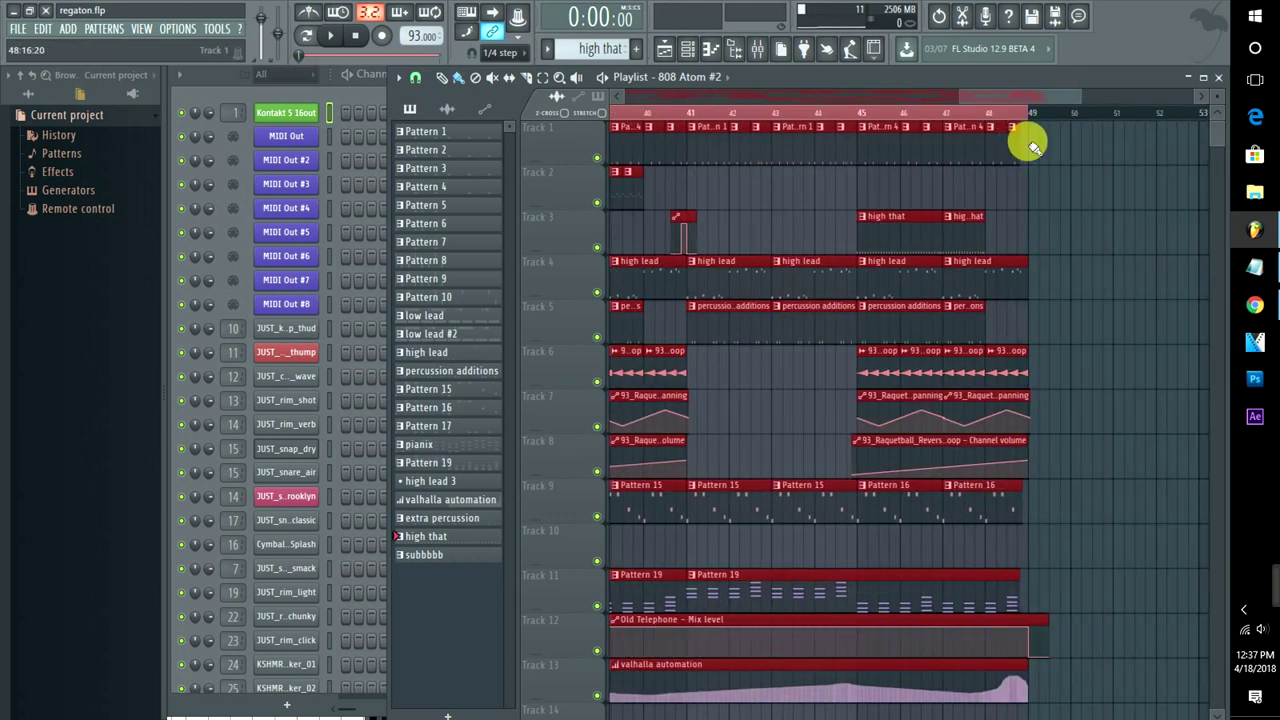
# Open the mixer on the Master track at full size and play the song to check the output level
pyautogui.doubleClick(233, 116)
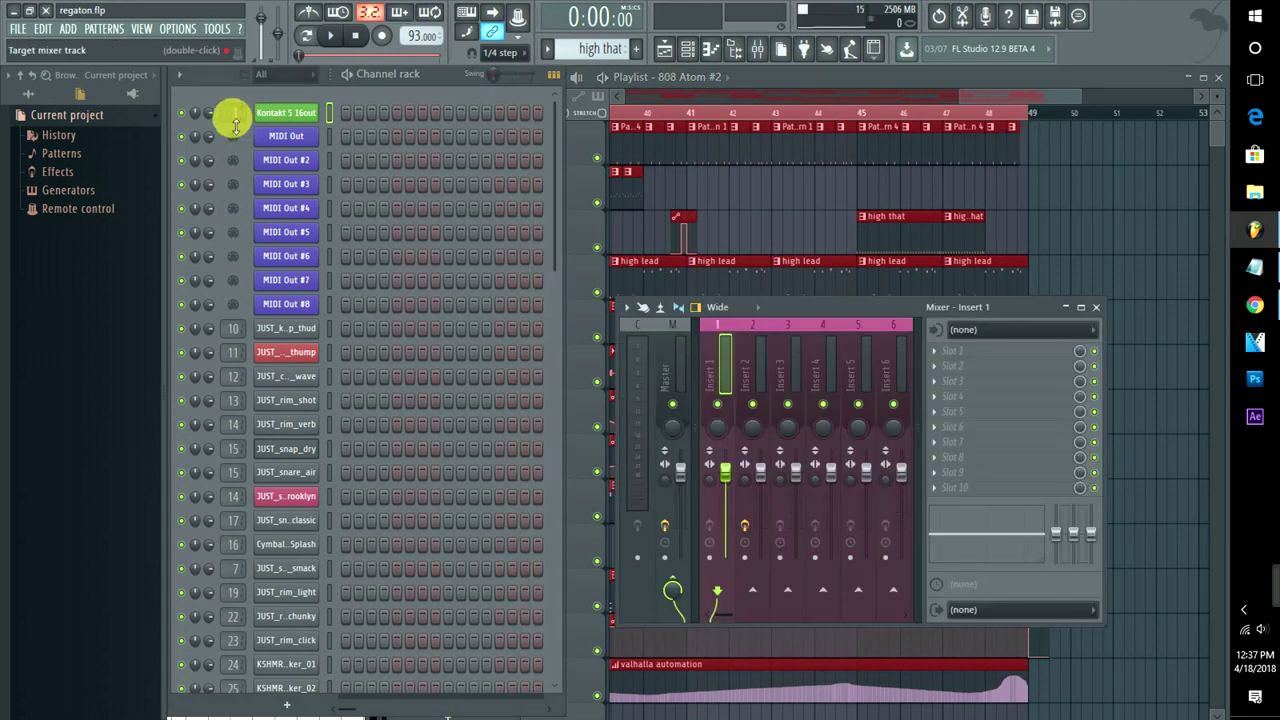
pyautogui.click(667, 367)
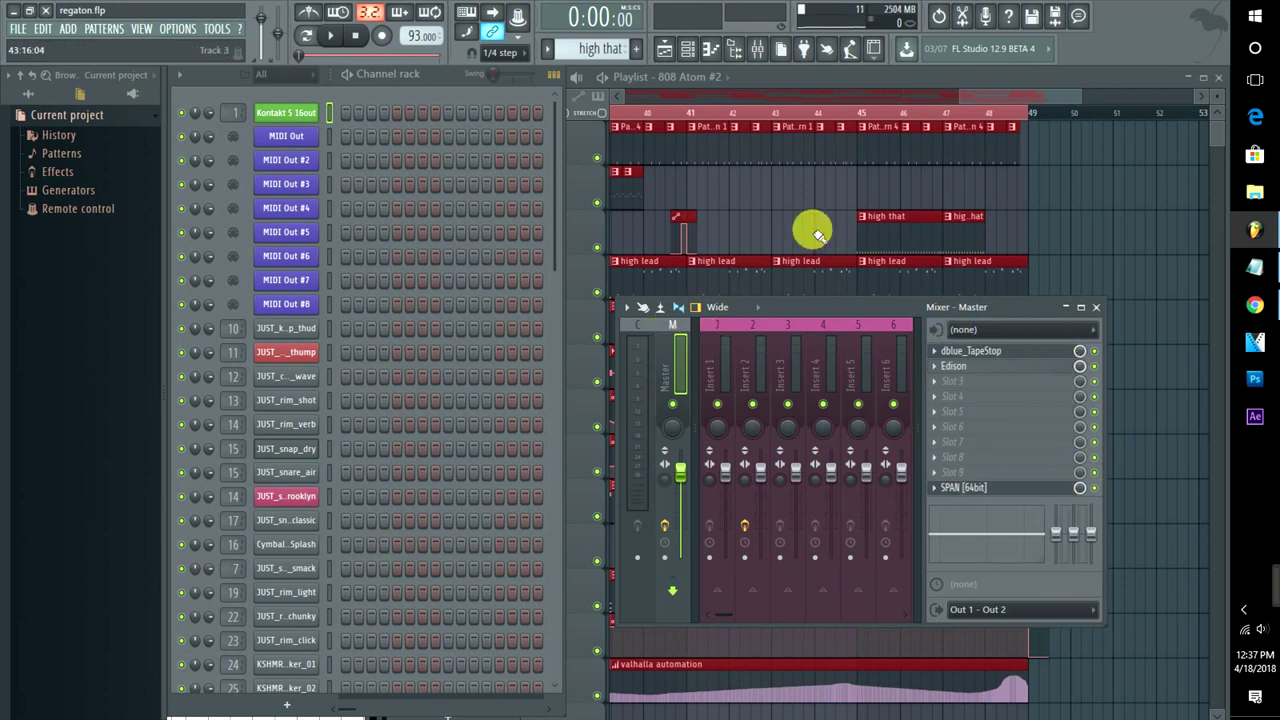
pyautogui.click(1080, 307)
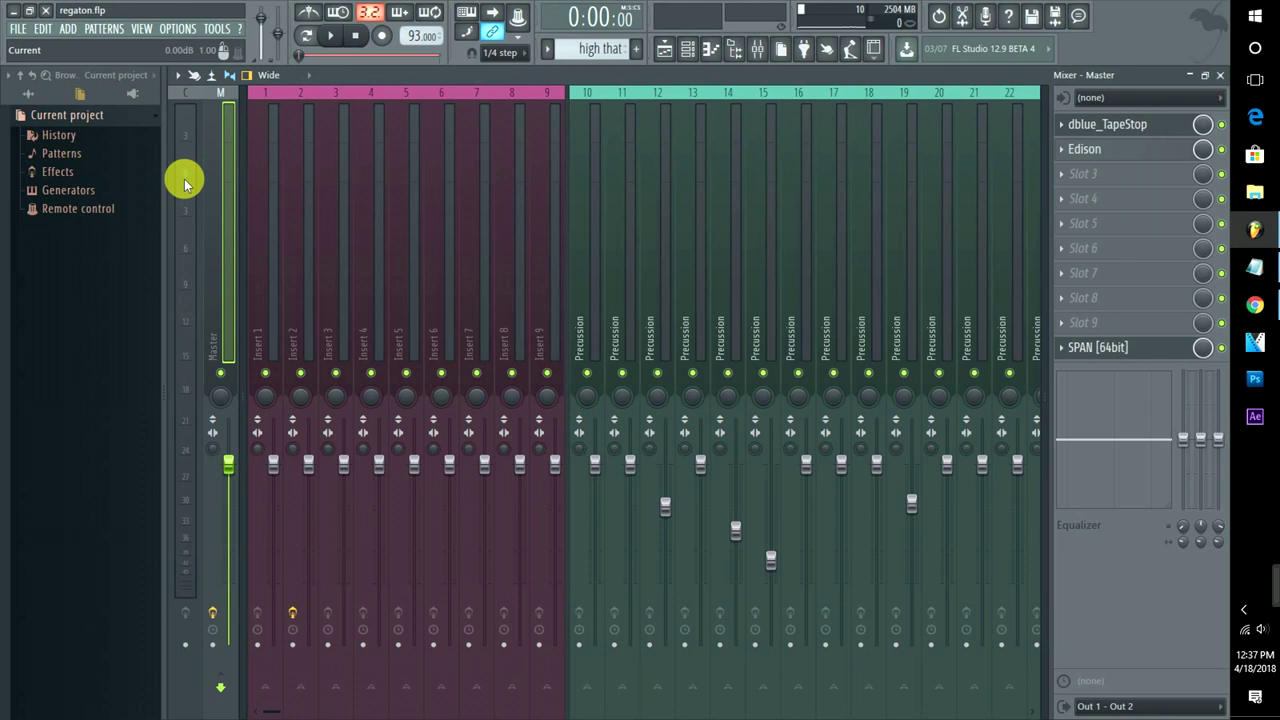
pyautogui.press('space')
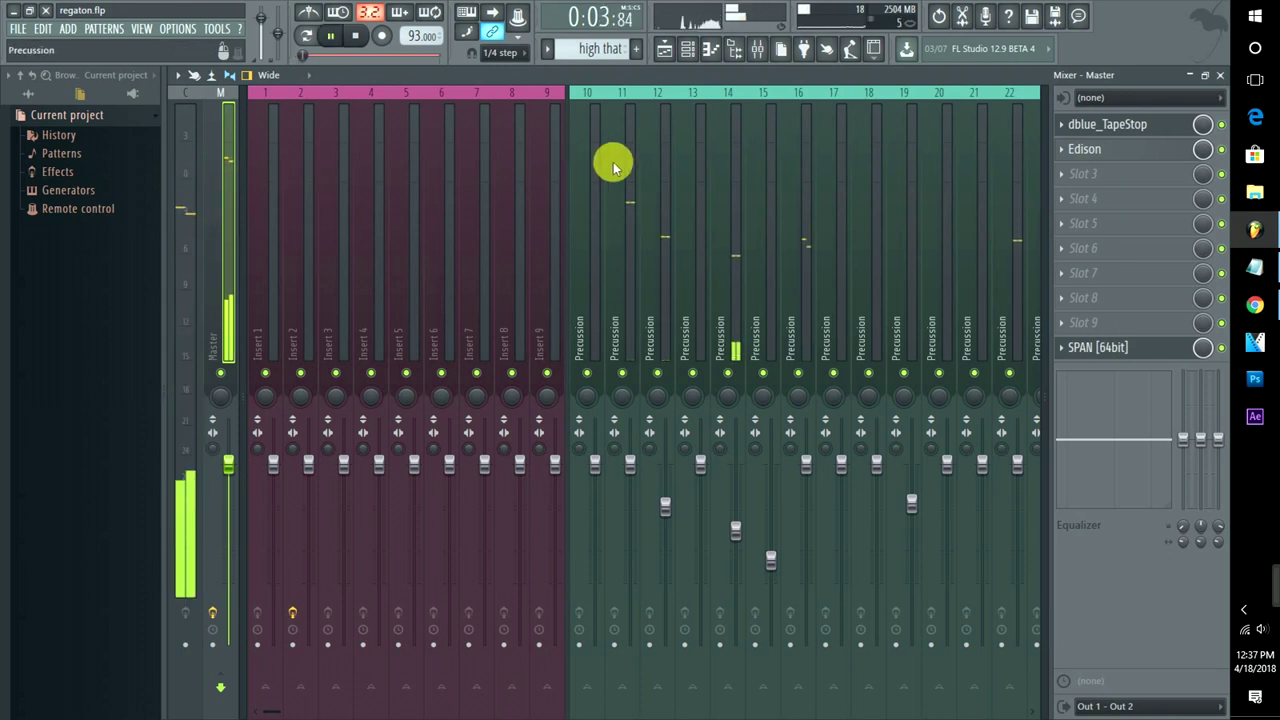
pyautogui.click(1205, 75)
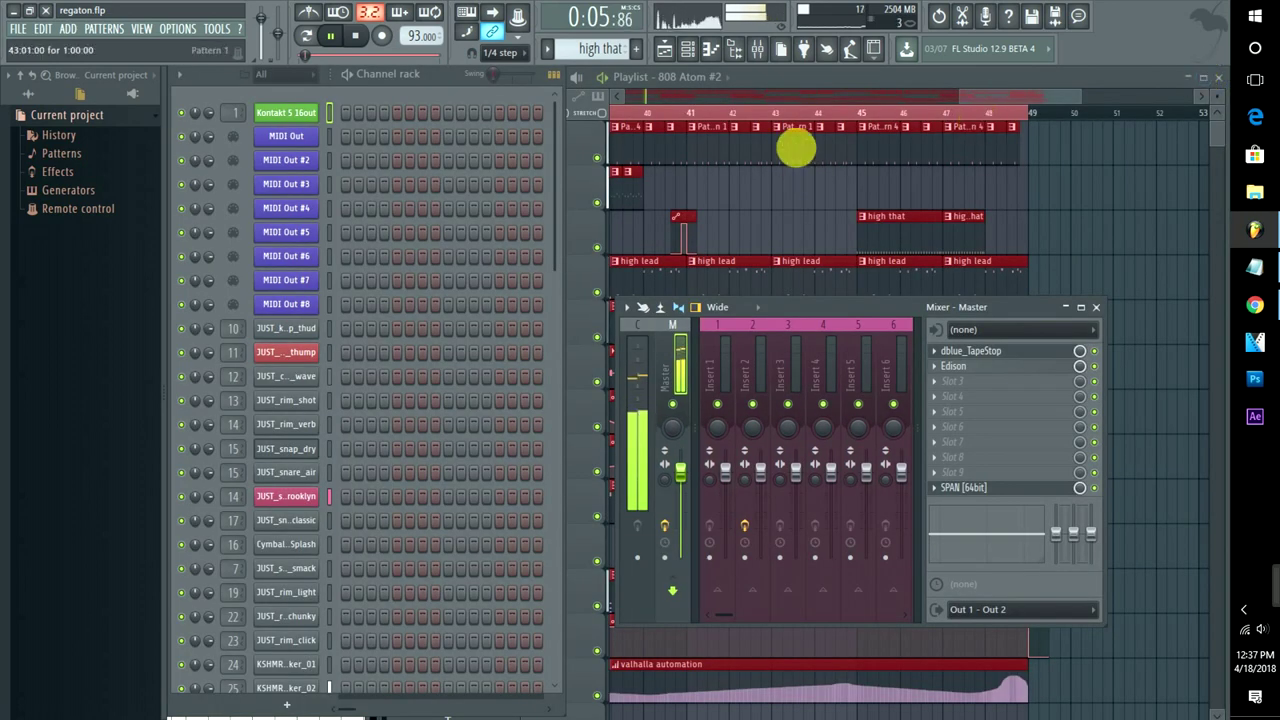
# Continue playback from the section starting at bar 33 and check the Master track's peaks in the mixer
pyautogui.click(703, 113)
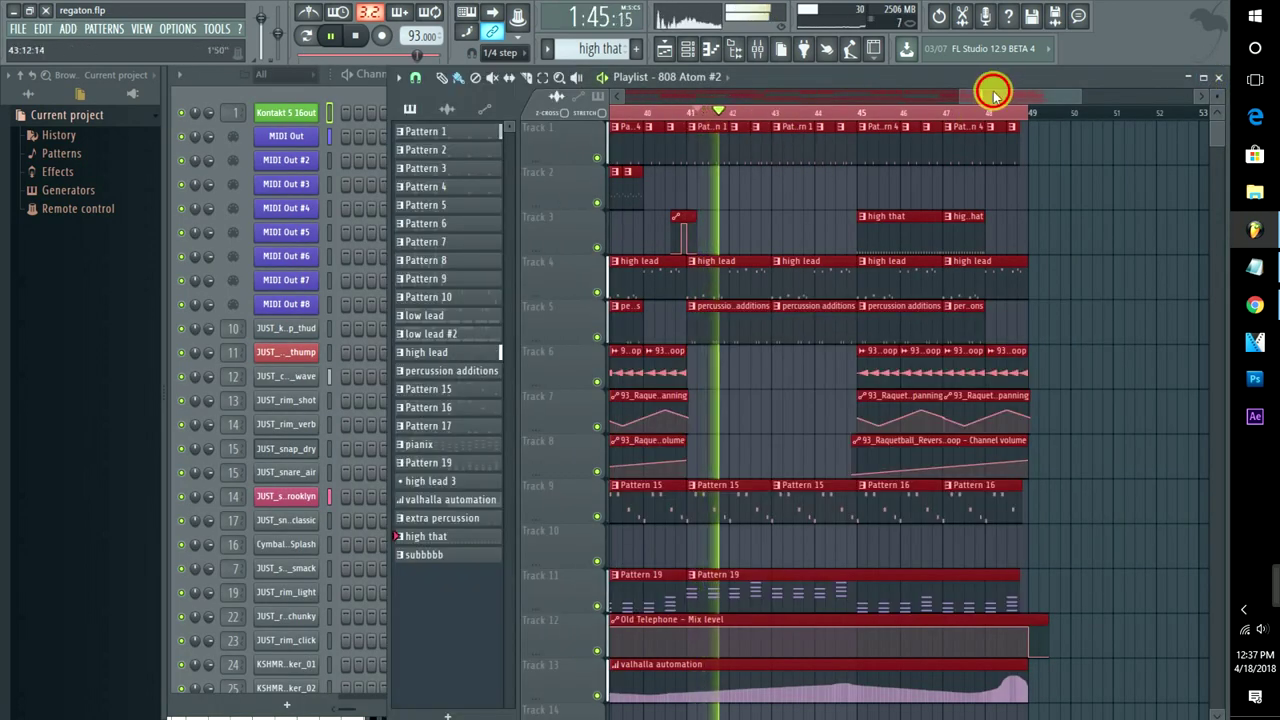
pyautogui.moveTo(993, 92); pyautogui.dragTo(937, 100)
pyautogui.click(629, 116)
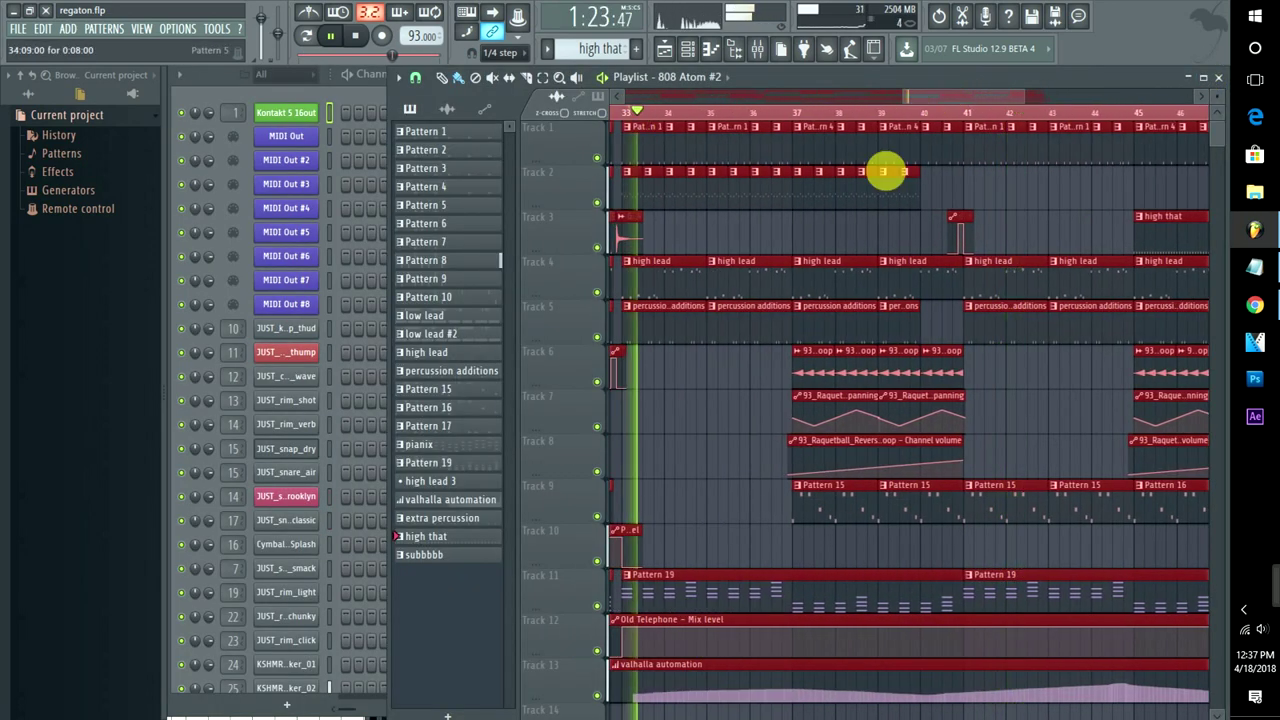
pyautogui.doubleClick(235, 115)
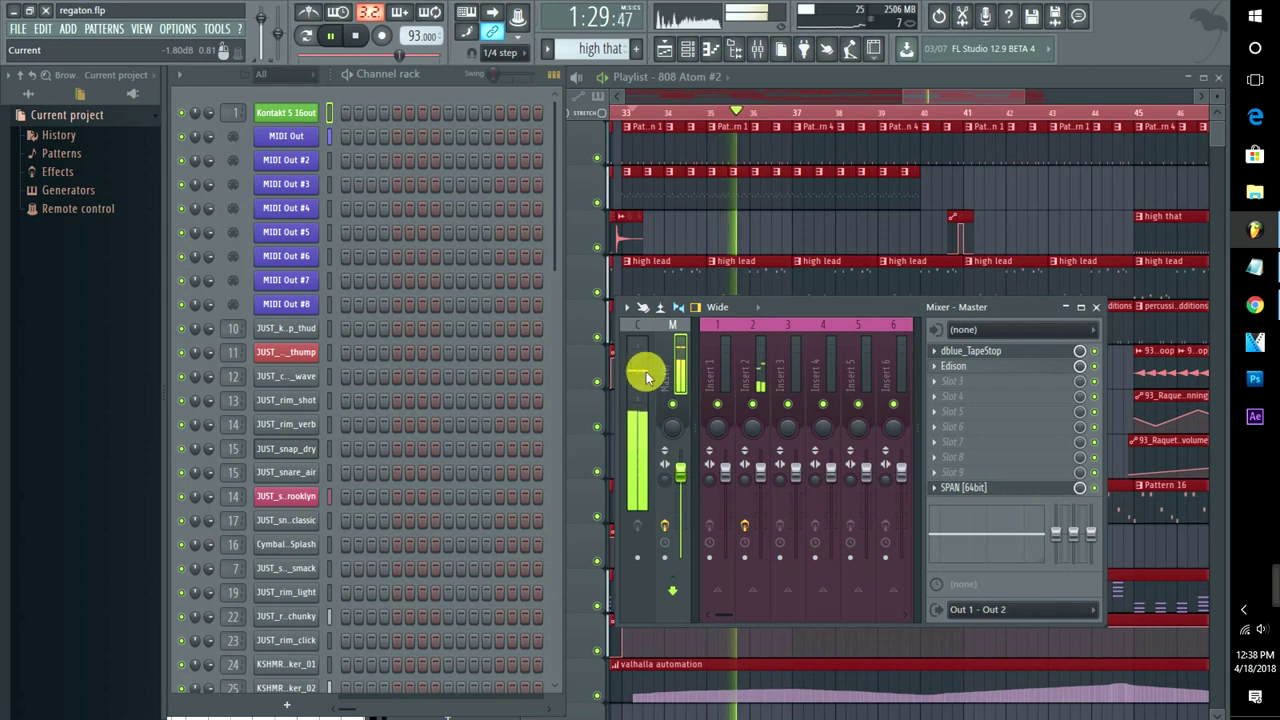
# Select mixer tracks Insert 1 through 50 and lower all their faders together slightly while the song plays
pyautogui.click(711, 380)
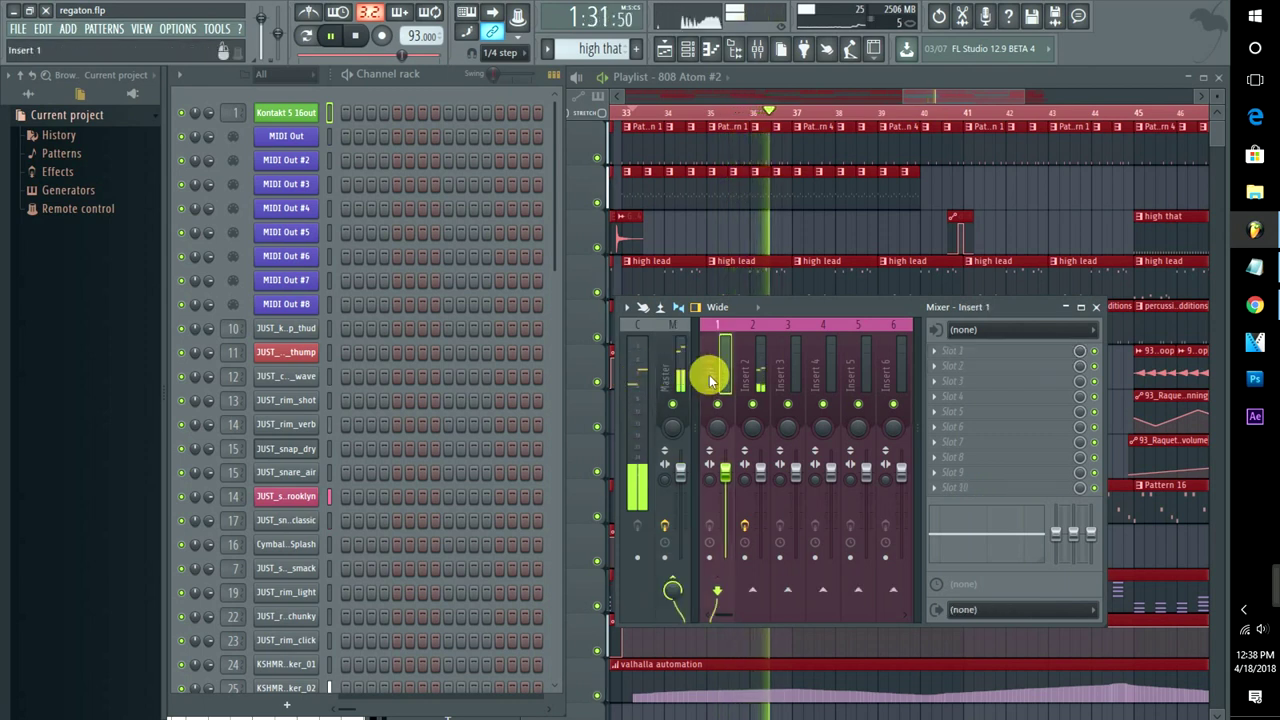
pyautogui.scroll(-10, 809, 366)
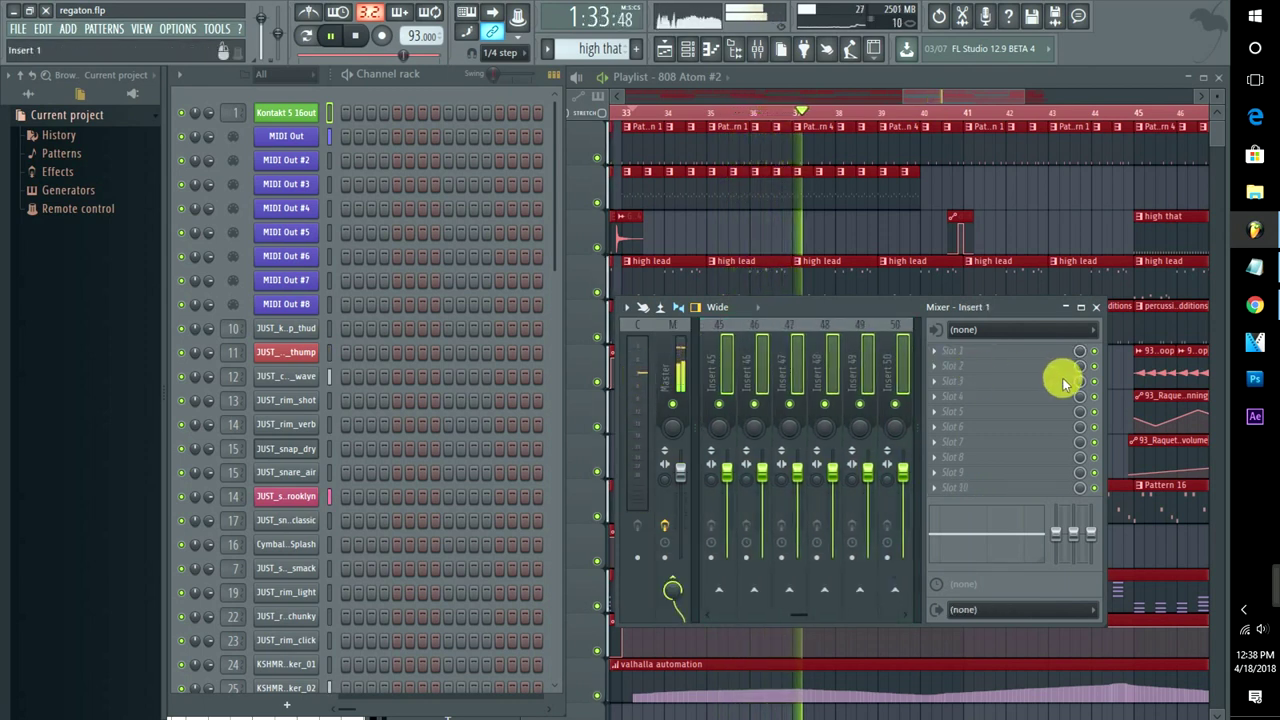
pyautogui.press('space')
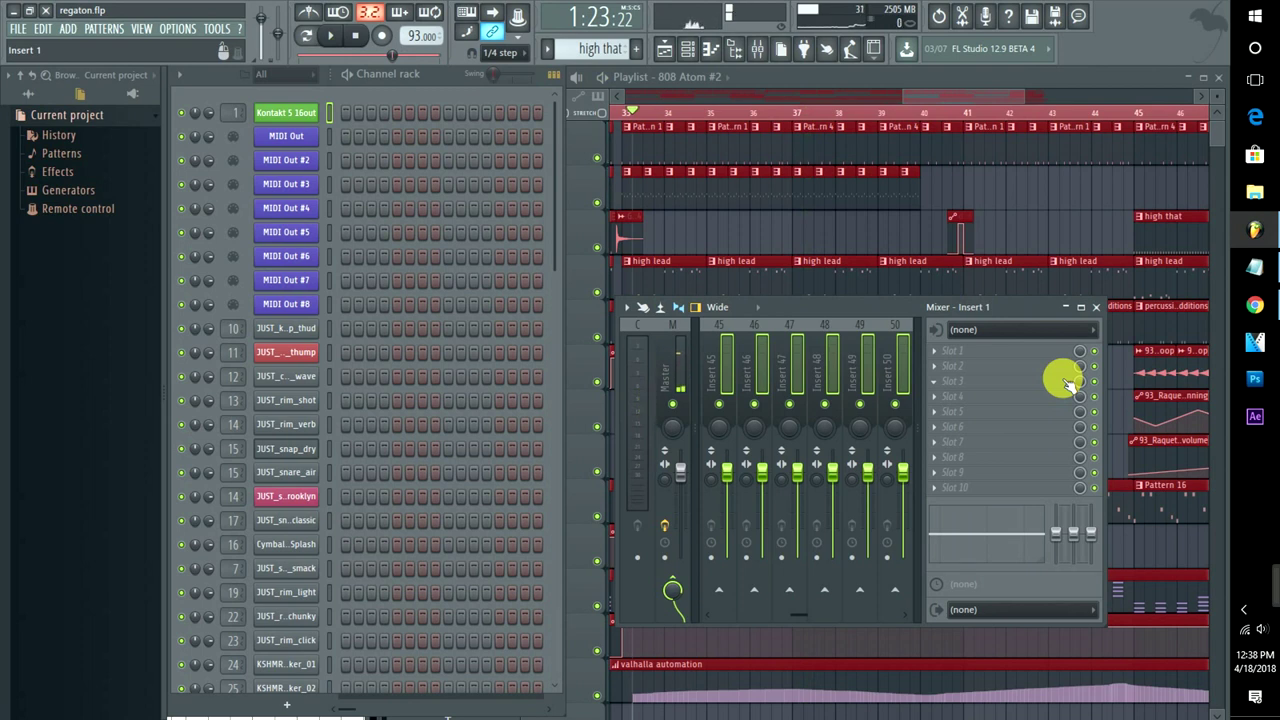
pyautogui.click(1080, 307)
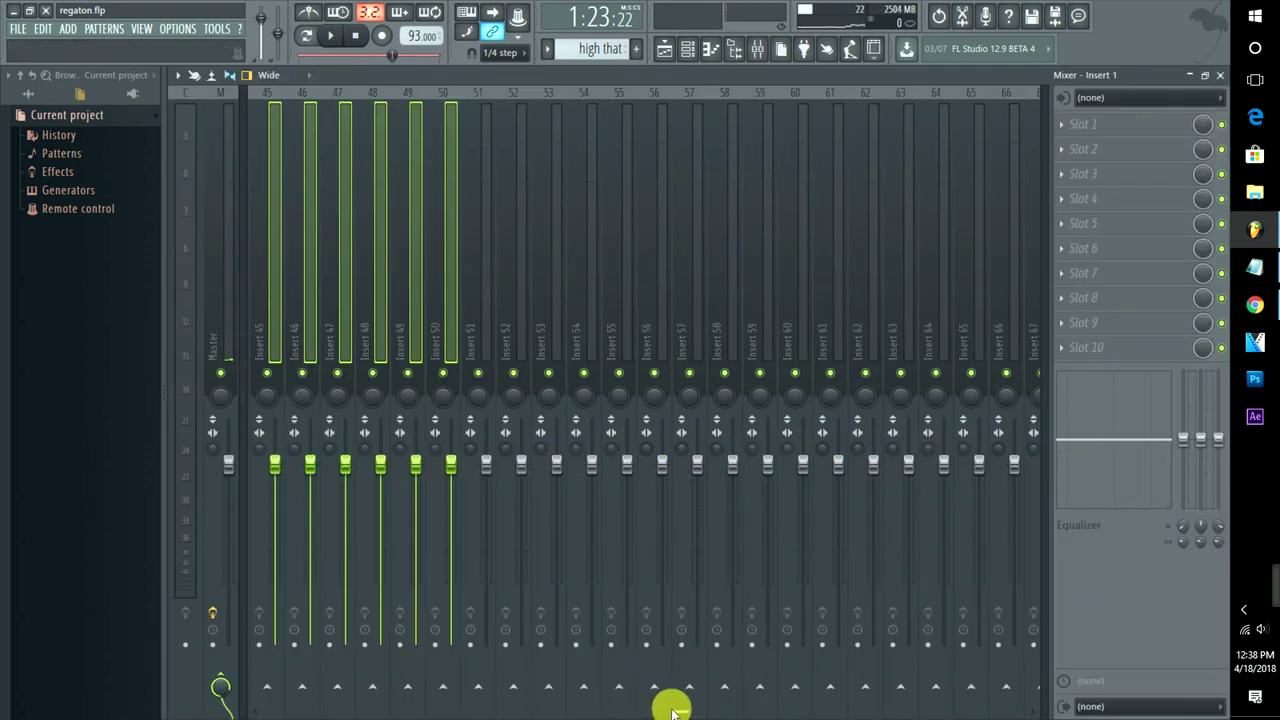
pyautogui.moveTo(672, 710); pyautogui.dragTo(251, 700)
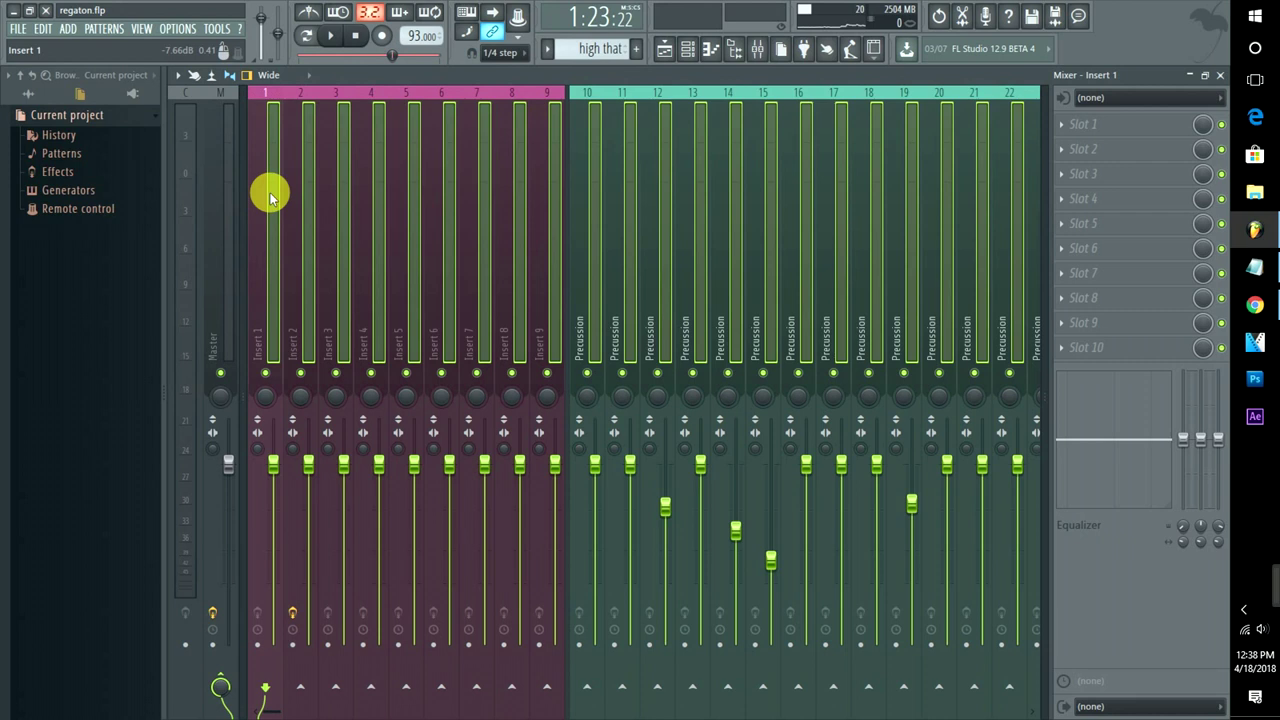
pyautogui.press('space')
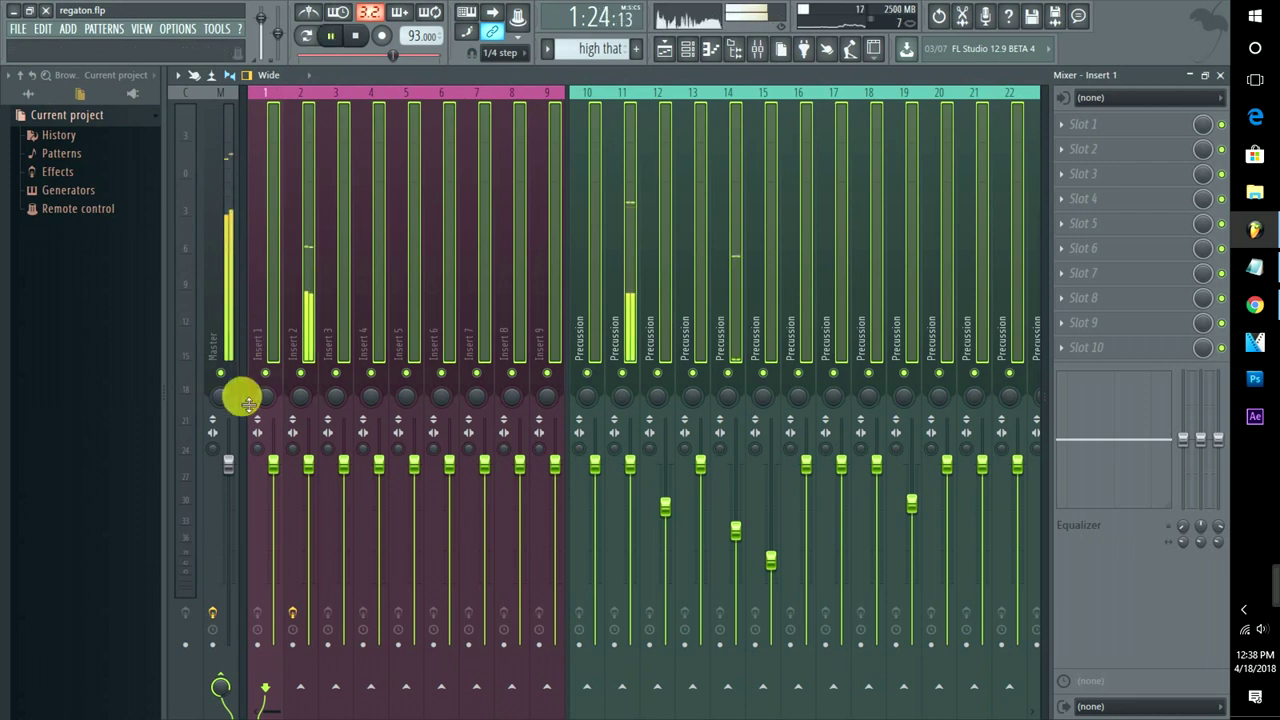
pyautogui.moveTo(272, 472); pyautogui.dragTo(272, 480)
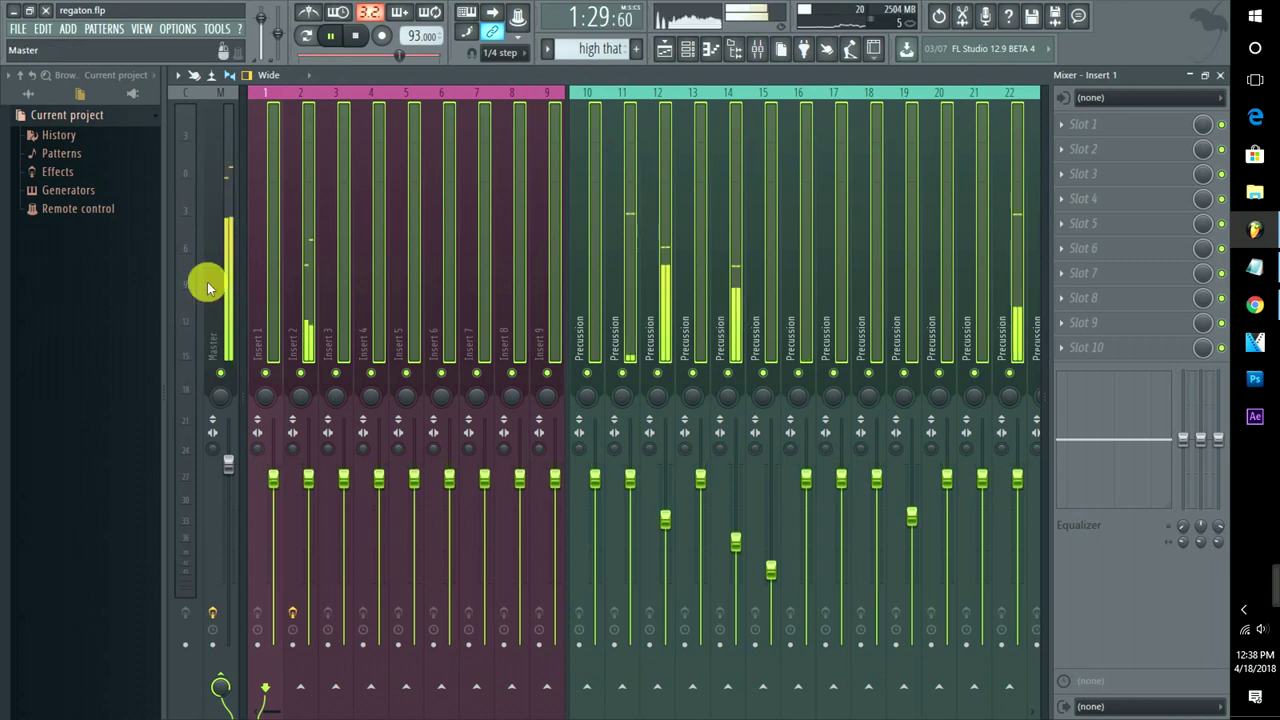
# Play the section again and compare the peak levels of the Master, Insert 40 and Percussion master master tracks
pyautogui.click(220, 228)
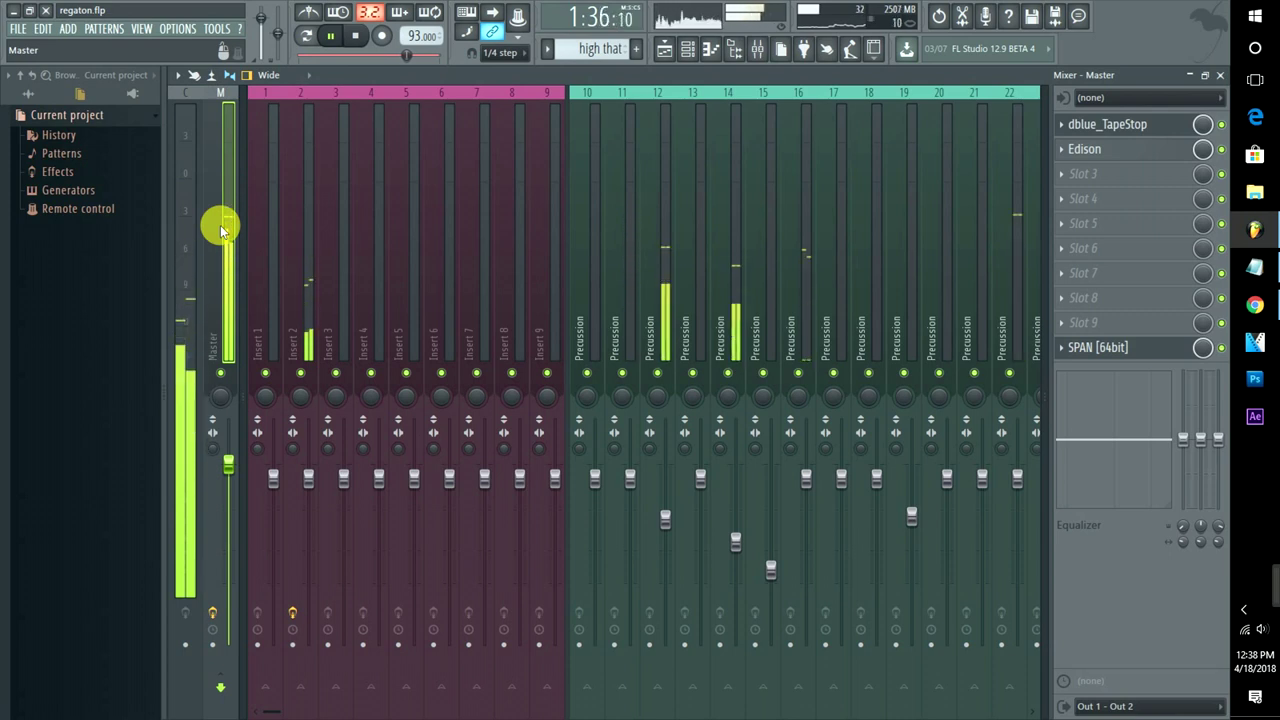
pyautogui.press('space')
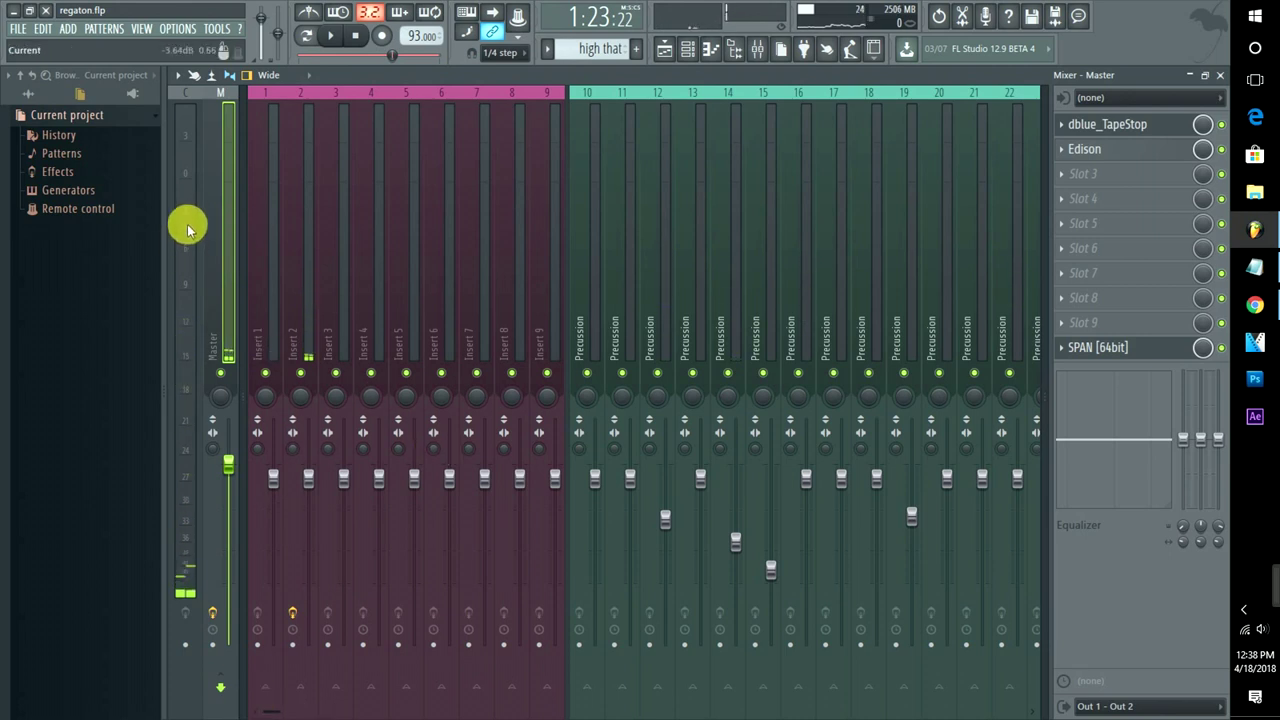
pyautogui.moveTo(265, 709); pyautogui.dragTo(500, 708)
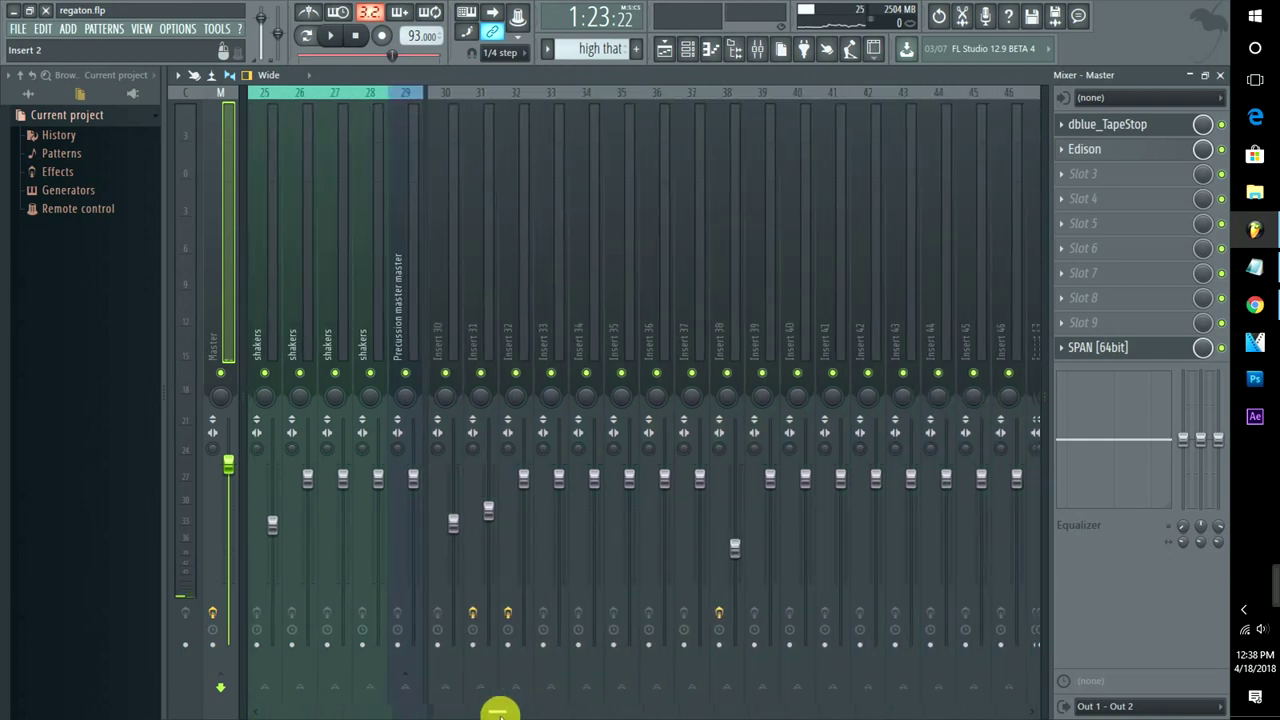
pyautogui.press('space')
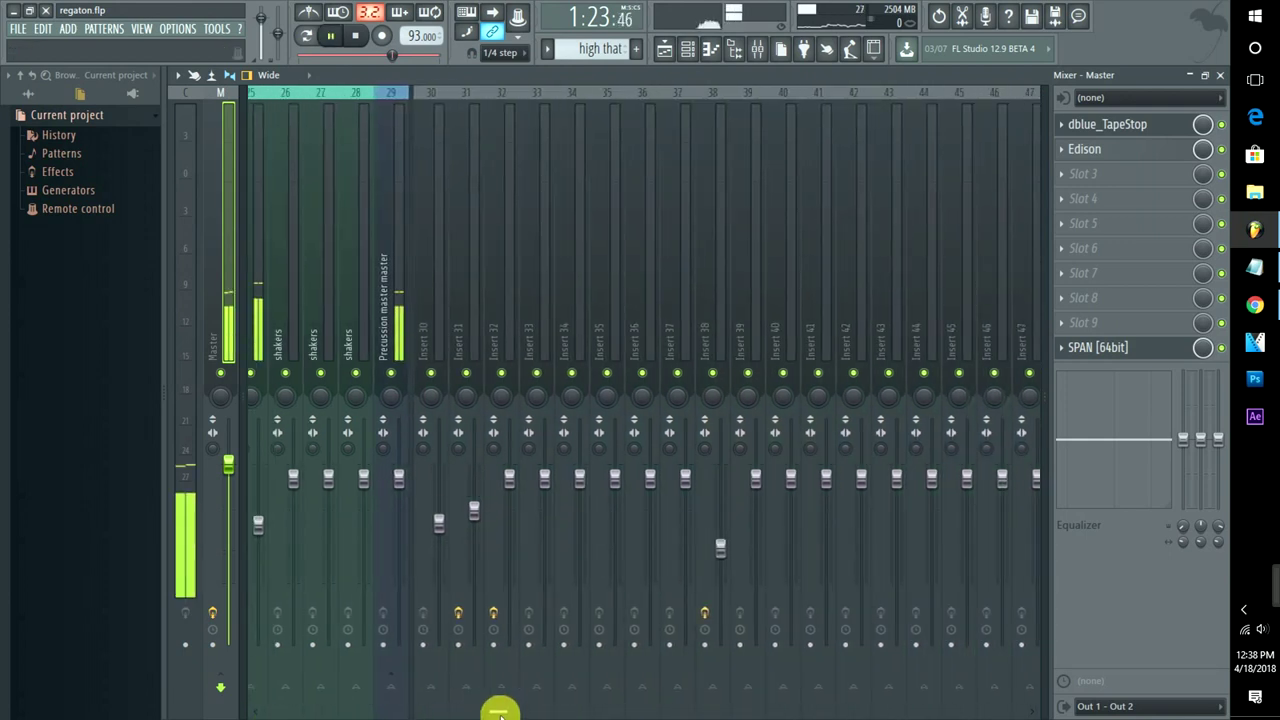
pyautogui.click(774, 255)
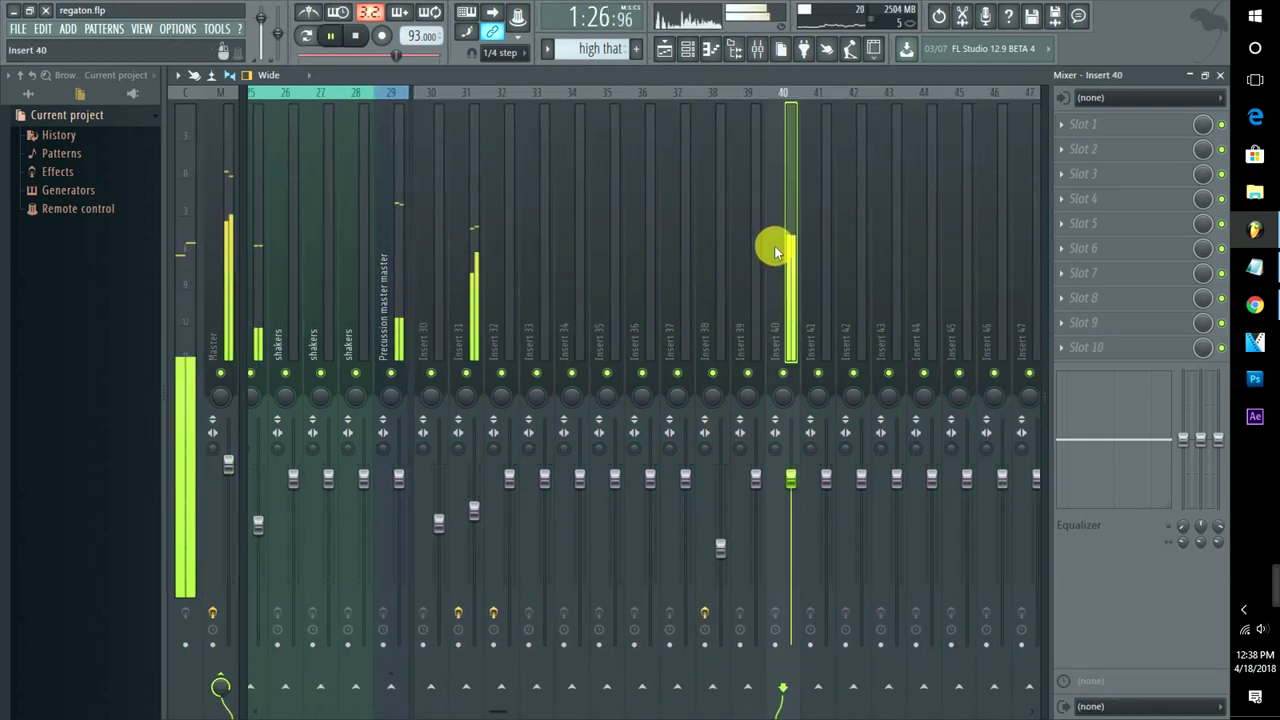
pyautogui.click(212, 210)
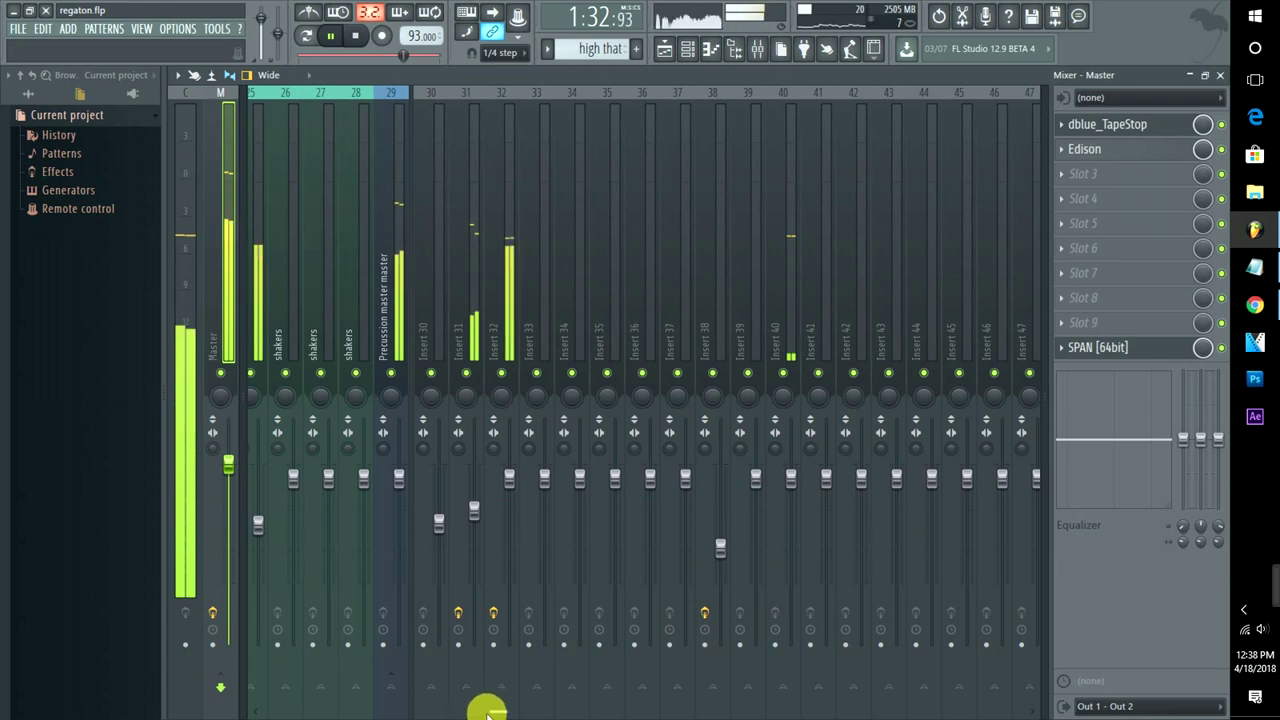
pyautogui.moveTo(486, 704); pyautogui.dragTo(466, 674)
pyautogui.click(501, 230)
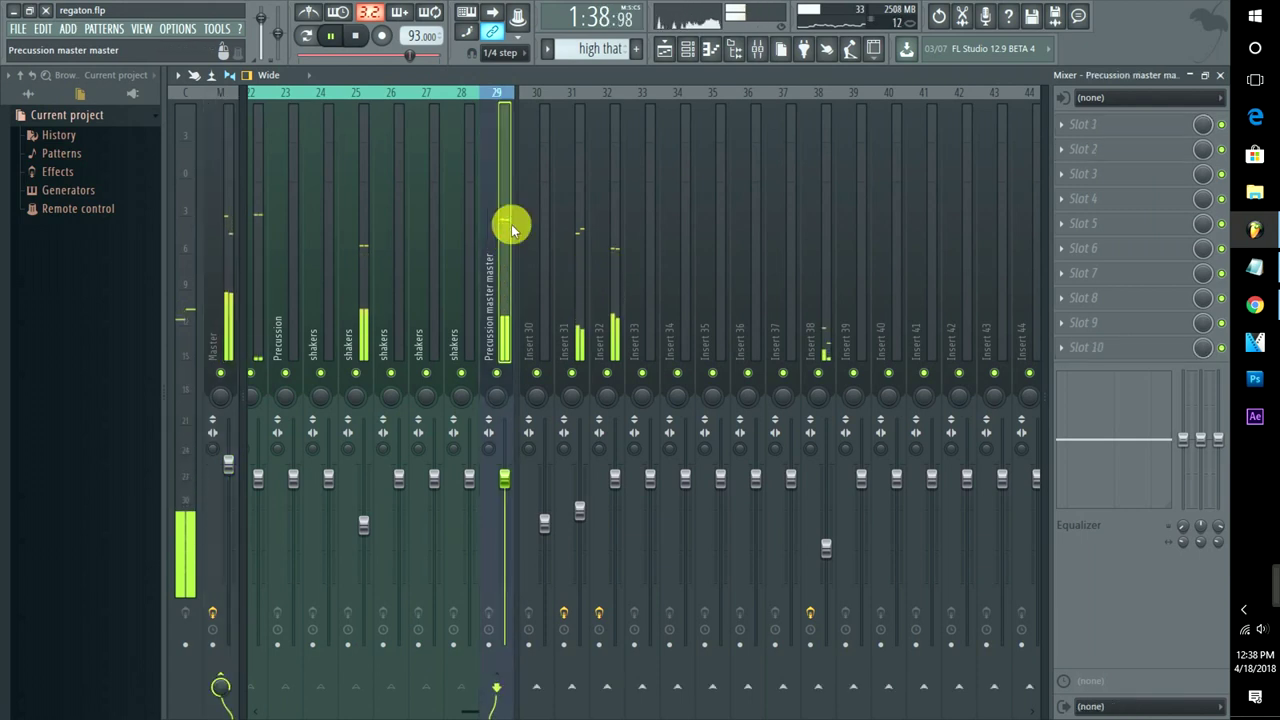
pyautogui.press('space')
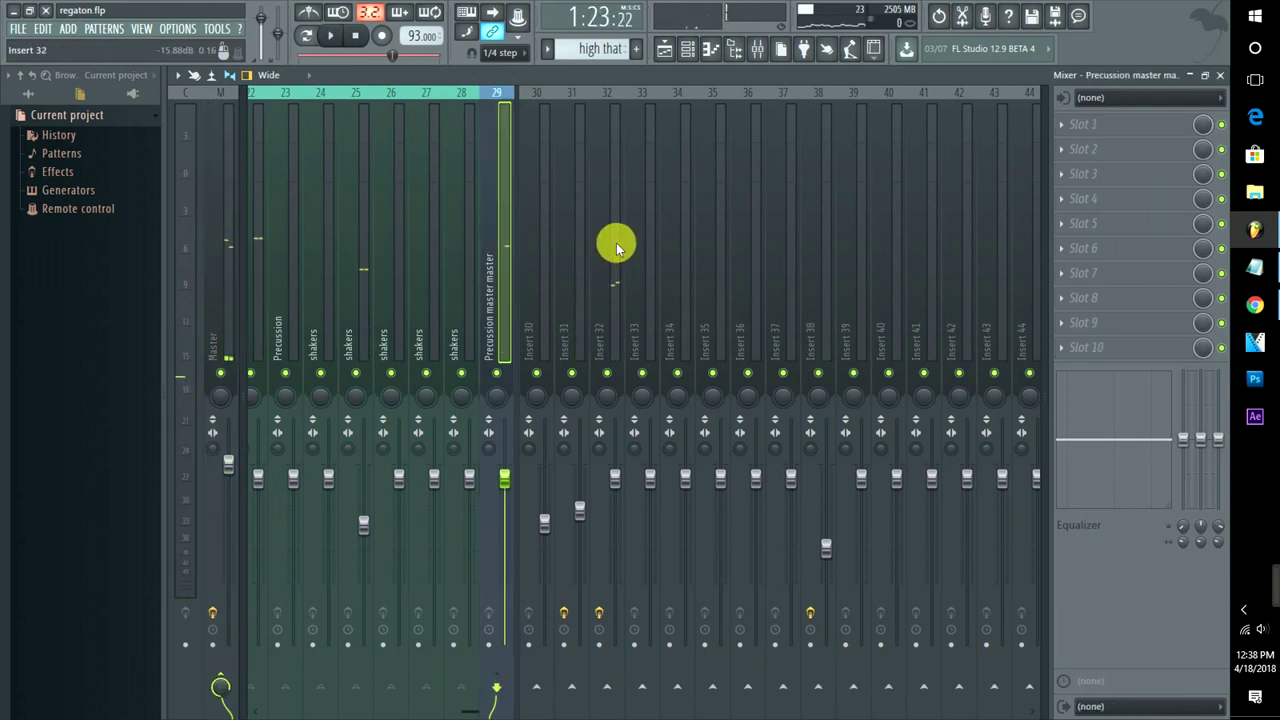
# Add Fruity Parametric EQ 2 to effect slot 4 of the Master track
pyautogui.click(212, 214)
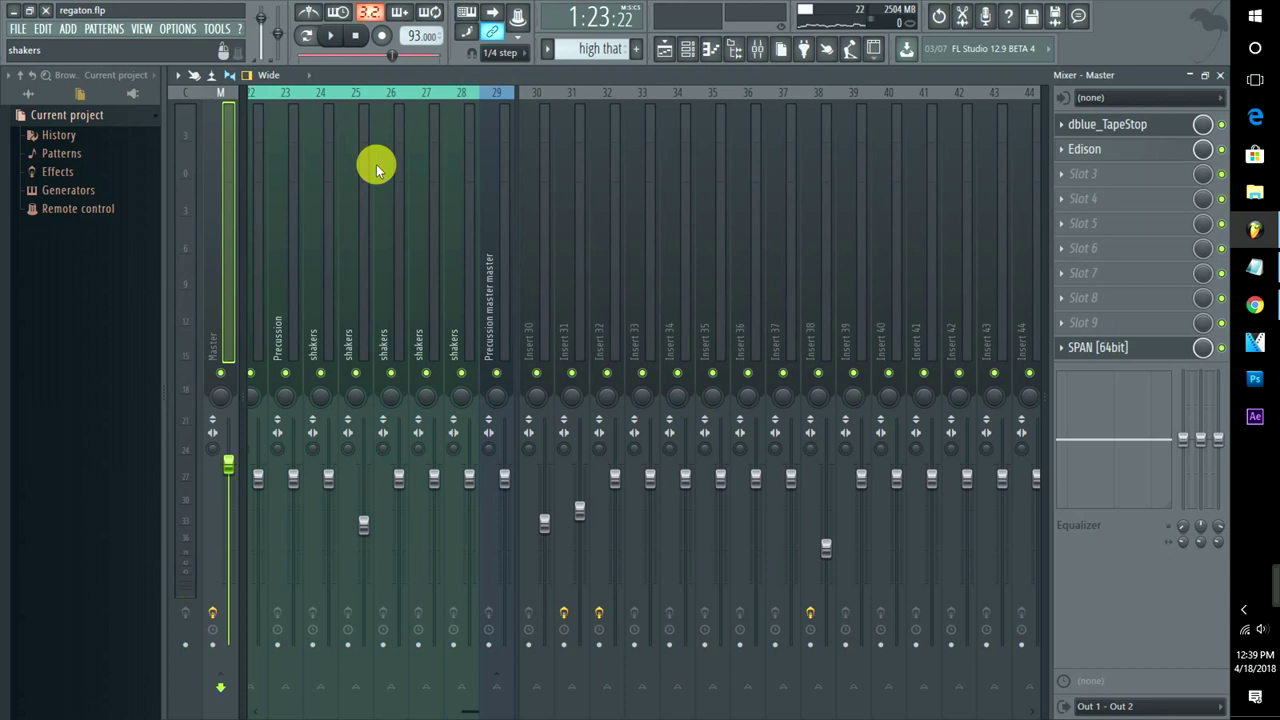
pyautogui.click(1062, 196)
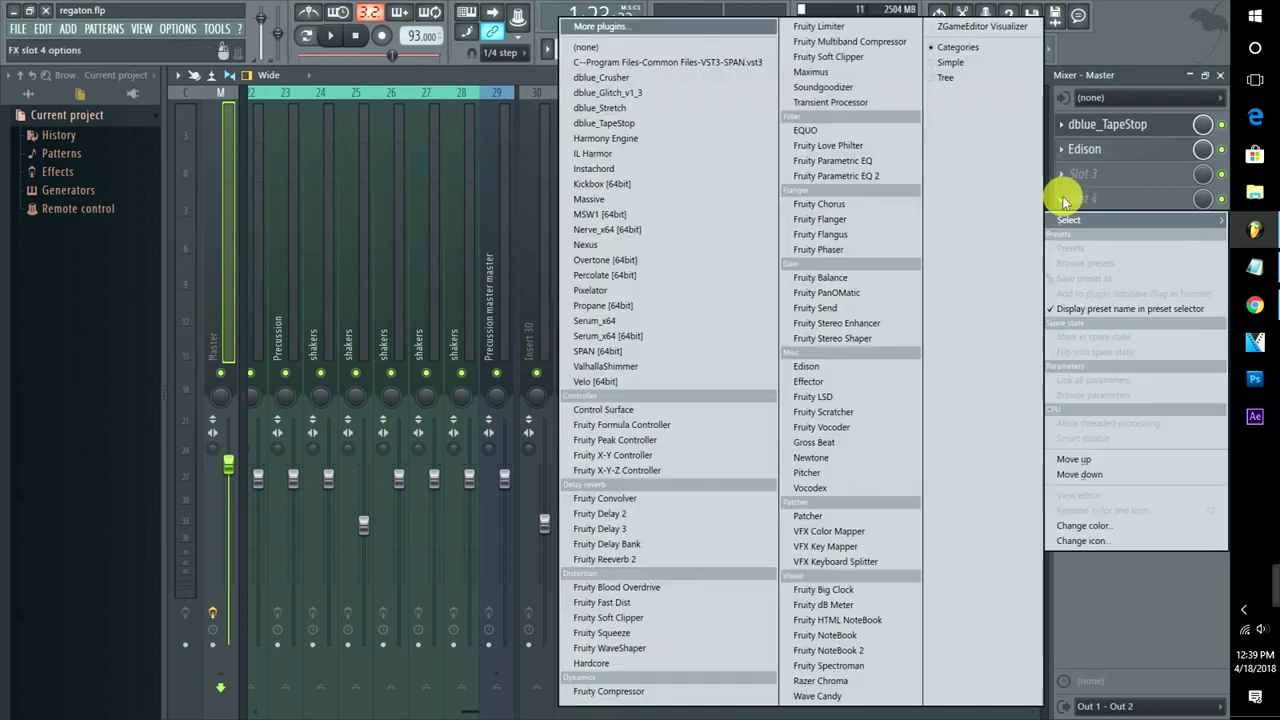
pyautogui.click(823, 175)
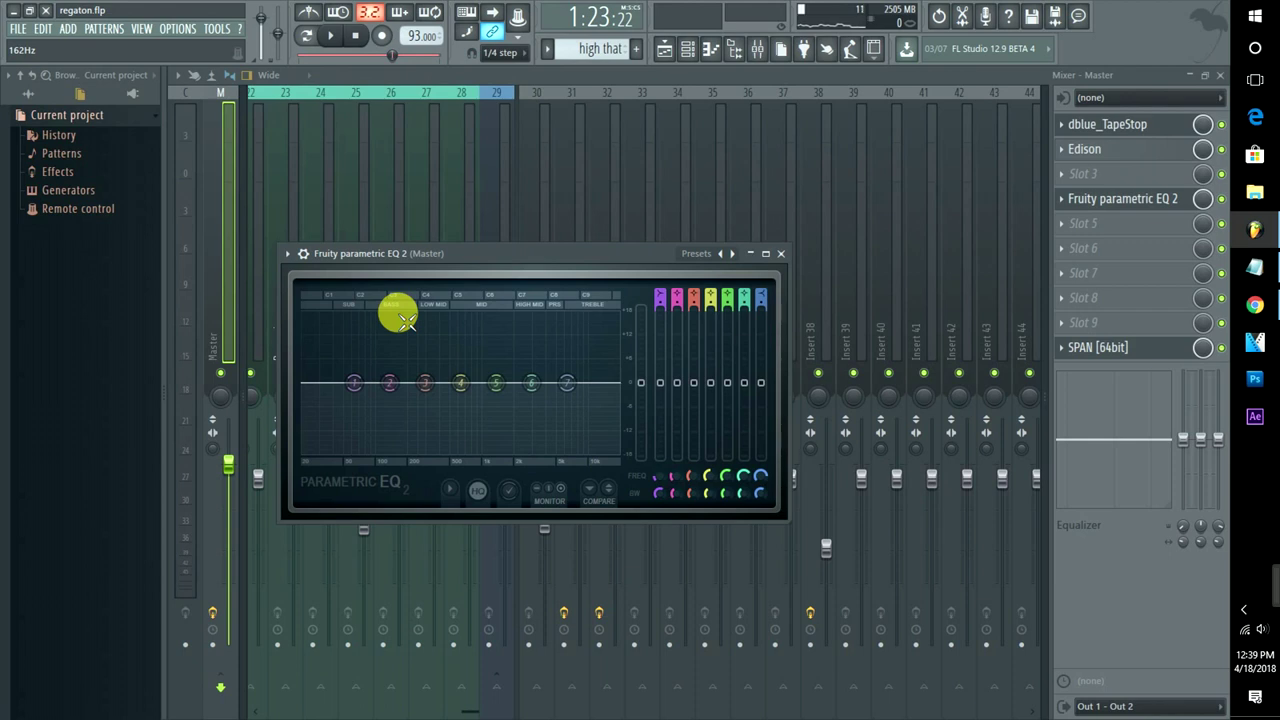
# Play the song through the Master equalizer and select bars 33 to about 40 in the Playlist timeline for looping
pyautogui.press('space')
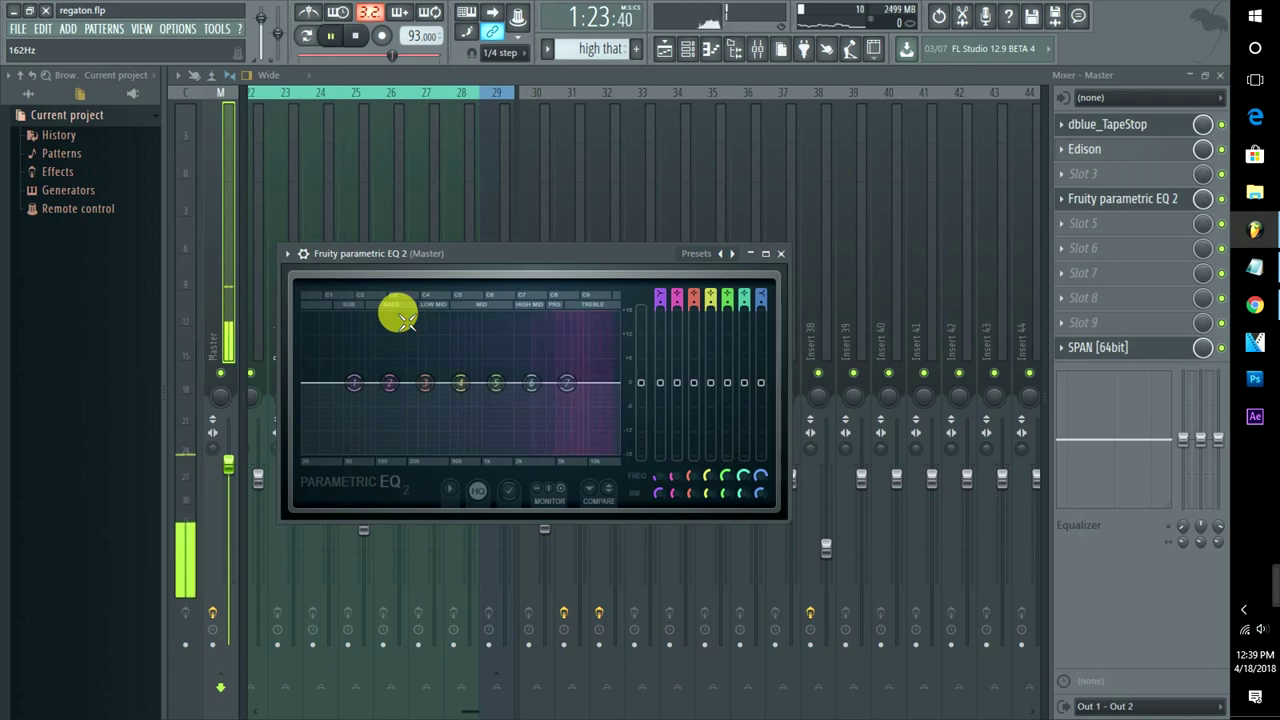
pyautogui.click(1205, 75)
pyautogui.moveTo(625, 113); pyautogui.dragTo(910, 132)
pyautogui.click(328, 283)
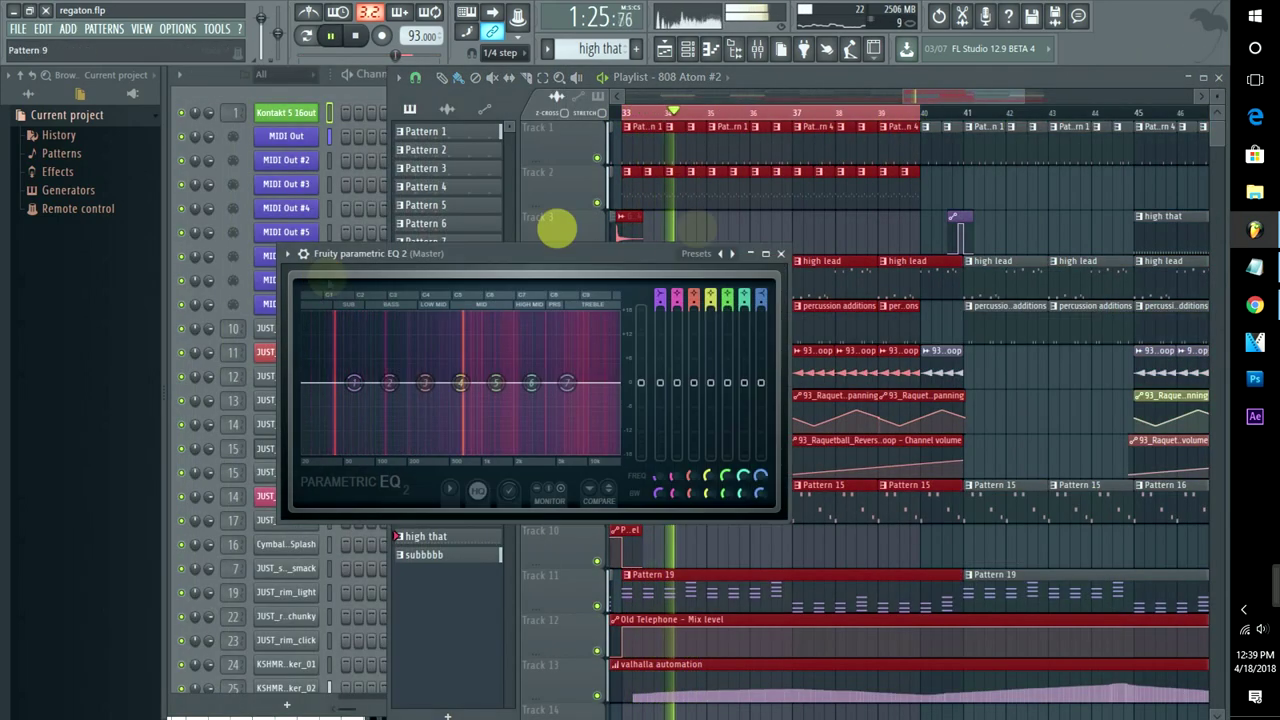
# Enlarge the equalizer, sweep narrowed band 6 to search for problem frequencies, and set it to a slight low-mid cut
pyautogui.click(792, 254)
pyautogui.moveTo(819, 393); pyautogui.dragTo(751, 192)
pyautogui.moveTo(1186, 695); pyautogui.dragTo(1186, 716)
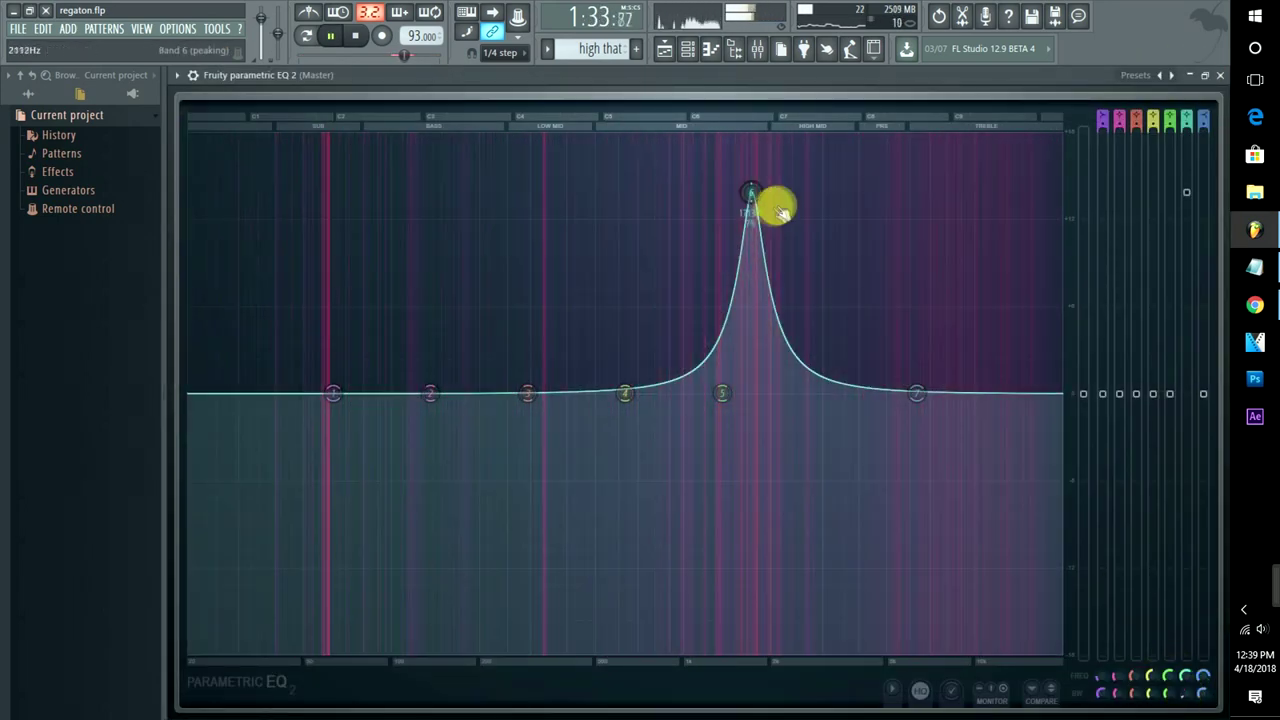
pyautogui.moveTo(751, 194); pyautogui.dragTo(551, 412)
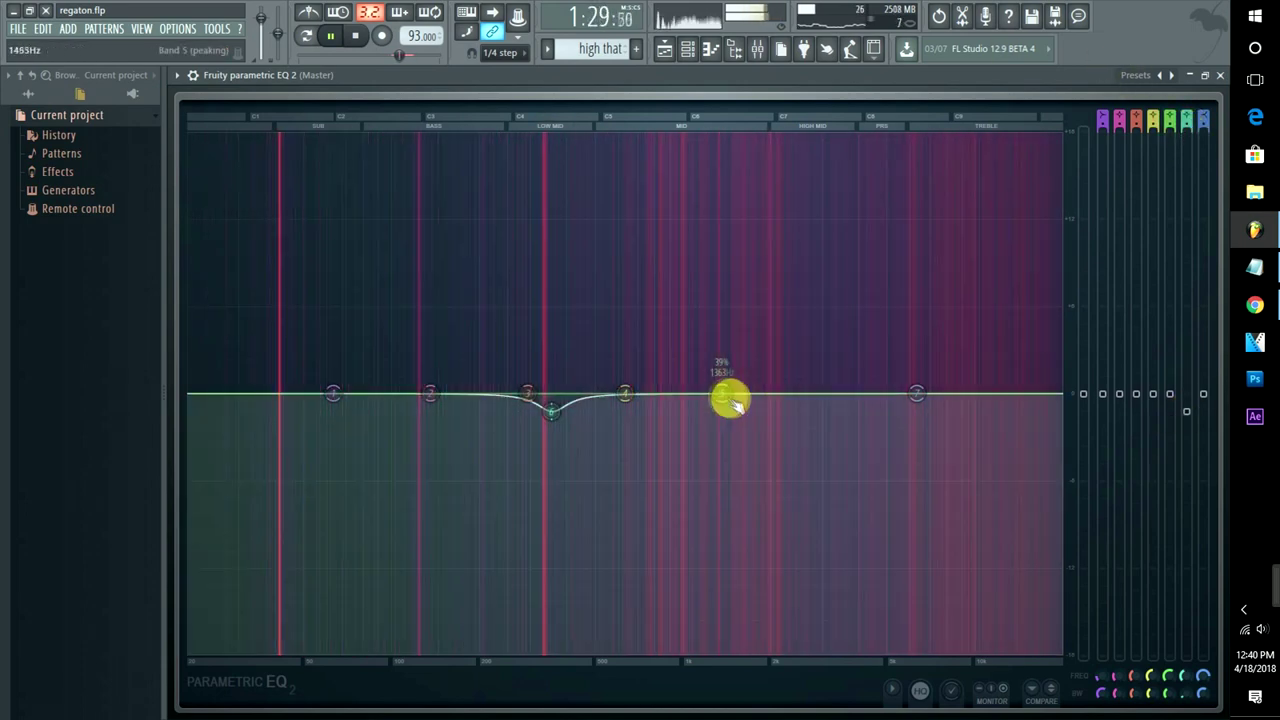
# Narrow band 5 to 11% bandwidth, sweep it boosted through the spectrum, and set a slight cut at about 2.1 kHz
pyautogui.moveTo(724, 394); pyautogui.dragTo(780, 157)
pyautogui.moveTo(1166, 700); pyautogui.dragTo(1163, 686)
pyautogui.moveTo(780, 157); pyautogui.dragTo(714, 136)
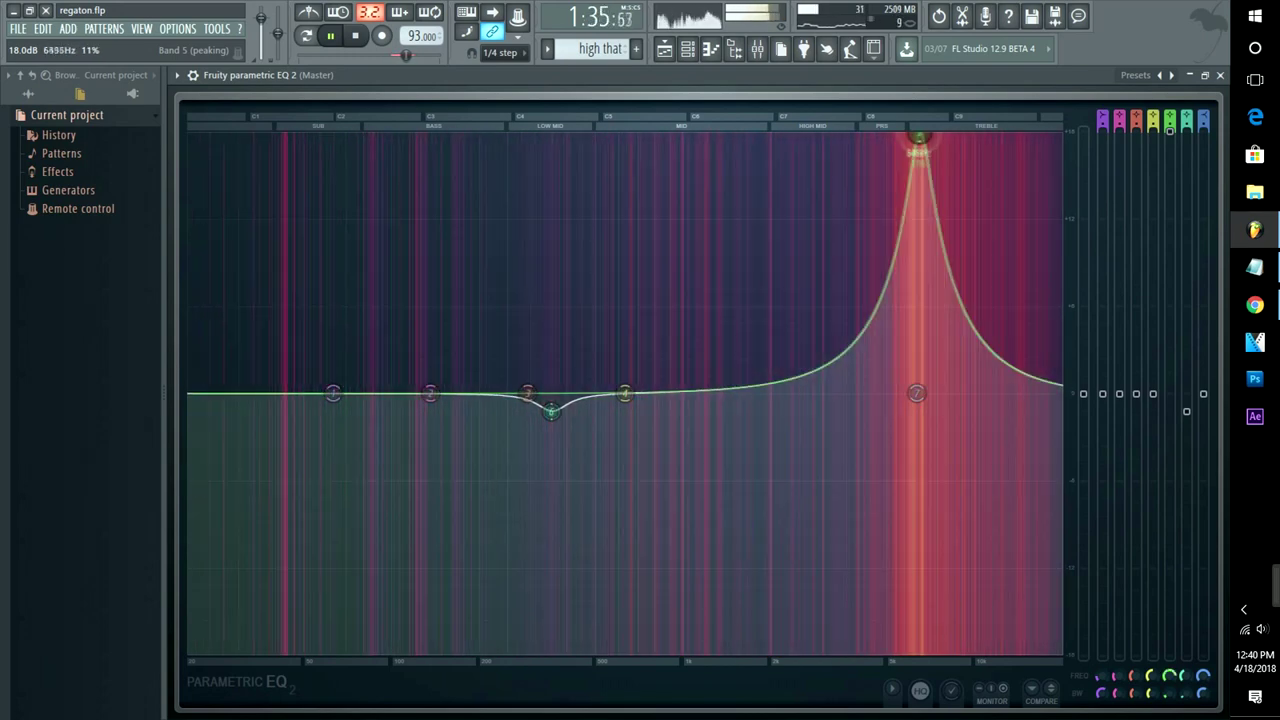
pyautogui.moveTo(858, 137); pyautogui.dragTo(777, 403)
# Sweep band 2 up to the treble and set a gentle 0.5 dB boost at 8086 Hz with 33% bandwidth
pyautogui.moveTo(430, 394); pyautogui.dragTo(466, 139)
pyautogui.moveTo(1119, 692); pyautogui.dragTo(1118, 696)
pyautogui.moveTo(466, 139); pyautogui.dragTo(948, 137)
pyautogui.moveTo(1119, 693); pyautogui.dragTo(1119, 682)
pyautogui.moveTo(948, 137)
pyautogui.mouseDown()
pyautogui.moveTo(920, 147)
pyautogui.moveTo(977, 138)
pyautogui.moveTo(948, 154)
pyautogui.mouseUp()
pyautogui.moveTo(1119, 693); pyautogui.dragTo(1119, 673)
pyautogui.moveTo(948, 154); pyautogui.dragTo(948, 386)
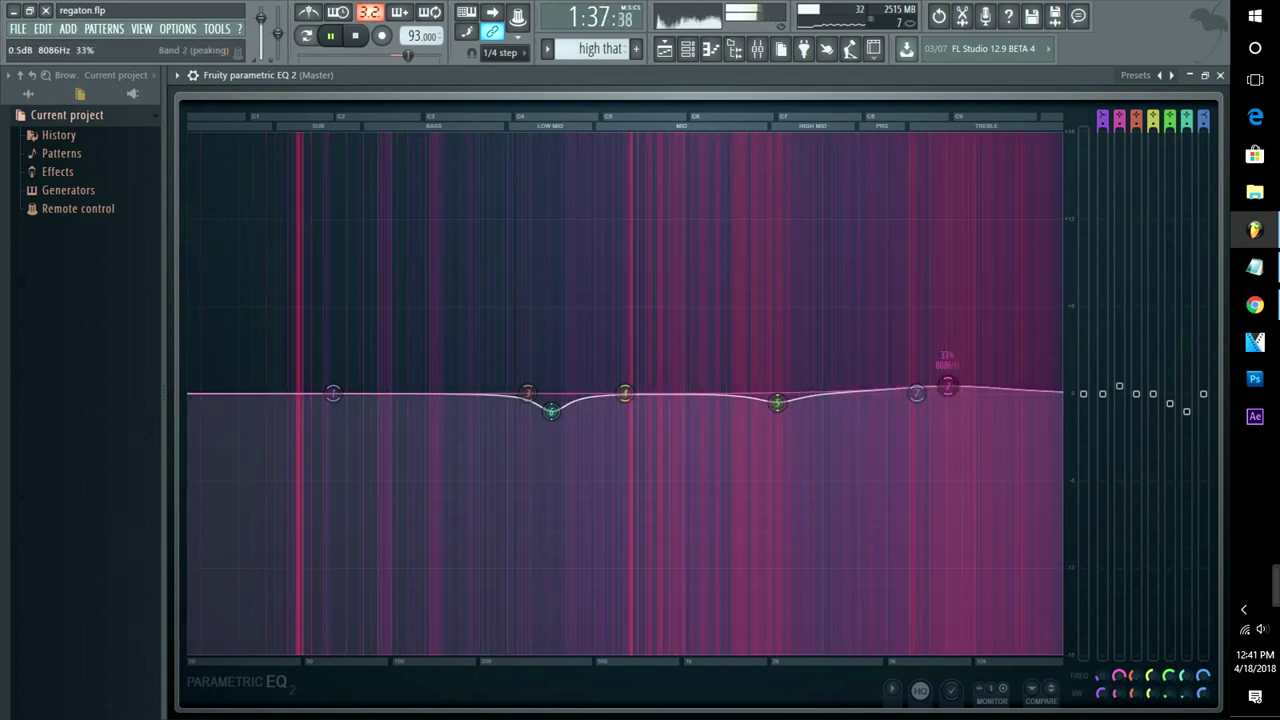
# Turn band 3 into a Steep 8 high-pass filter at 20 Hz with 55% bandwidth, and stop playback
pyautogui.moveTo(527, 395); pyautogui.dragTo(203, 388)
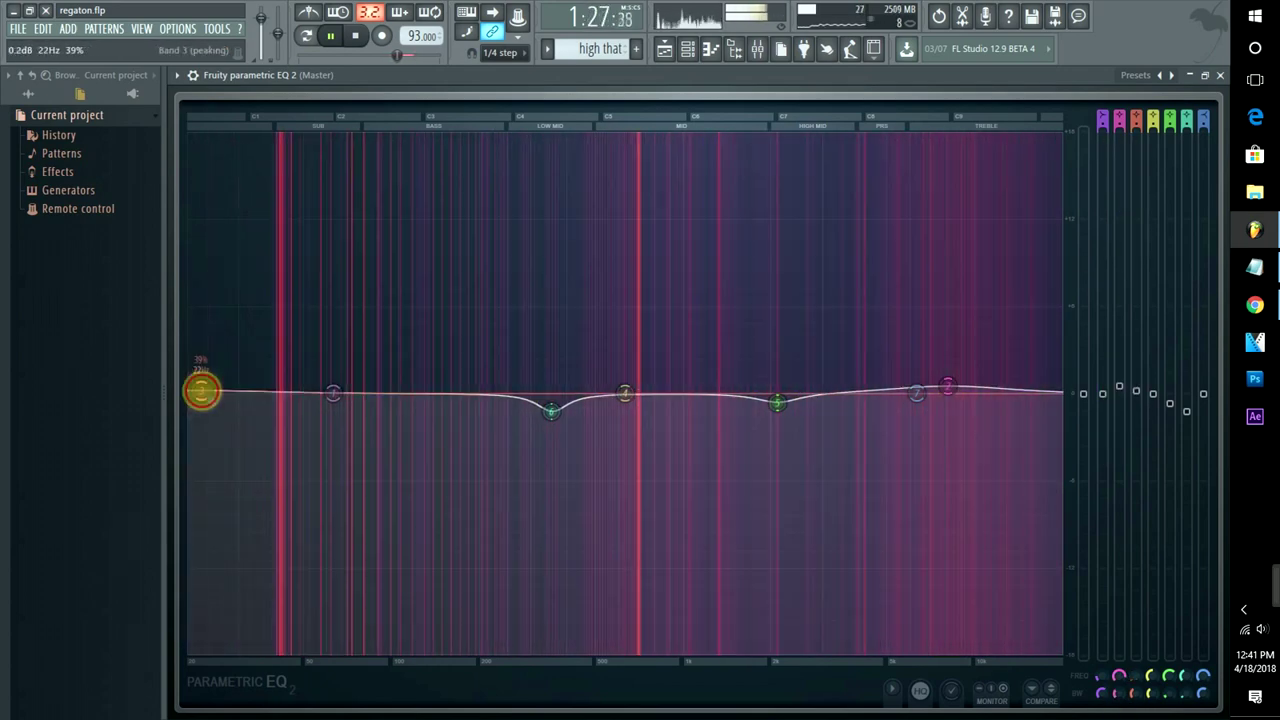
pyautogui.rightClick(203, 388)
pyautogui.click(263, 450)
pyautogui.rightClick(205, 395)
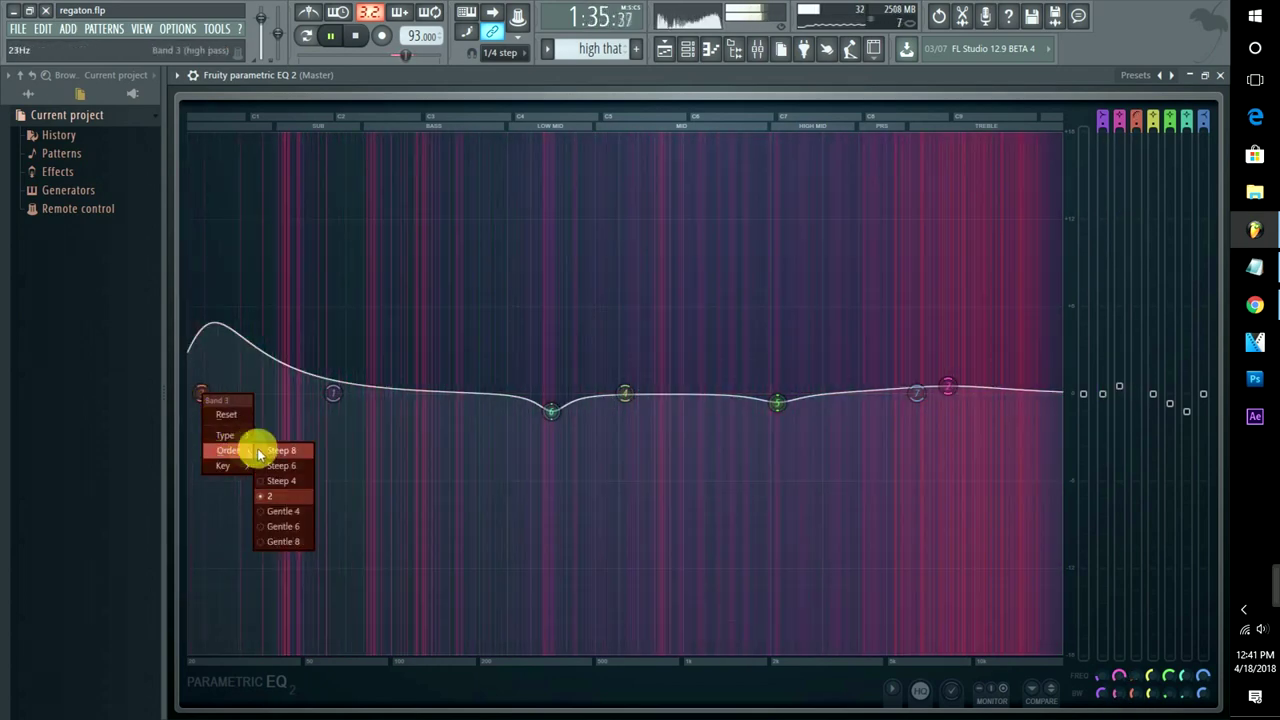
pyautogui.click(268, 459)
pyautogui.scroll(5, 202, 393)
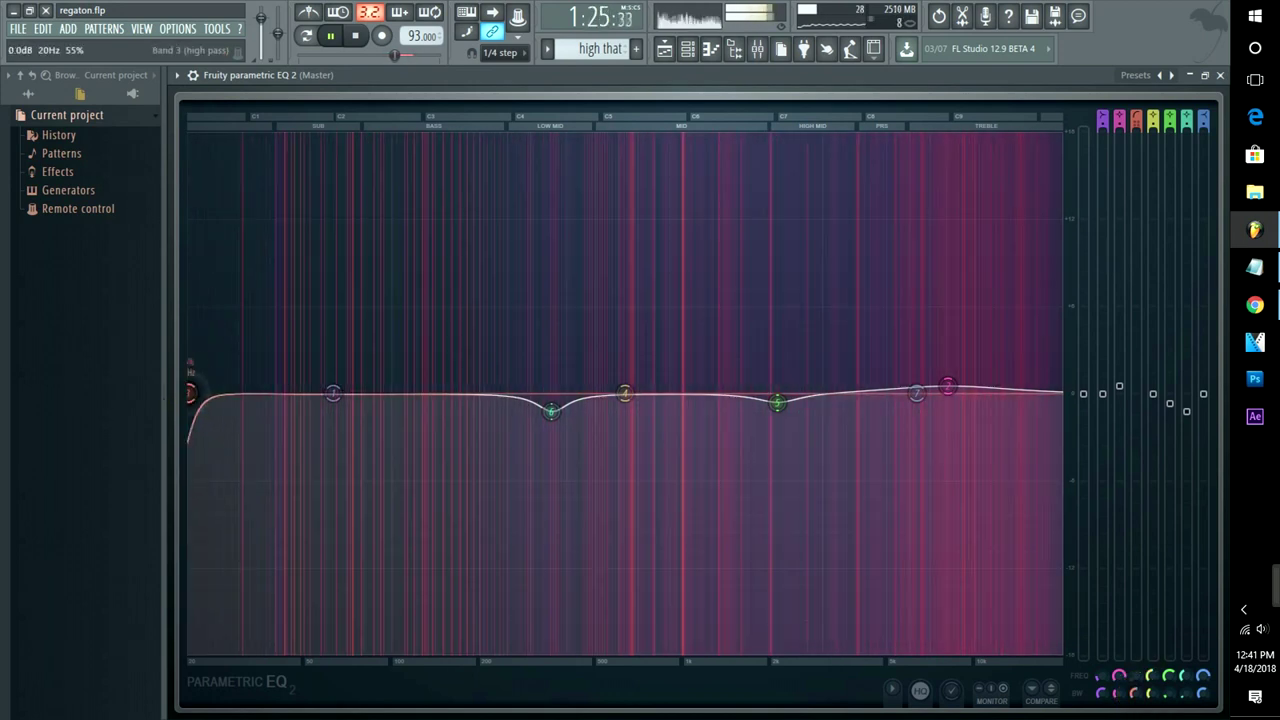
pyautogui.press('space')
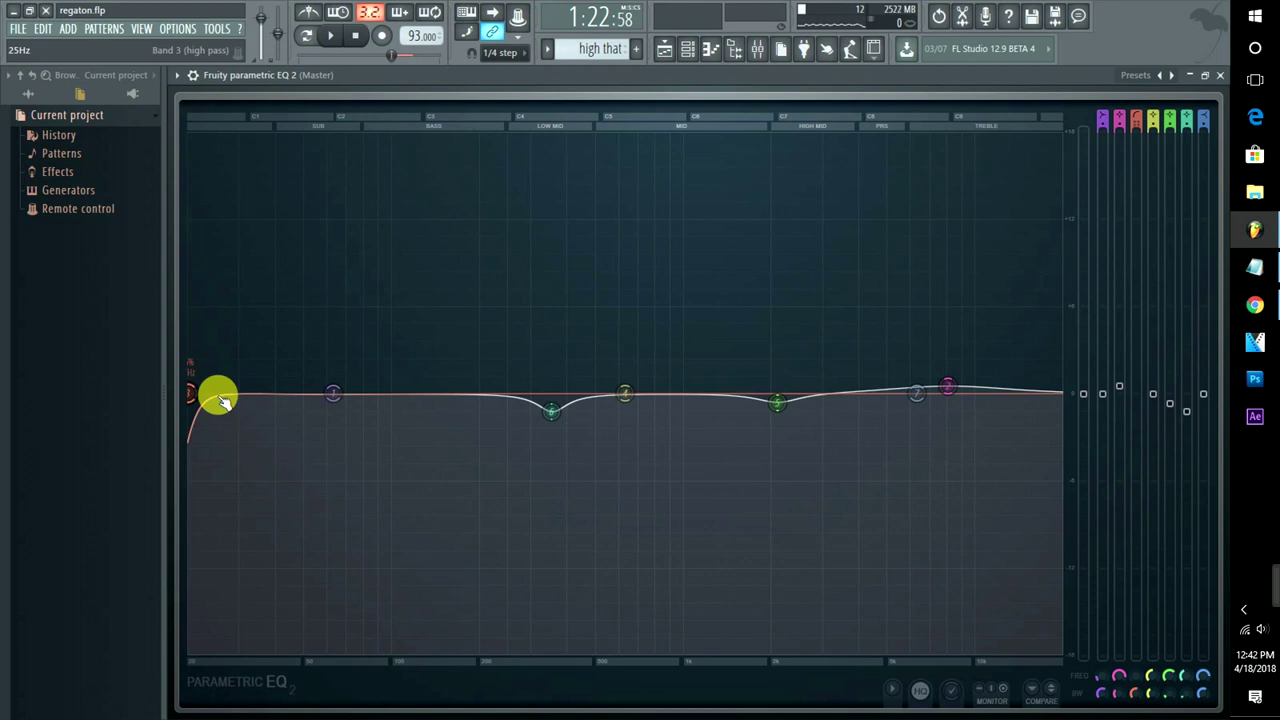
# Set band 4 to a slight boost at about 894 Hz with 10% bandwidth and play the song briefly to check it
pyautogui.moveTo(624, 393); pyautogui.dragTo(669, 386)
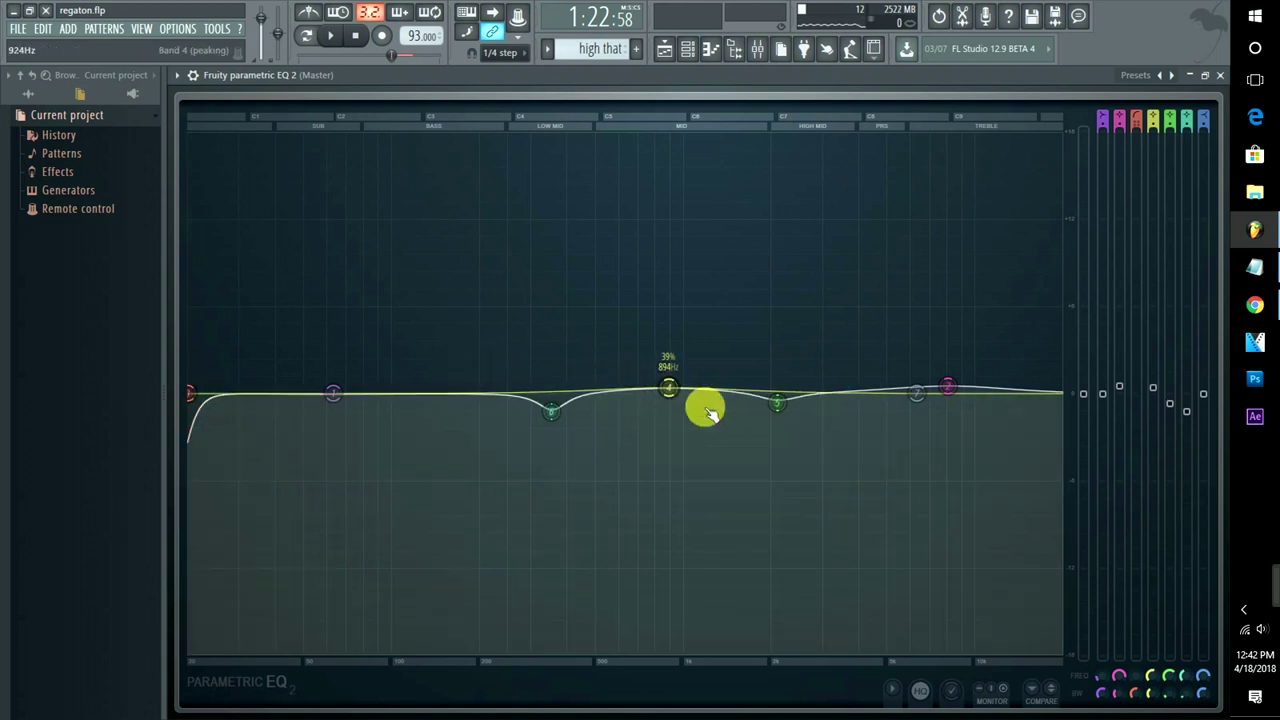
pyautogui.moveTo(1157, 701)
pyautogui.mouseDown()
pyautogui.moveTo(1157, 714)
pyautogui.moveTo(1155, 693)
pyautogui.mouseUp()
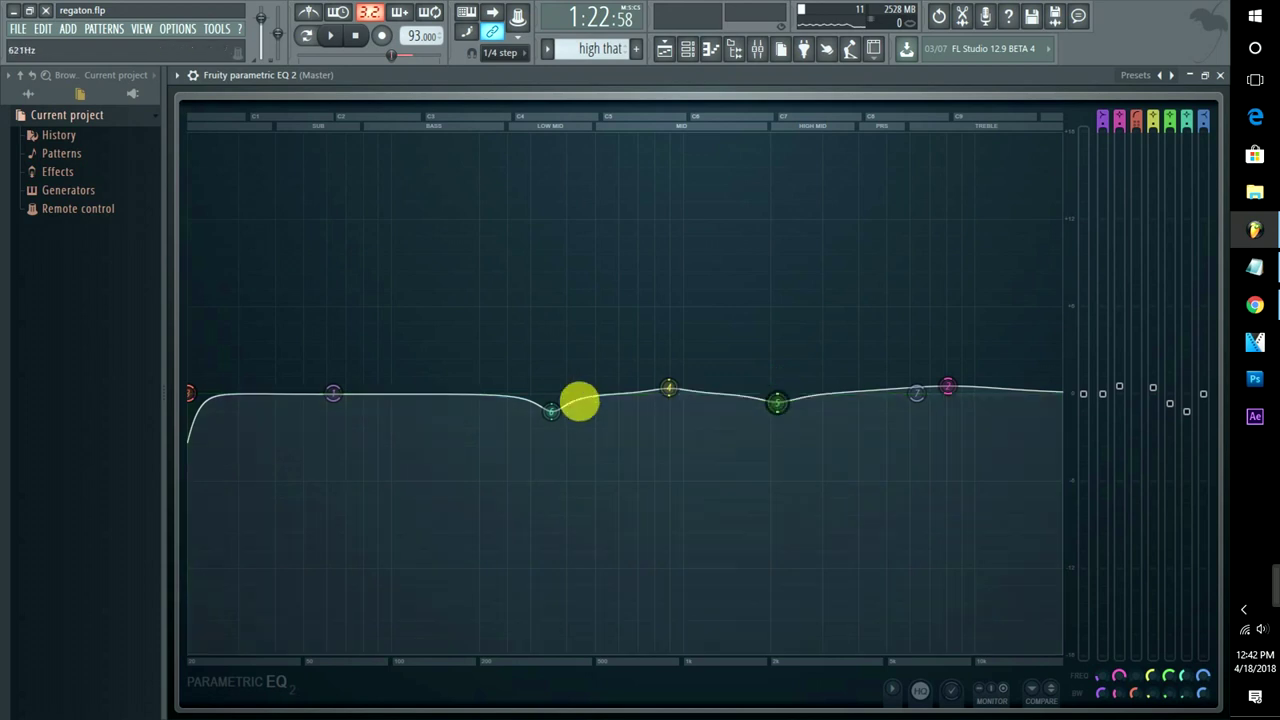
pyautogui.press('space')
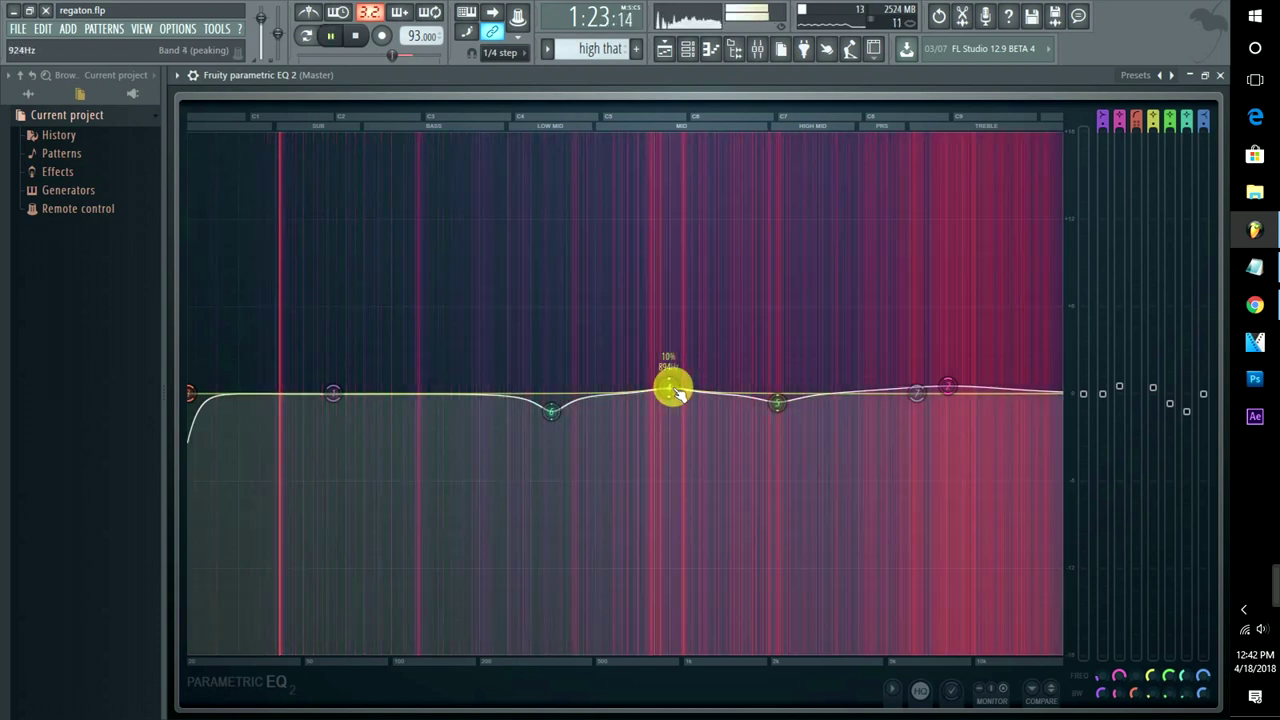
pyautogui.press('space')
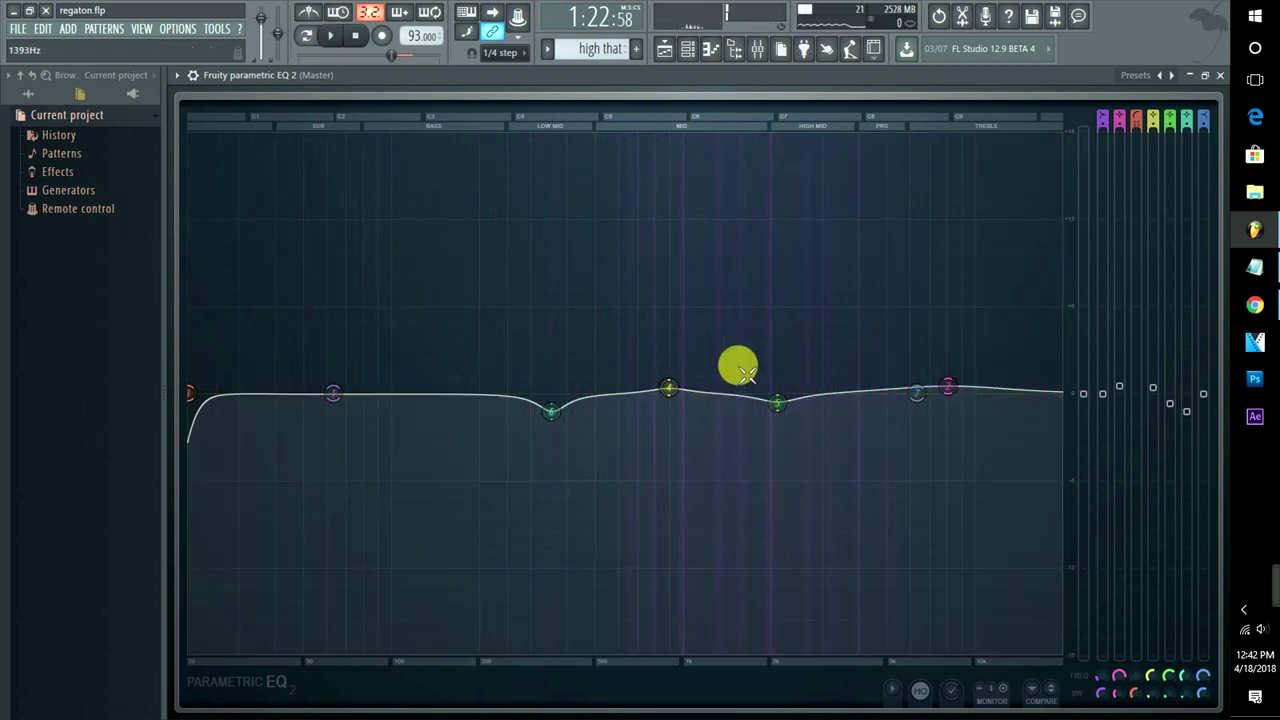
# Ease band 6's low-mid cut to about the same depth as band 5 and restore the equalizer window's size
pyautogui.moveTo(940, 392); pyautogui.dragTo(966, 396)
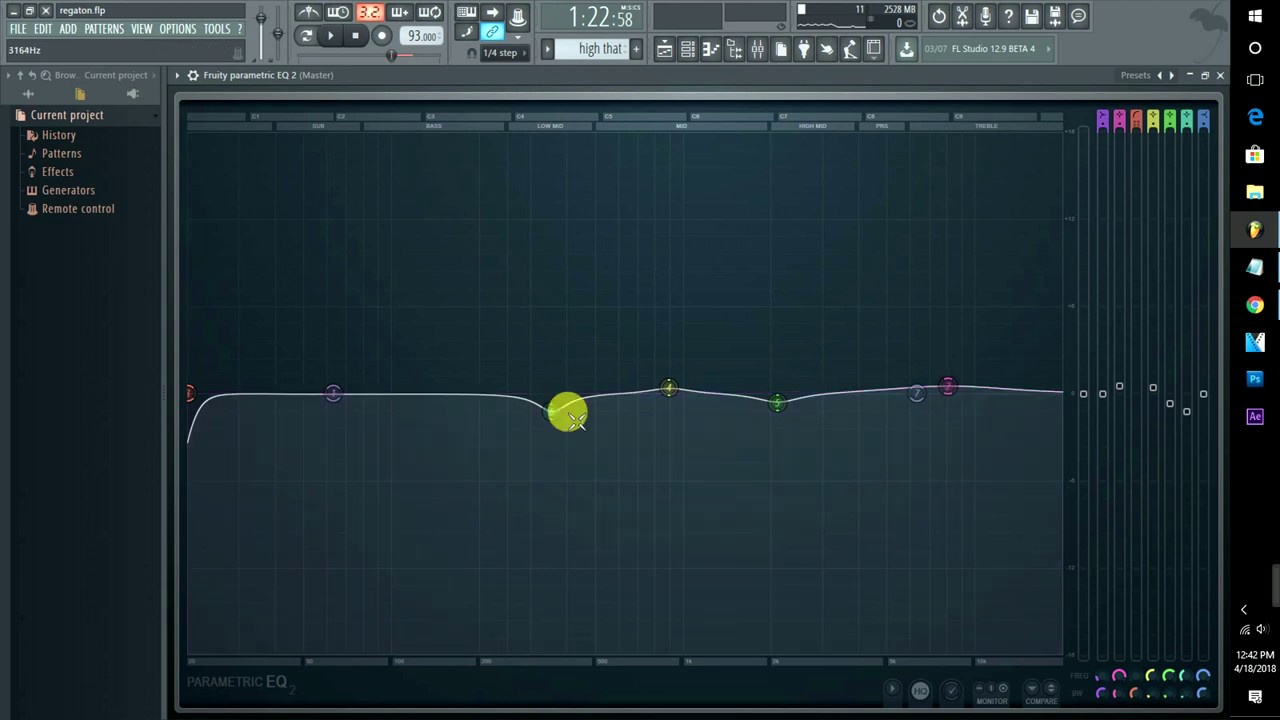
pyautogui.click(551, 410)
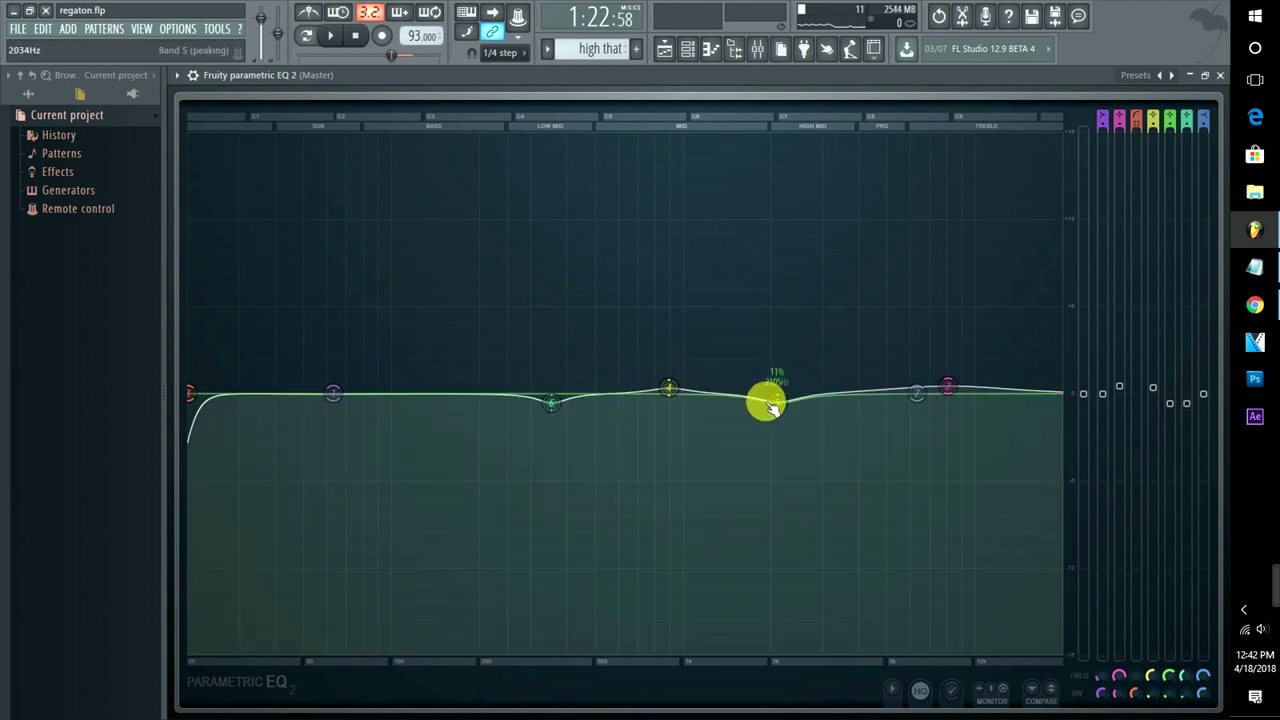
pyautogui.click(1204, 75)
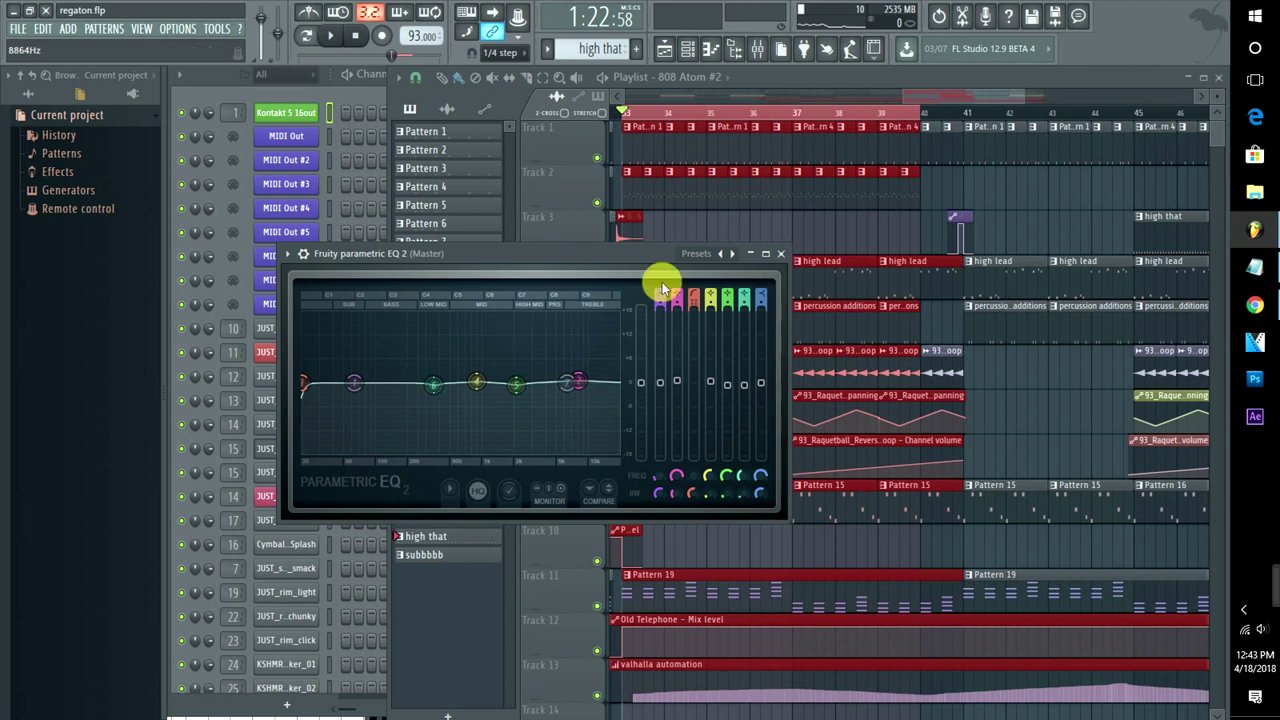
# Open the enlarged mixer, select the Current track, and play the section to check its peak levels
pyautogui.click(232, 110)
pyautogui.doubleClick(232, 110)
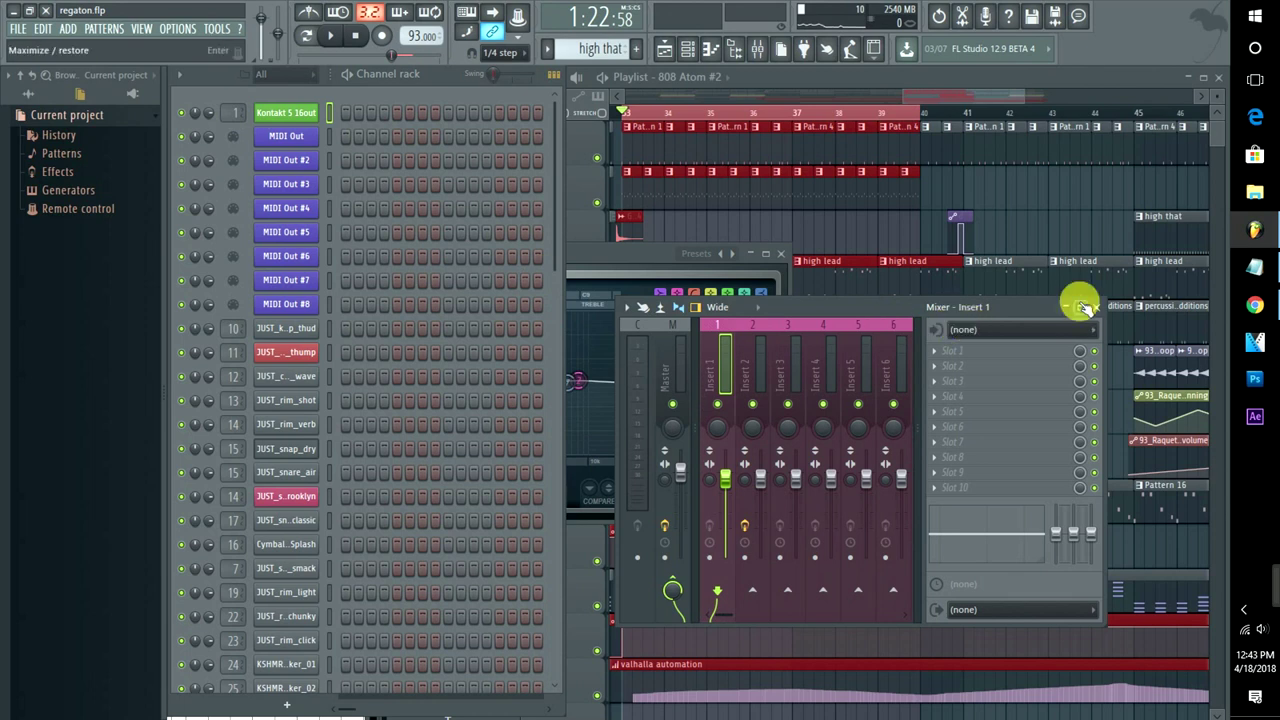
pyautogui.click(1081, 310)
pyautogui.click(201, 237)
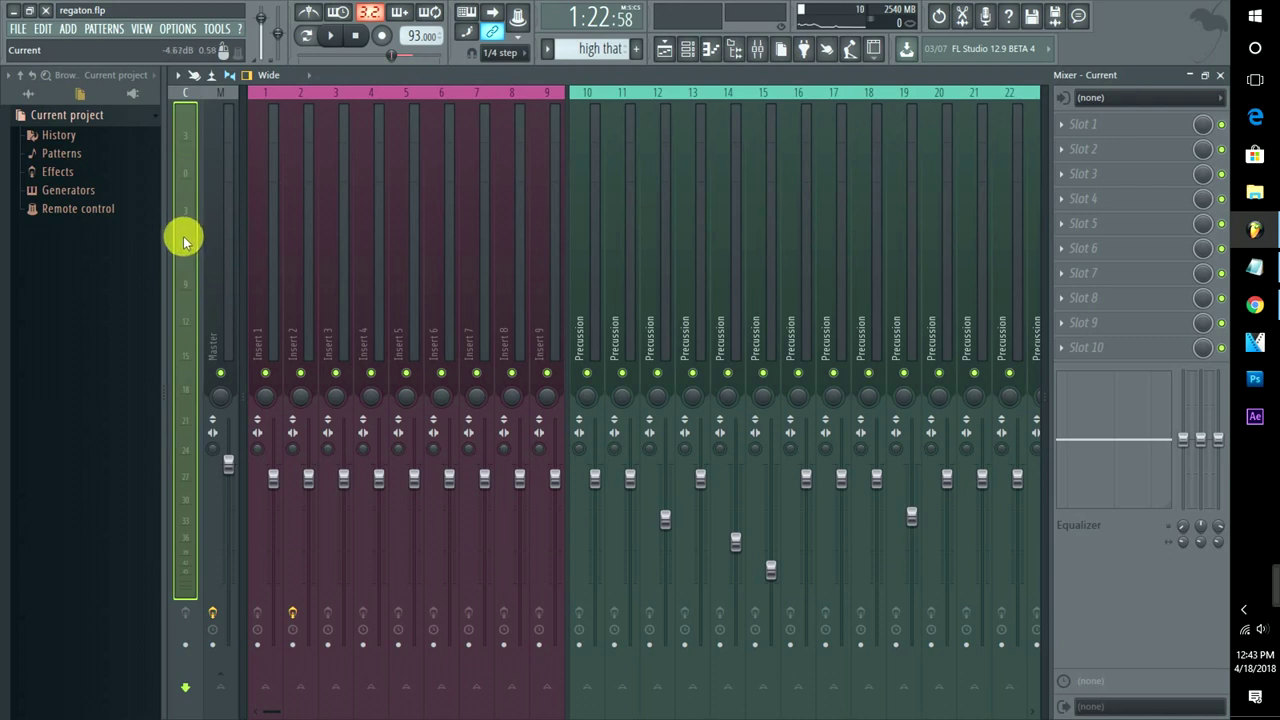
pyautogui.press('space')
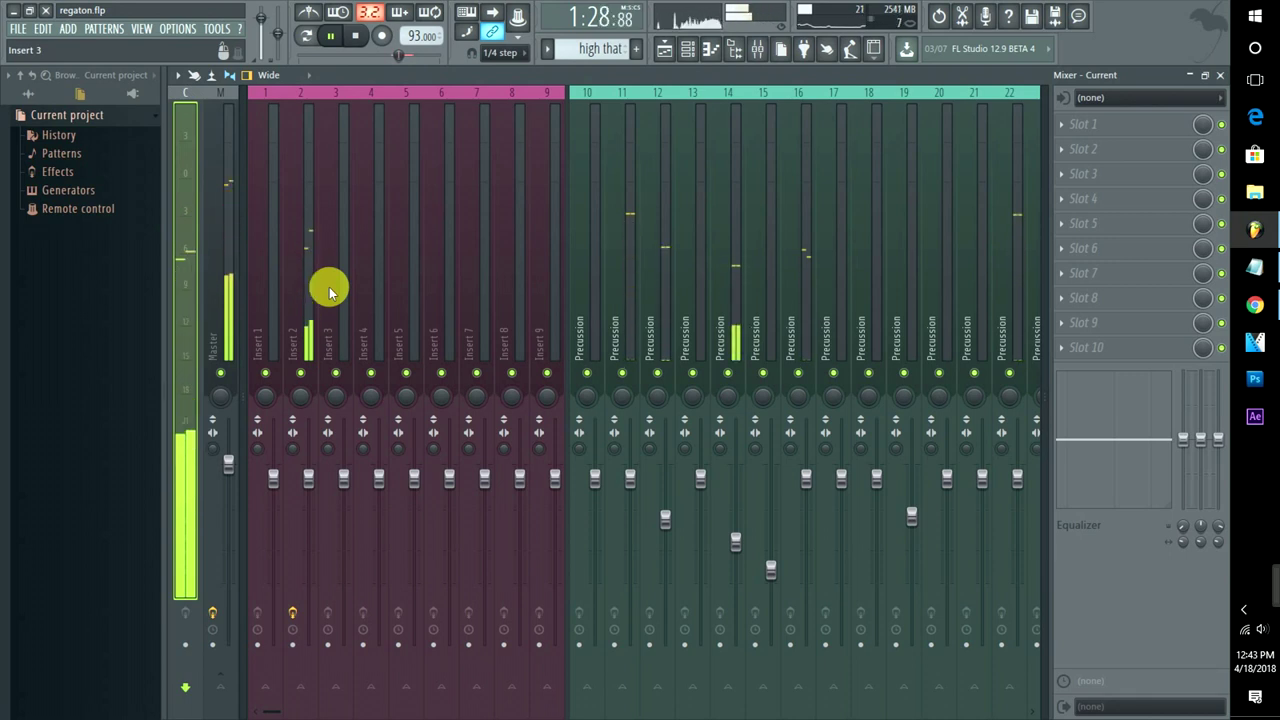
pyautogui.press('space')
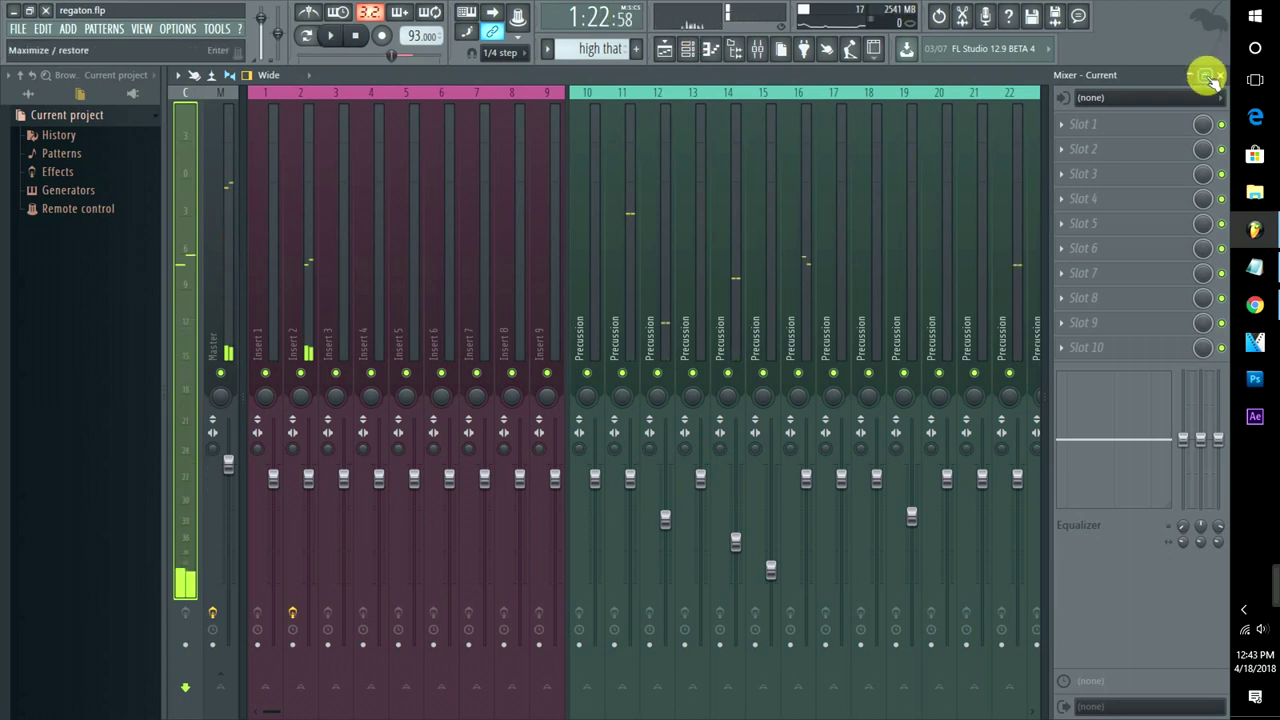
# Restore the mixer's size and play the song in the Playlist from bar 25, then from bar 23
pyautogui.click(1207, 77)
pyautogui.moveTo(1003, 101); pyautogui.dragTo(909, 98)
pyautogui.click(743, 115)
pyautogui.press('space')
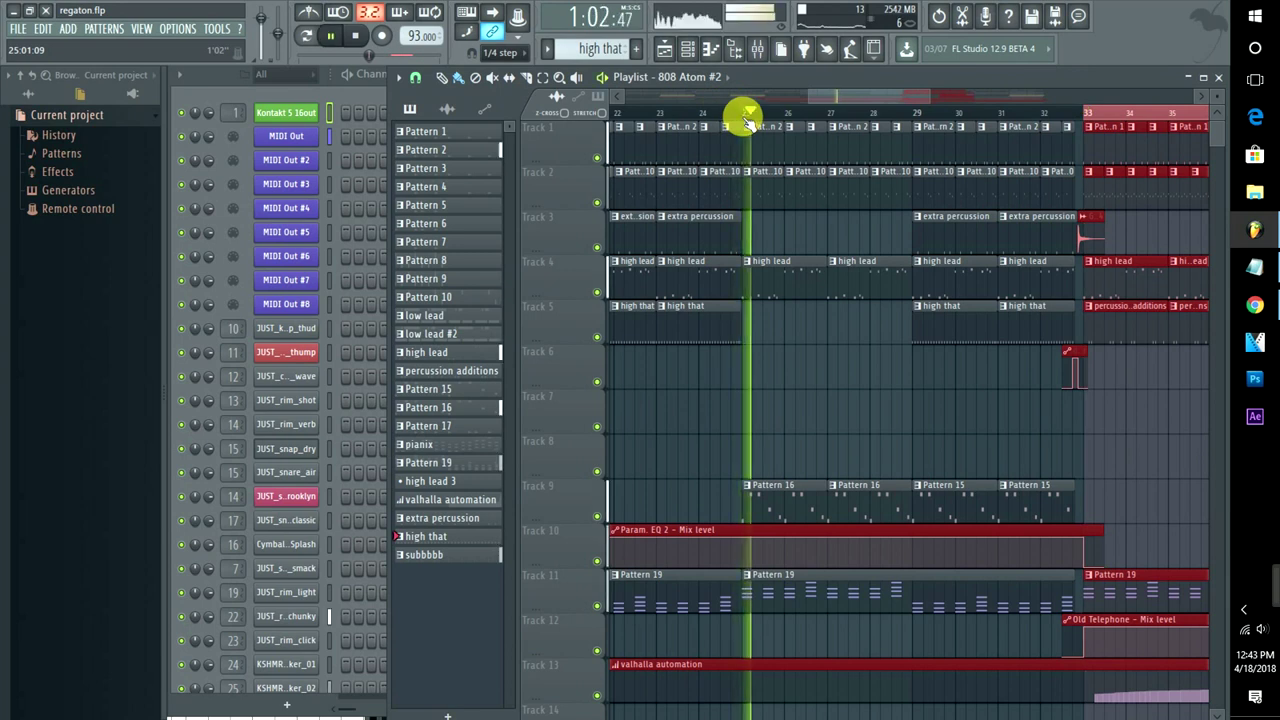
pyautogui.click(654, 114)
# Select the Master track in the mixer and listen to the song with Fruity Parametric EQ 2 bypassed
pyautogui.doubleClick(232, 103)
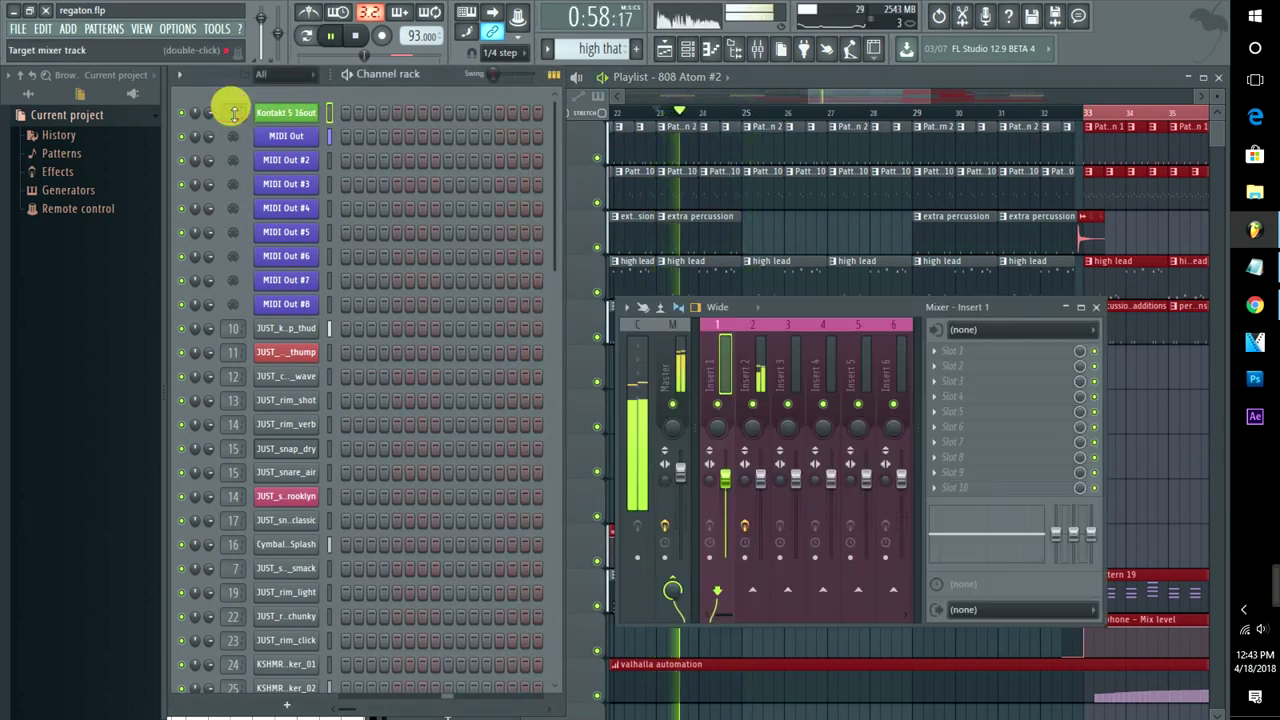
pyautogui.click(662, 366)
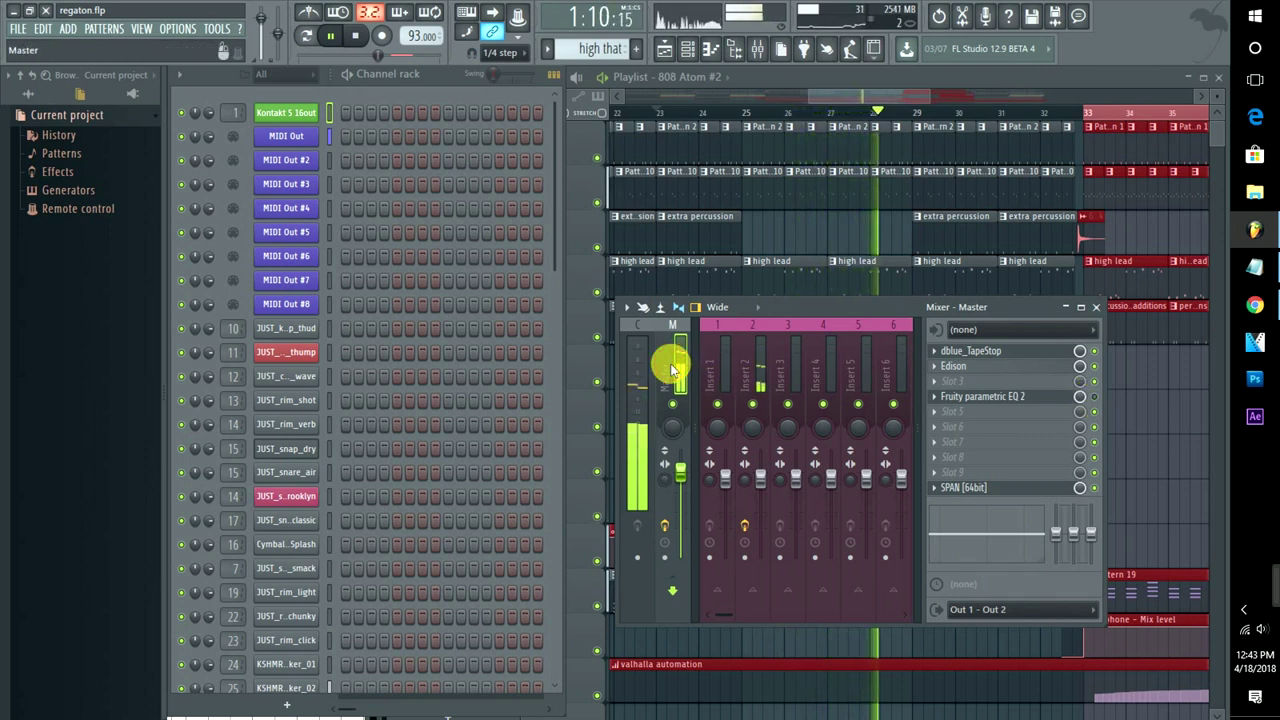
pyautogui.click(1081, 307)
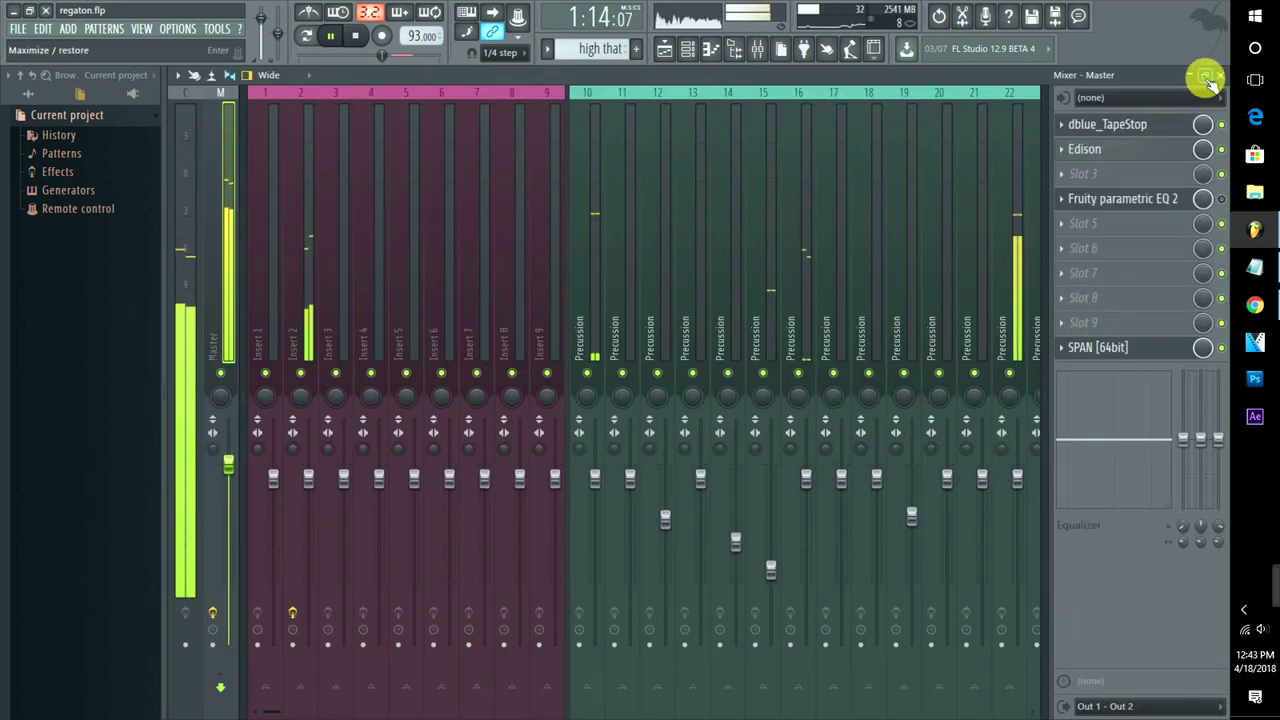
pyautogui.click(1205, 77)
# Play from about bar 34, switch the Master track's Fruity Parametric EQ 2 back on, and stop playback
pyautogui.click(1150, 112)
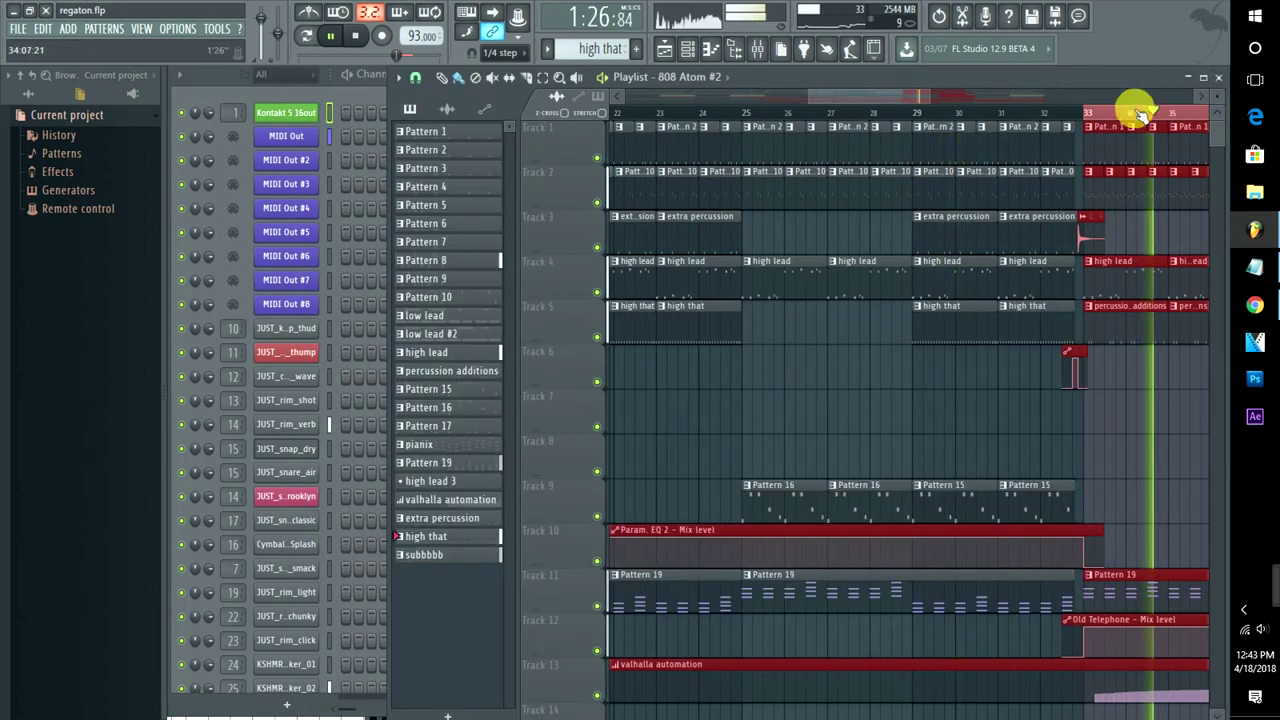
pyautogui.doubleClick(228, 113)
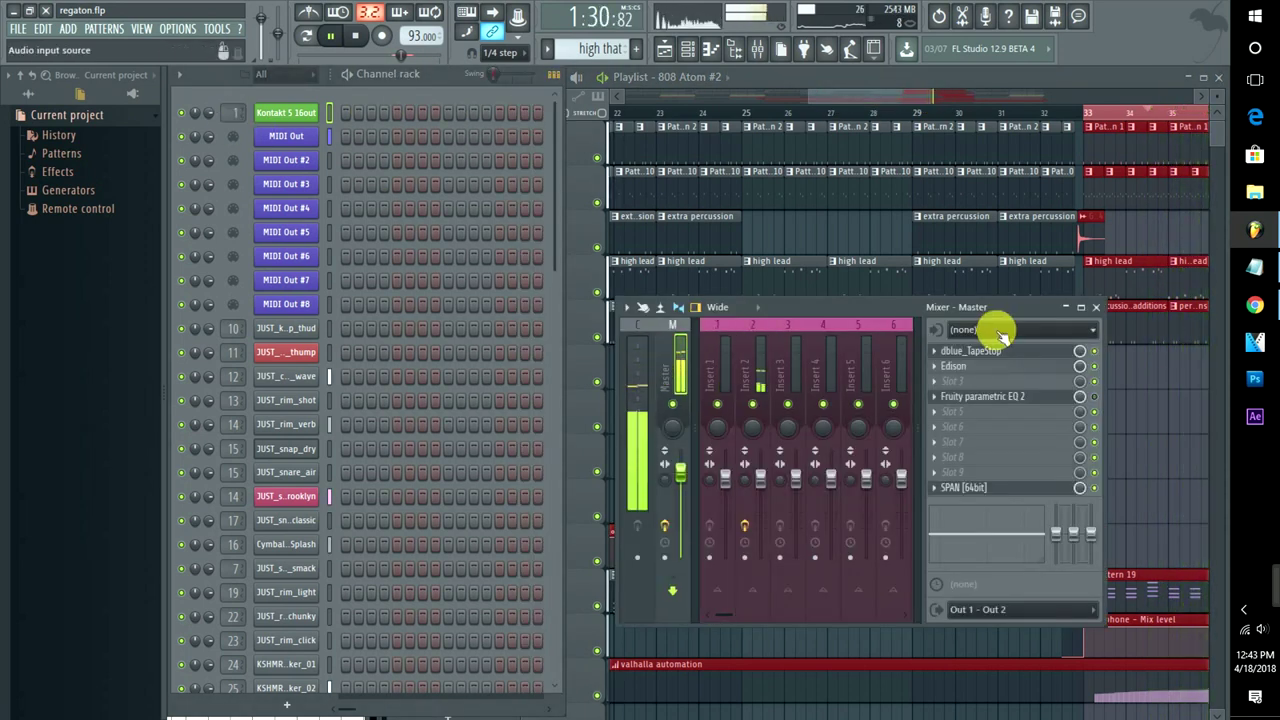
pyautogui.click(1081, 307)
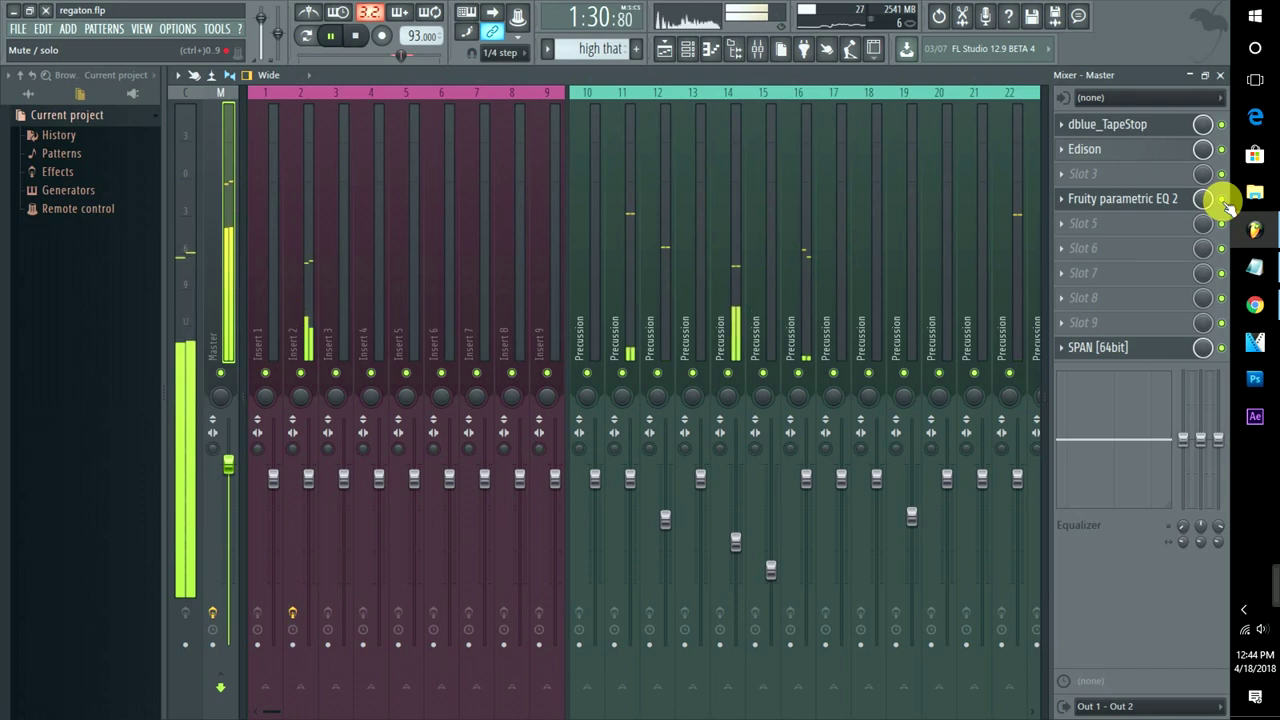
pyautogui.press('space')
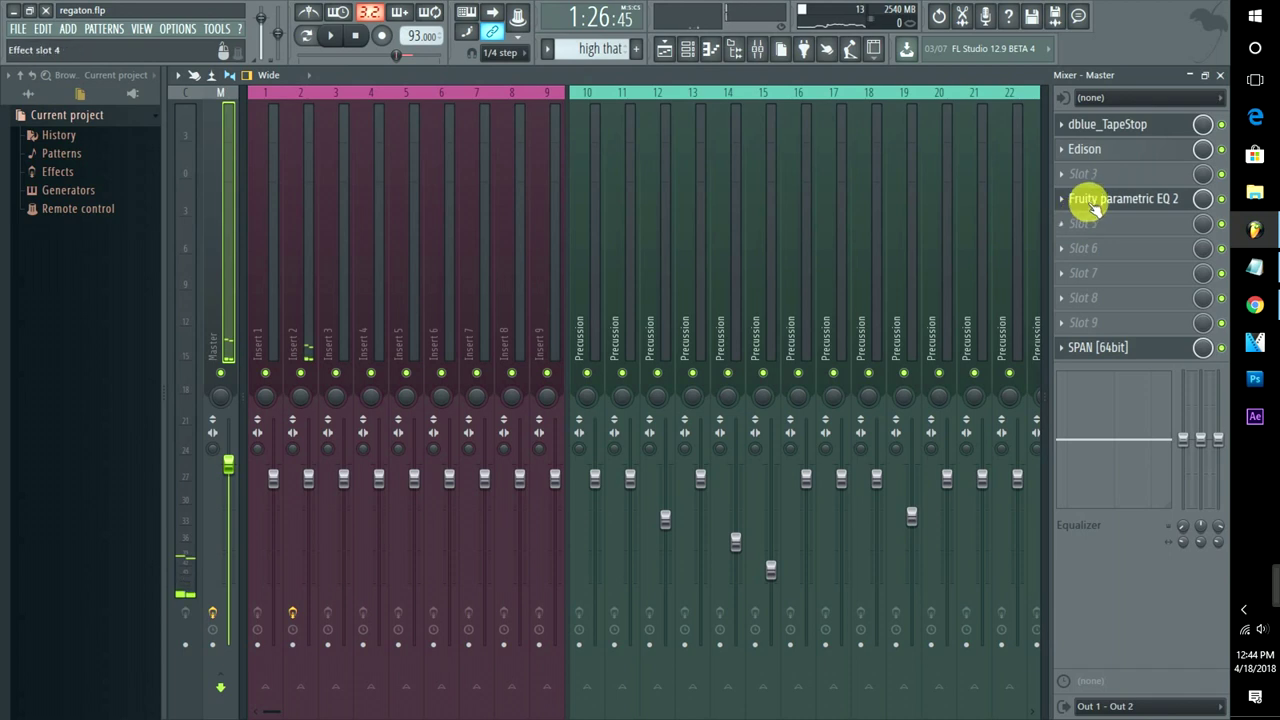
# Review the Master equalizer's bands and add Maximus to effect slot 6 of the Master track
pyautogui.click(1095, 206)
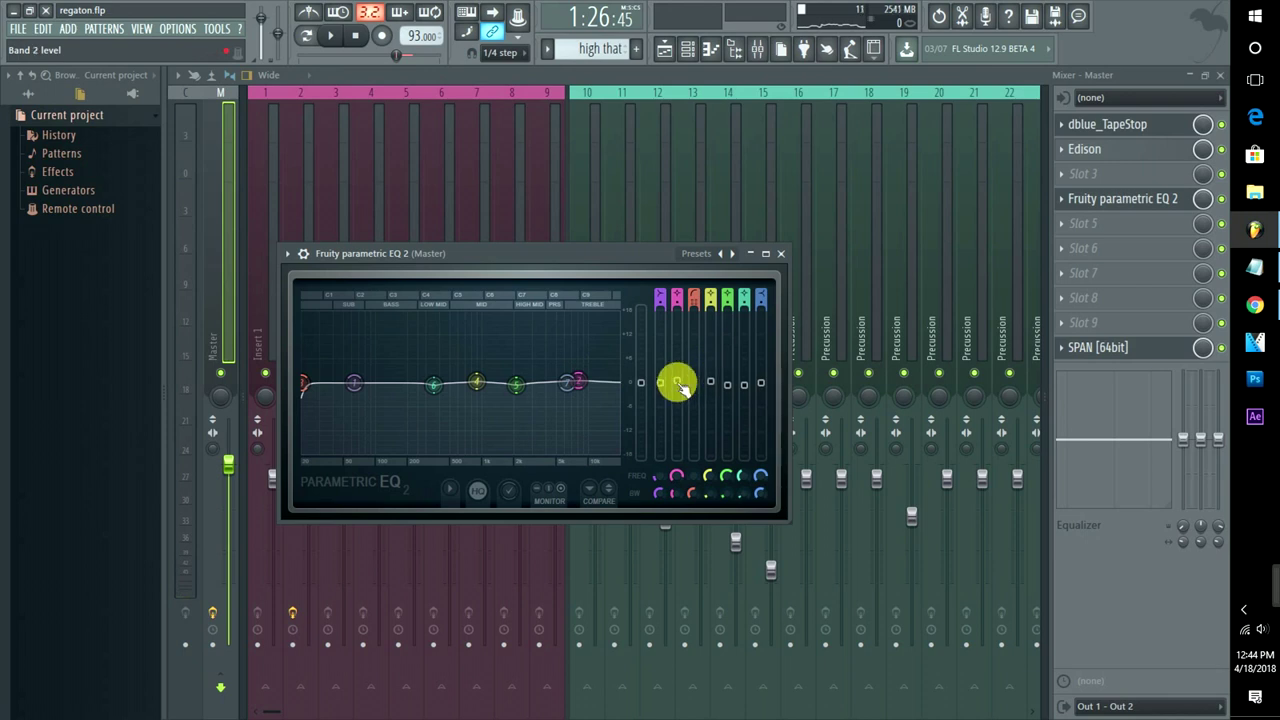
pyautogui.click(677, 381)
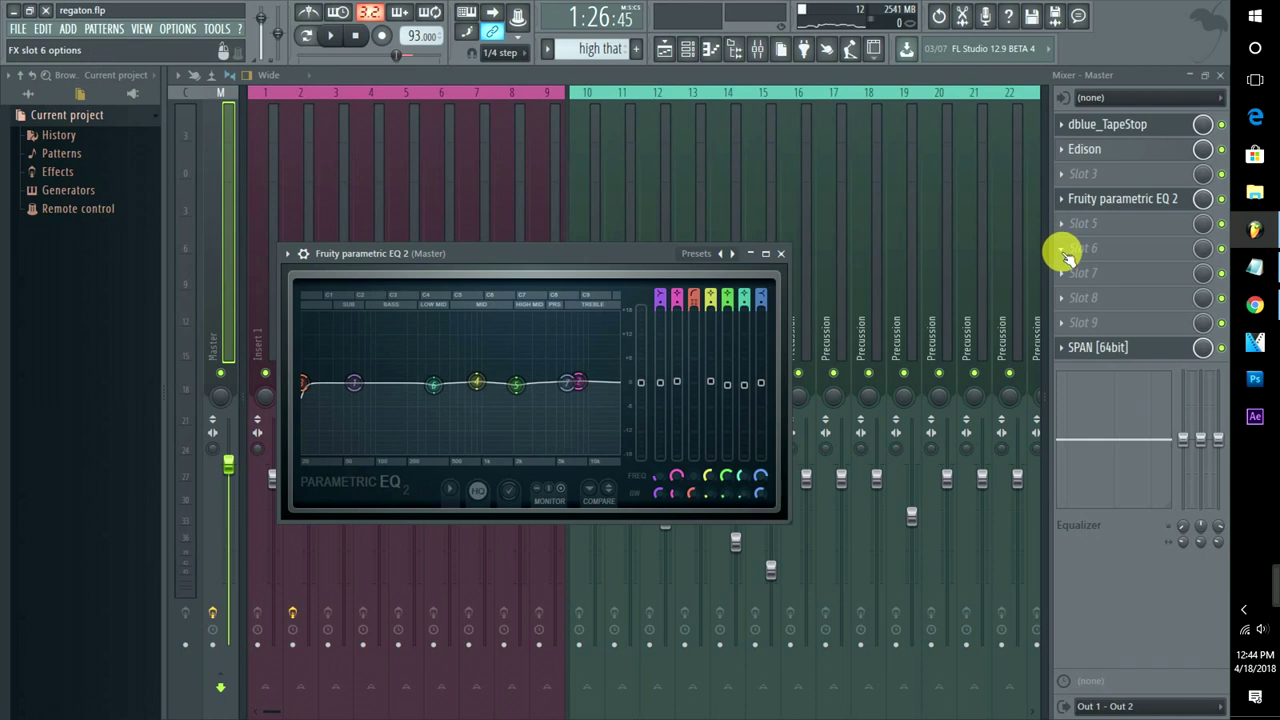
pyautogui.click(1064, 252)
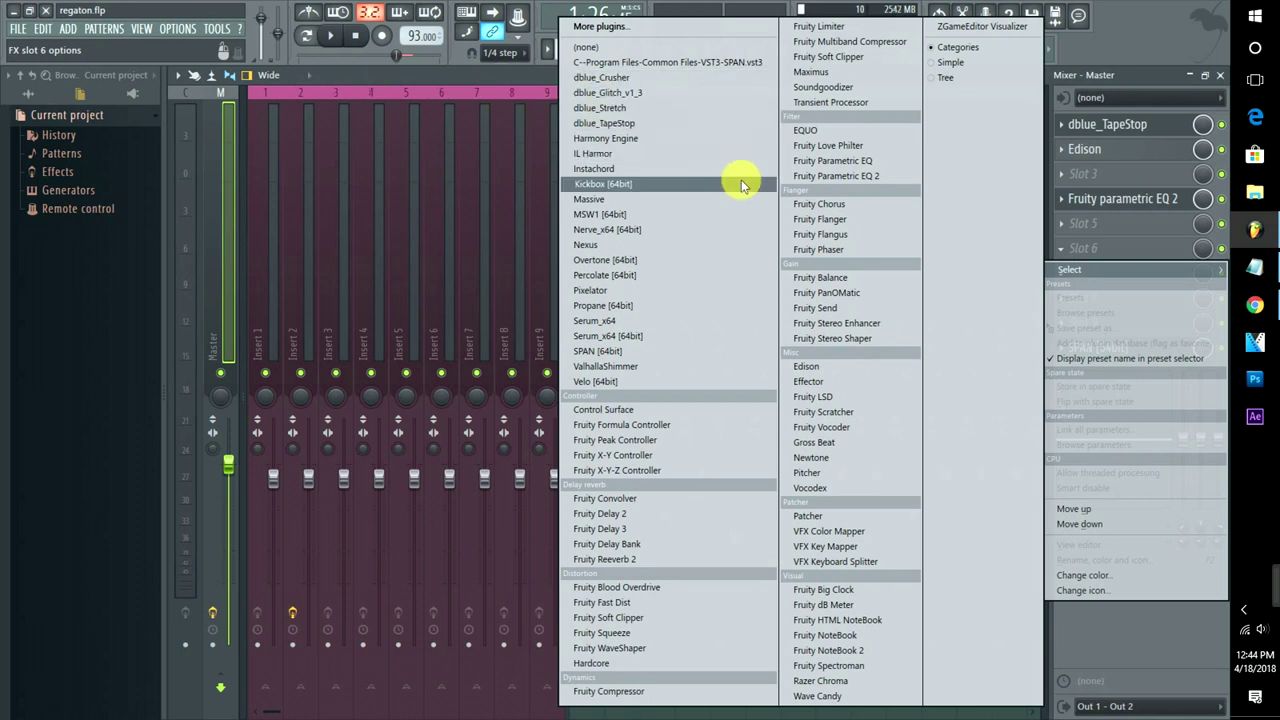
pyautogui.click(806, 73)
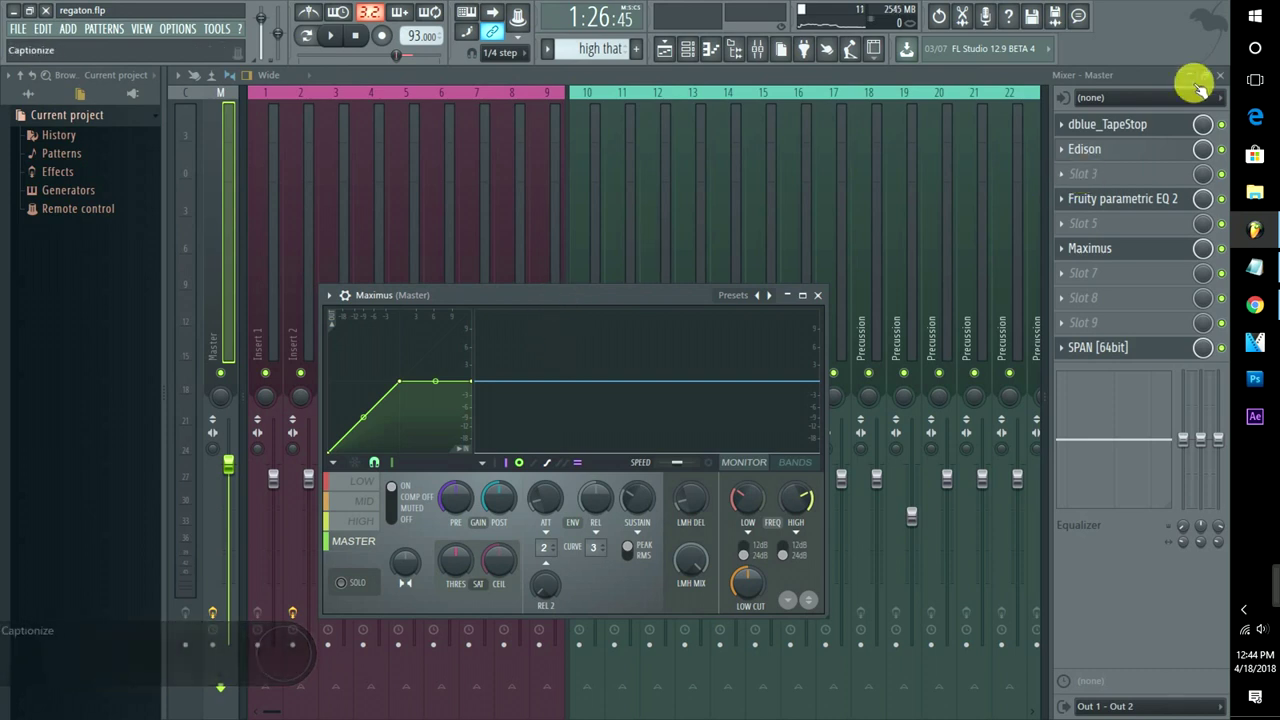
# Restore the mixer's size, move Maximus clear of it, display its frequency bands, and select the low band with solo on
pyautogui.click(1203, 78)
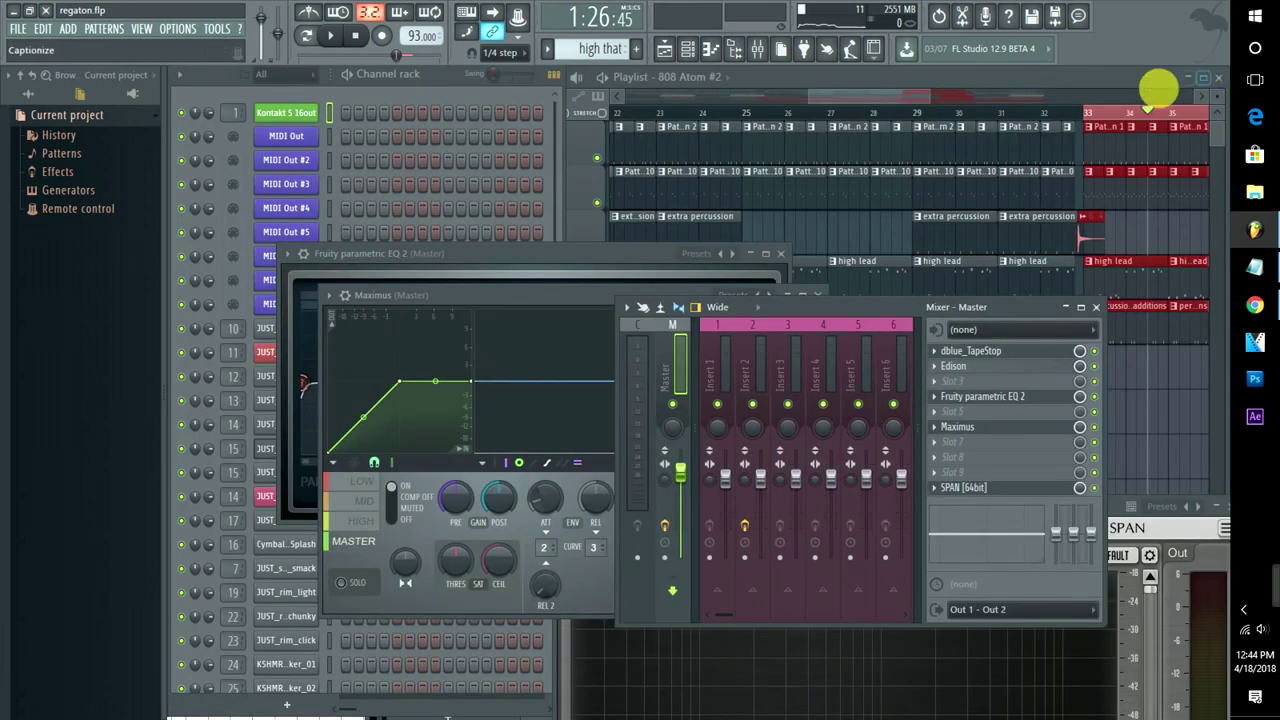
pyautogui.moveTo(531, 289); pyautogui.dragTo(595, 135)
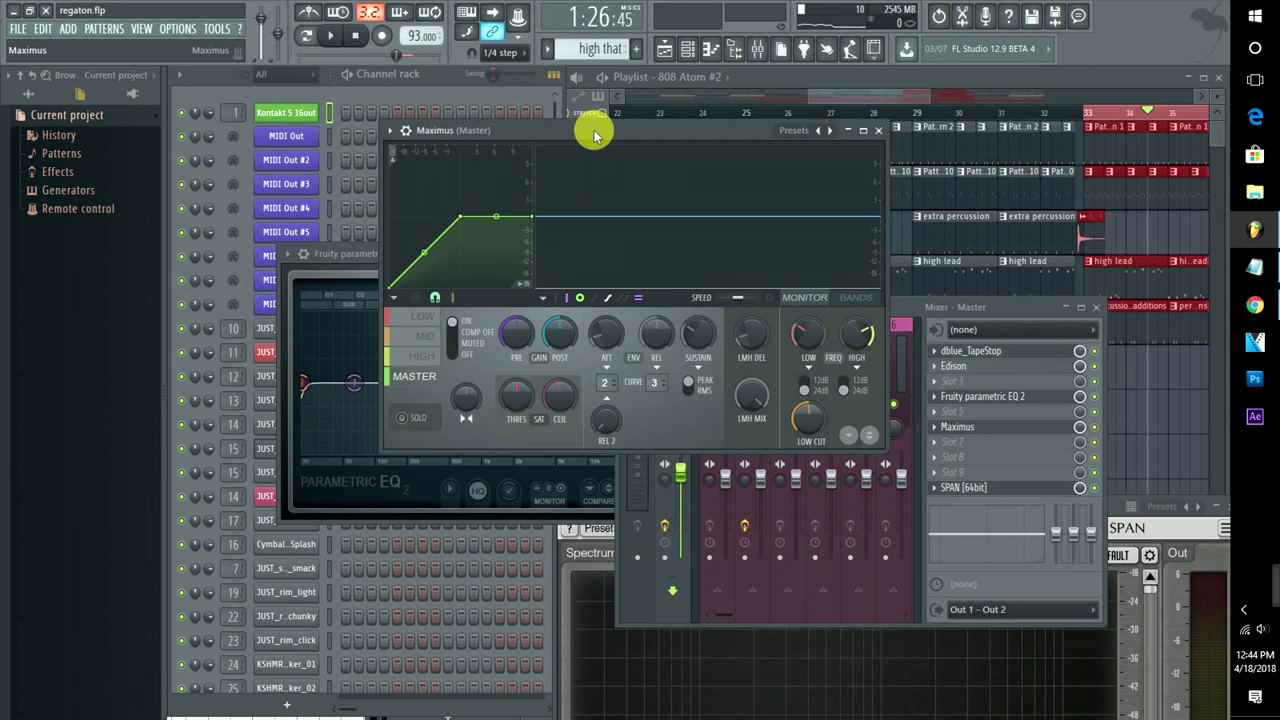
pyautogui.click(855, 297)
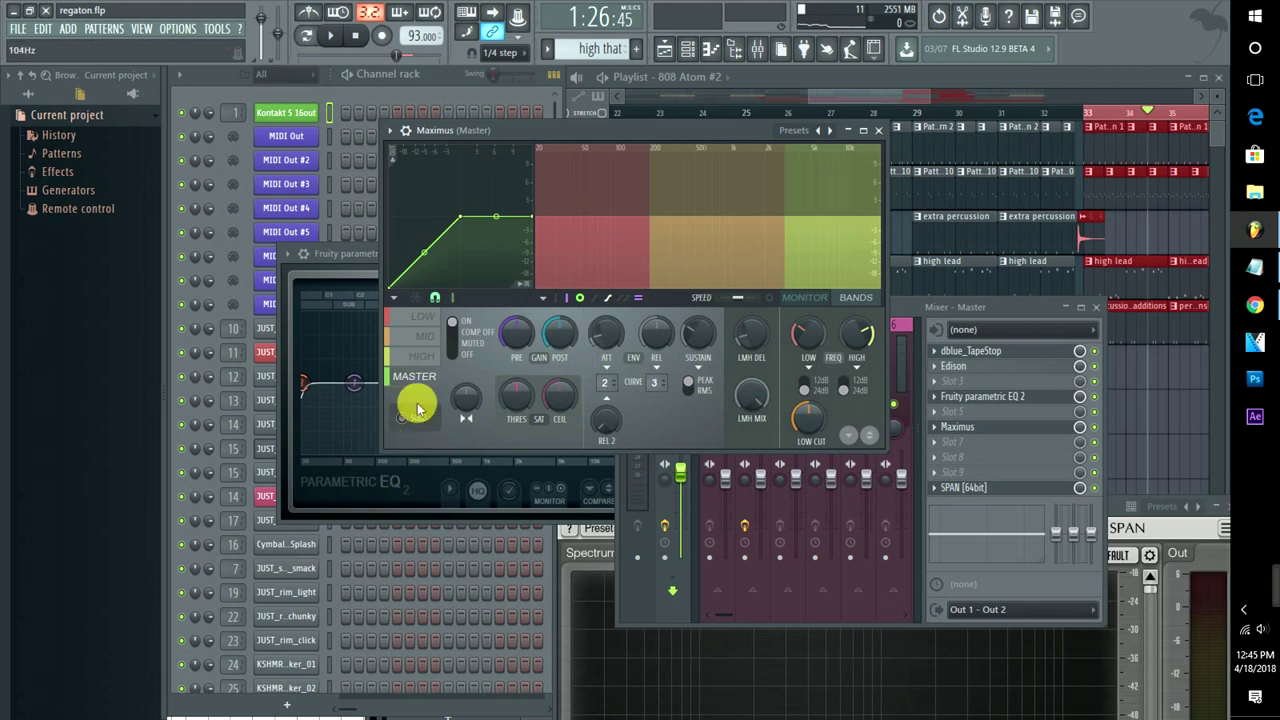
pyautogui.click(421, 320)
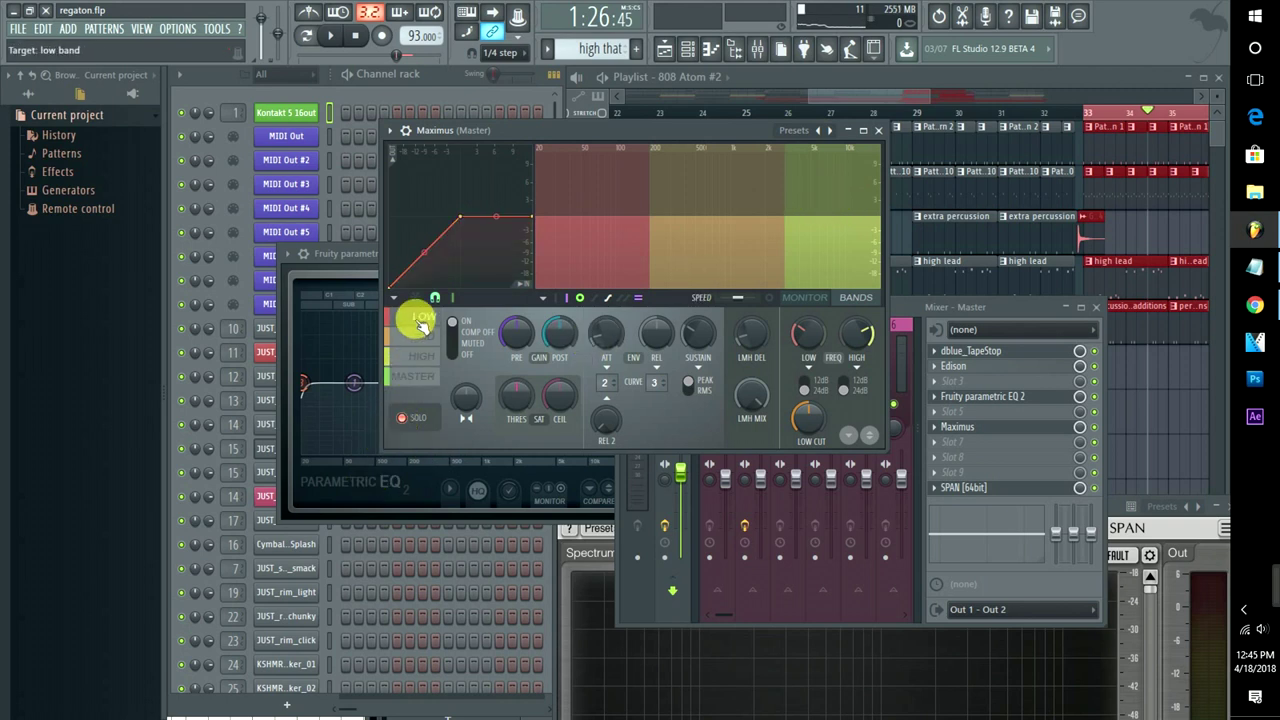
# Compare the Maximus bands, play the song with the low band soloed, and lower the low-mid crossover to between 100 and 200 Hz
pyautogui.click(422, 336)
pyautogui.click(425, 319)
pyautogui.click(425, 358)
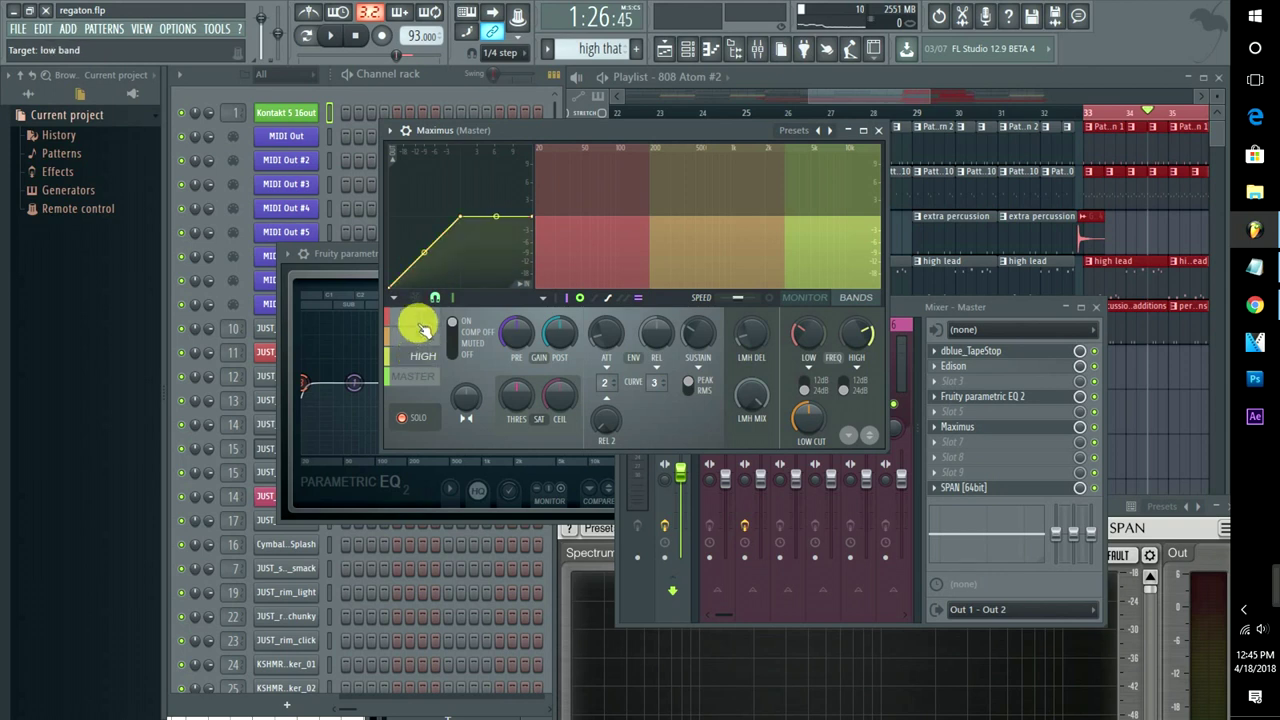
pyautogui.click(425, 318)
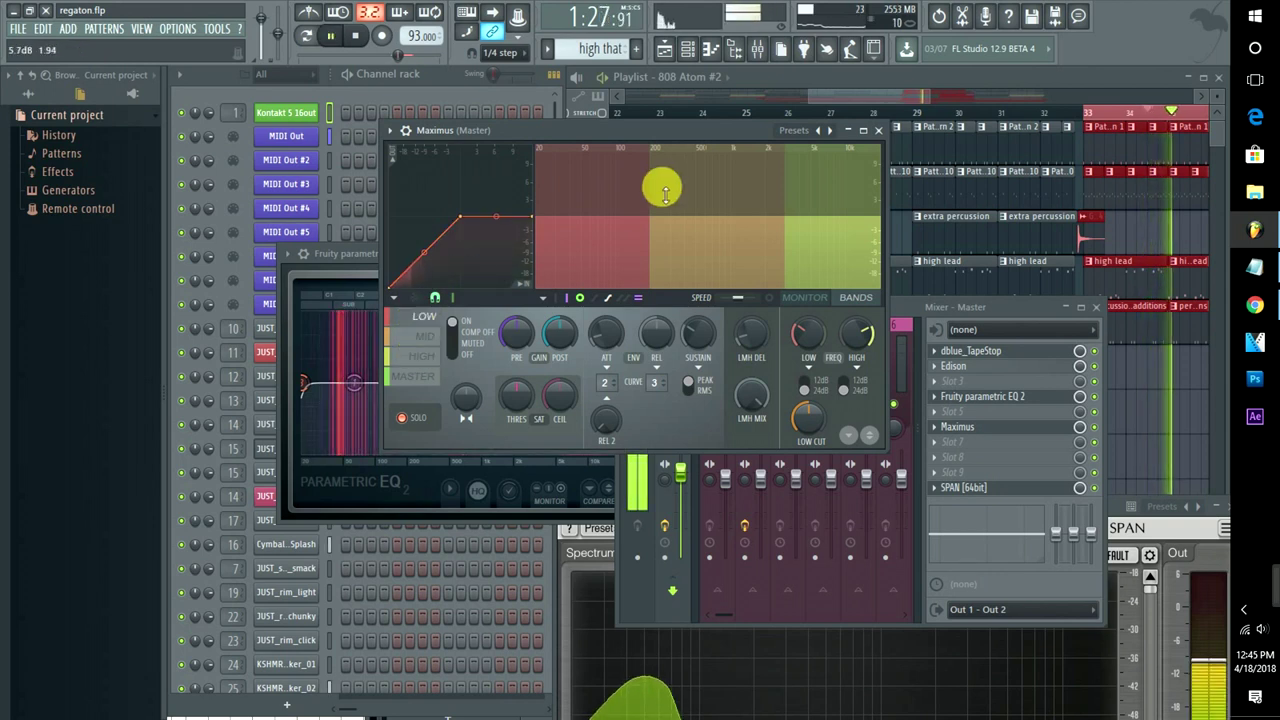
pyautogui.moveTo(655, 220)
pyautogui.mouseDown()
pyautogui.moveTo(698, 220)
pyautogui.moveTo(641, 220)
pyautogui.mouseUp()
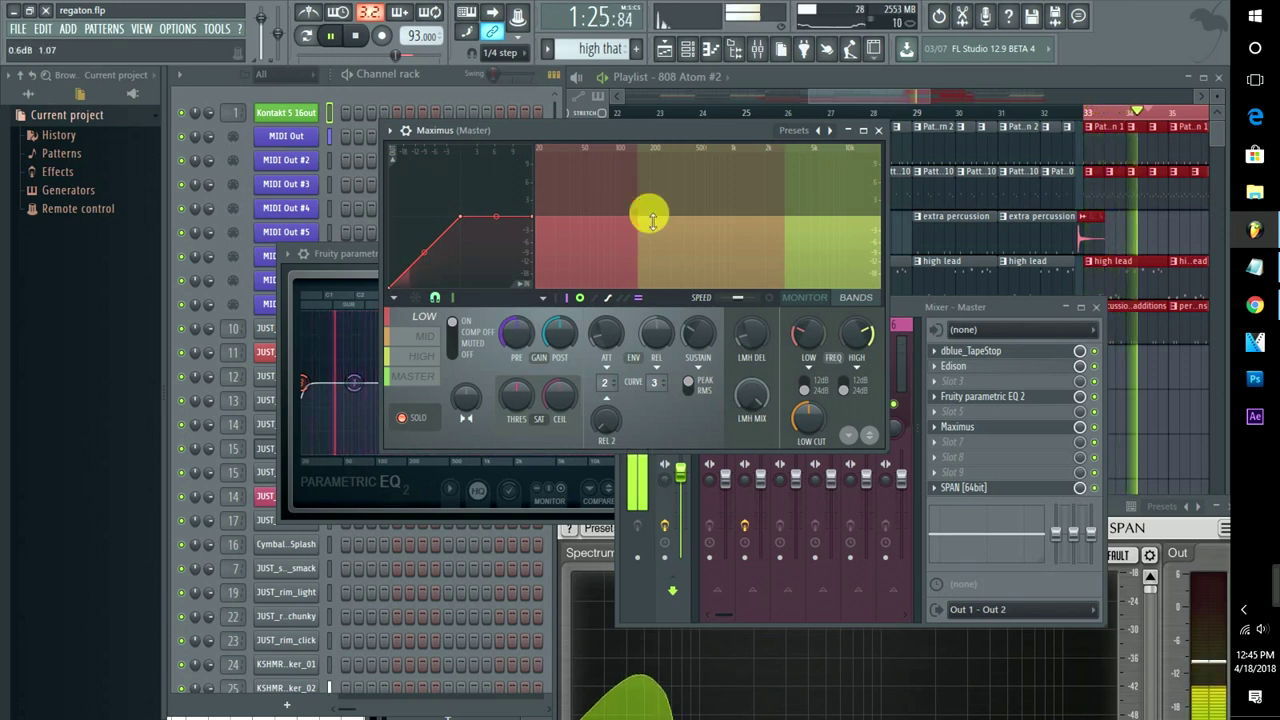
# Solo the high band, raise the mid-high crossover to about 5098 Hz, and listen to the mid band
pyautogui.click(808, 171)
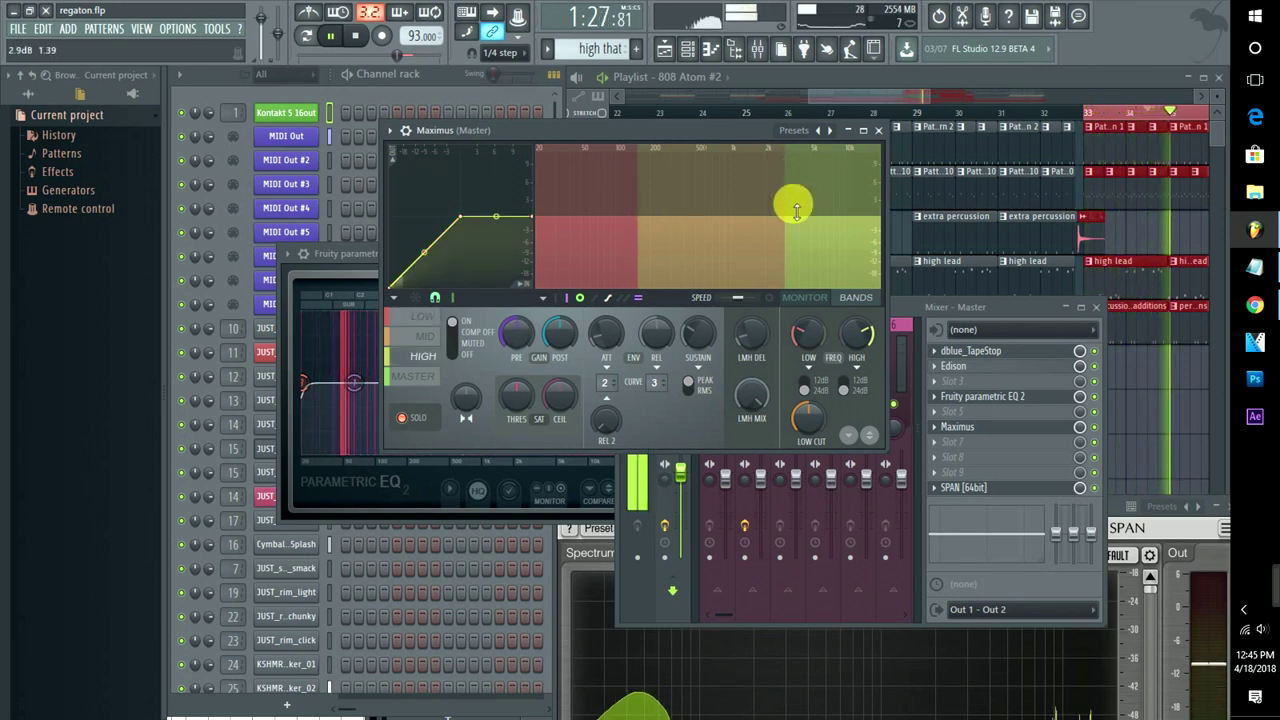
pyautogui.moveTo(795, 224)
pyautogui.mouseDown()
pyautogui.moveTo(850, 224)
pyautogui.moveTo(795, 224)
pyautogui.mouseUp()
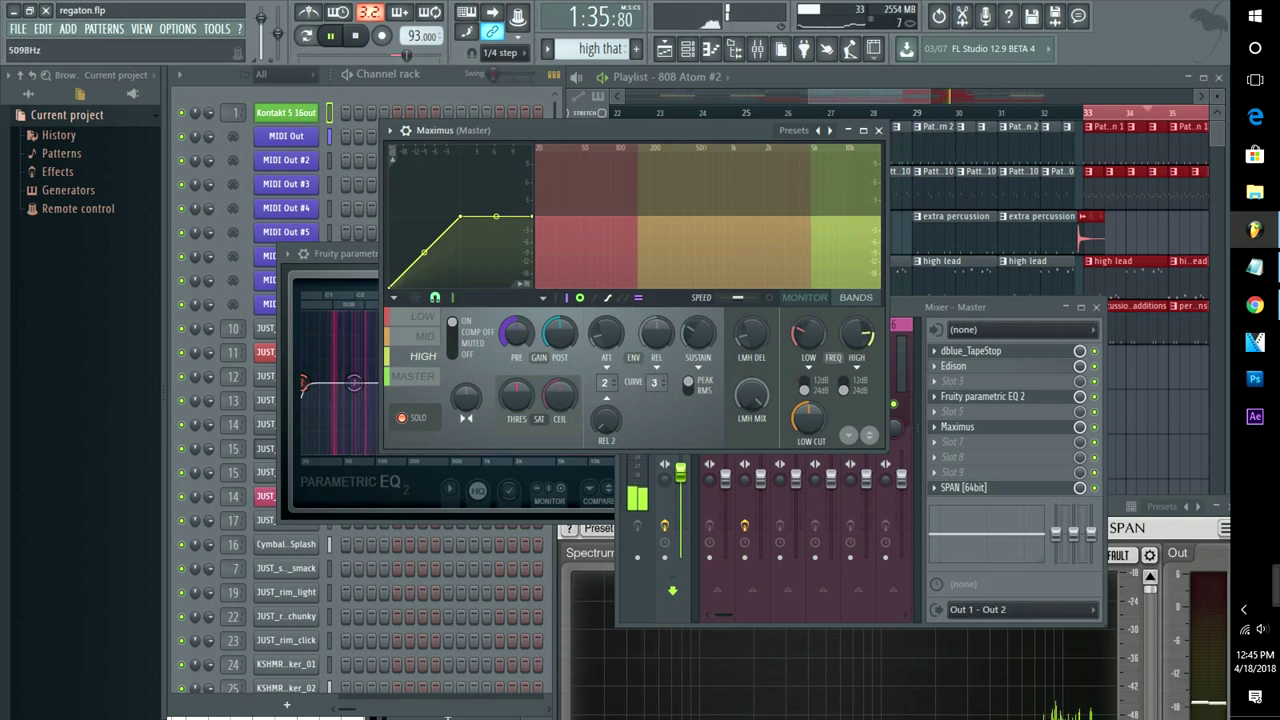
pyautogui.click(729, 207)
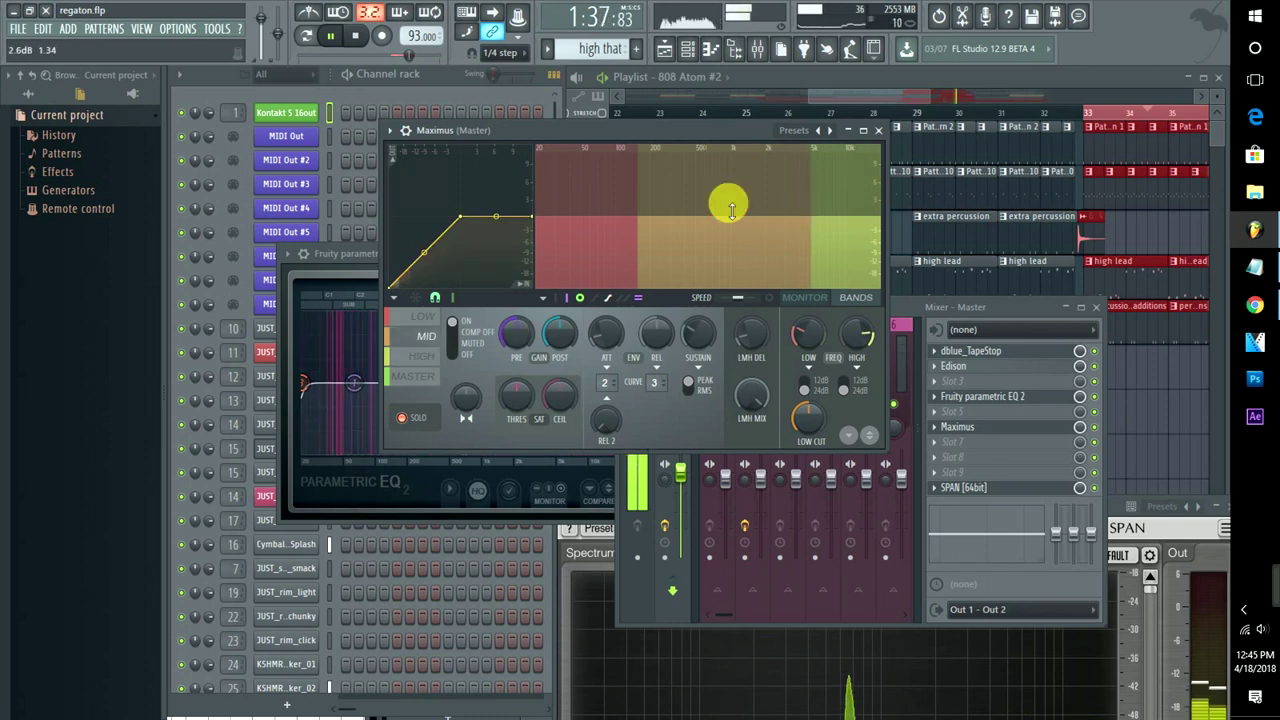
# Stop playback, select the low band, and show the monitor display in Maximus
pyautogui.press('space')
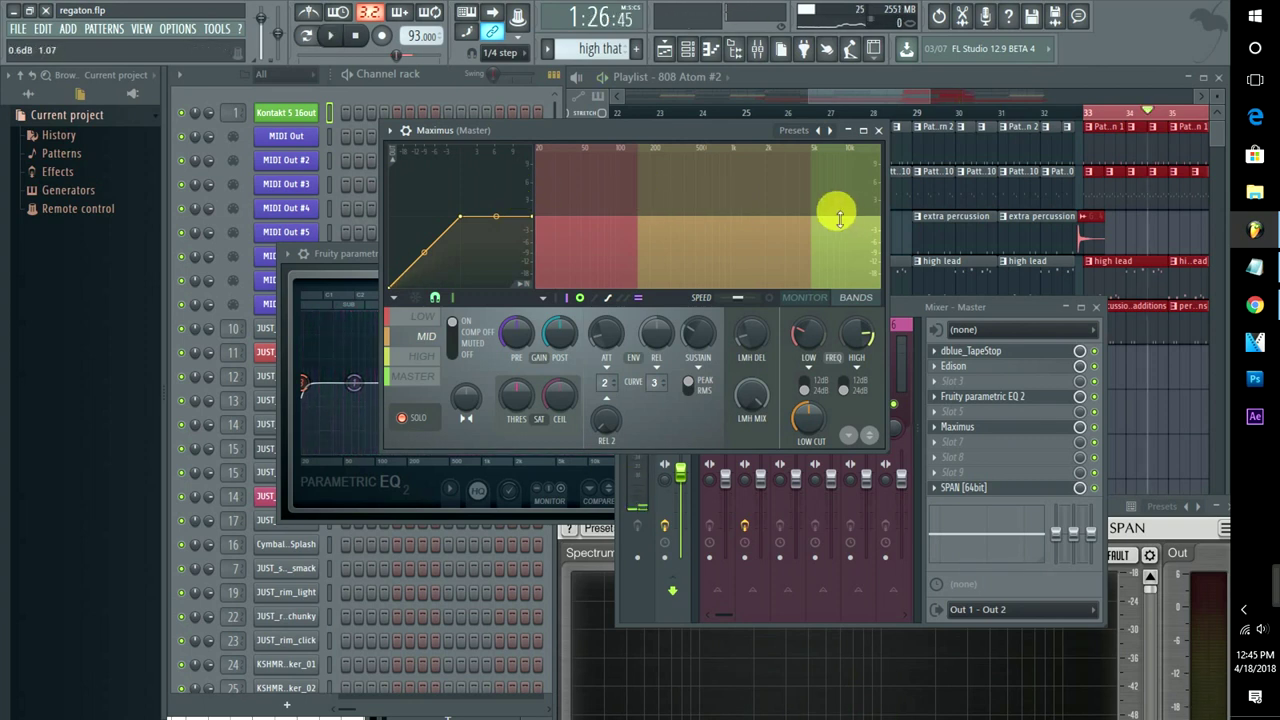
pyautogui.click(423, 315)
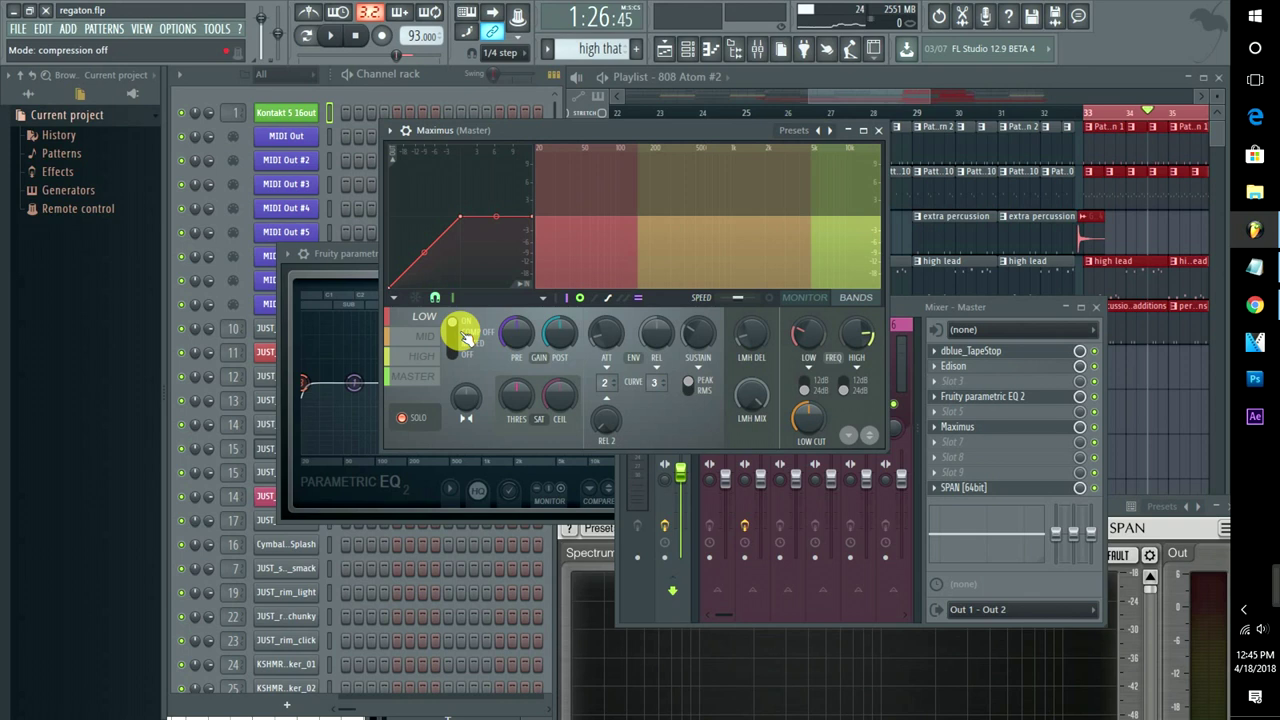
pyautogui.click(805, 297)
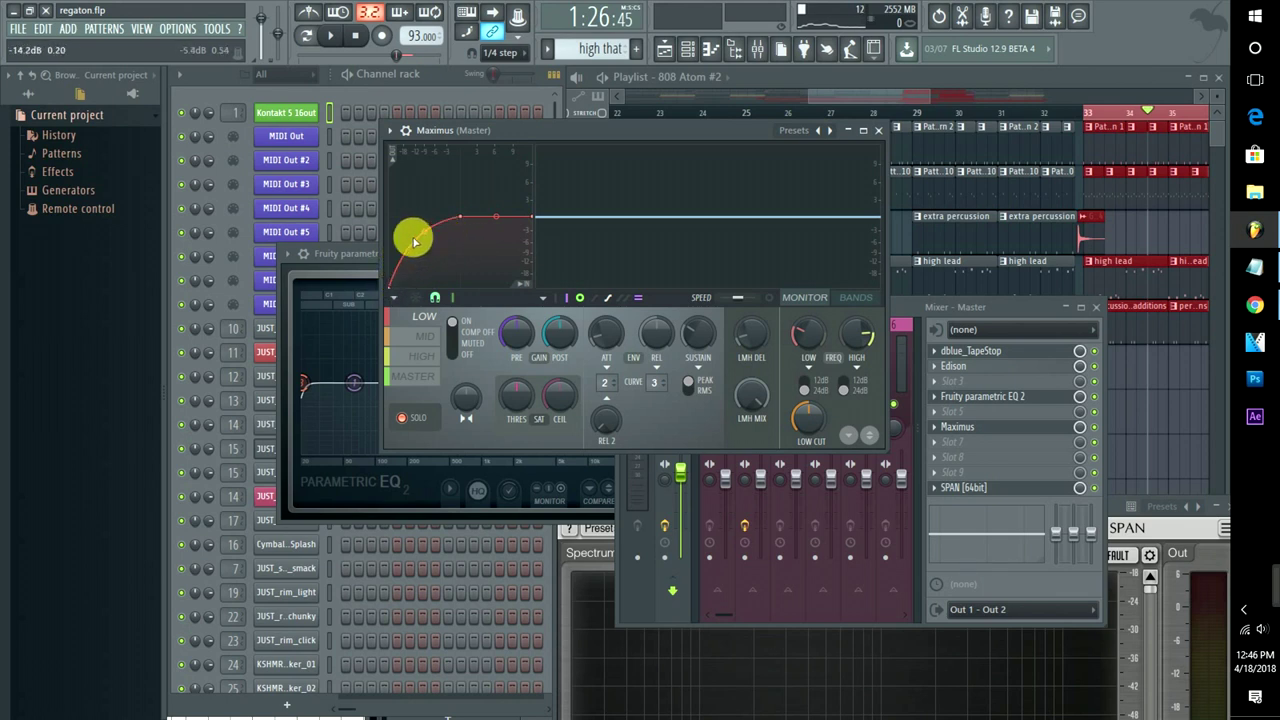
# Try bending the low band's compression curve strongly upward and downward by changing the tension of its first segment
pyautogui.moveTo(426, 240); pyautogui.dragTo(424, 217)
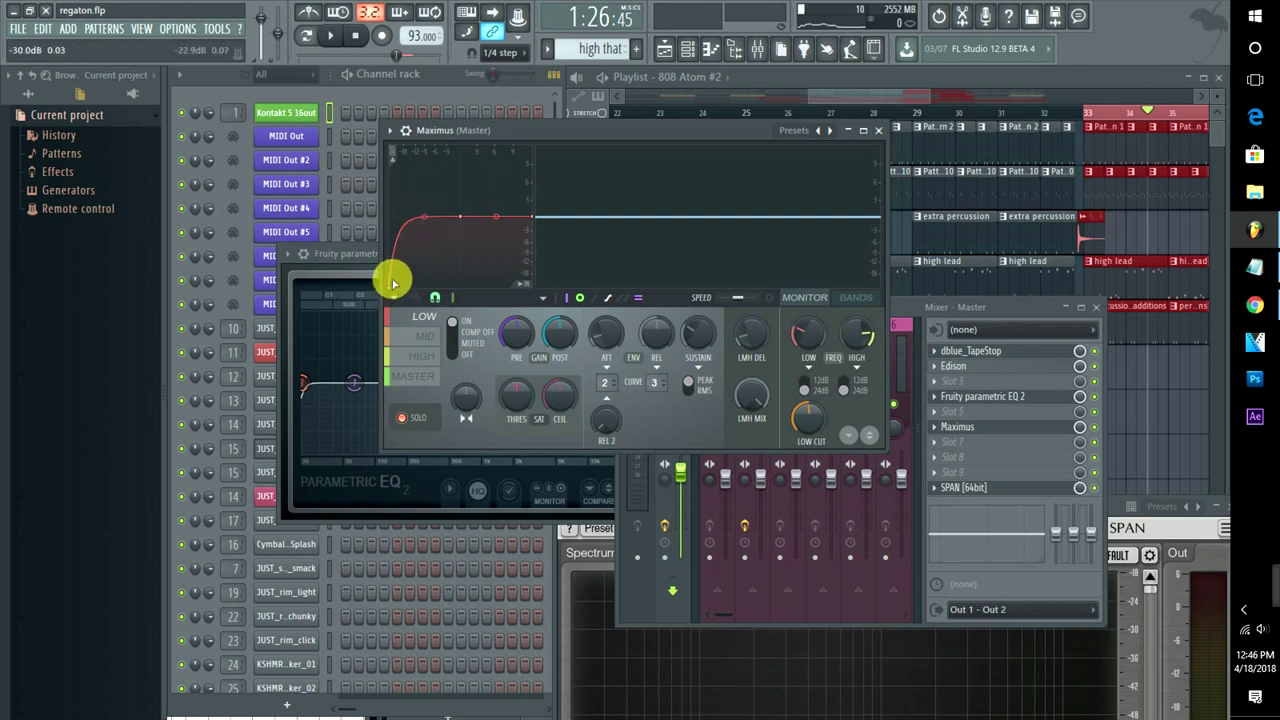
pyautogui.moveTo(393, 283); pyautogui.dragTo(405, 230)
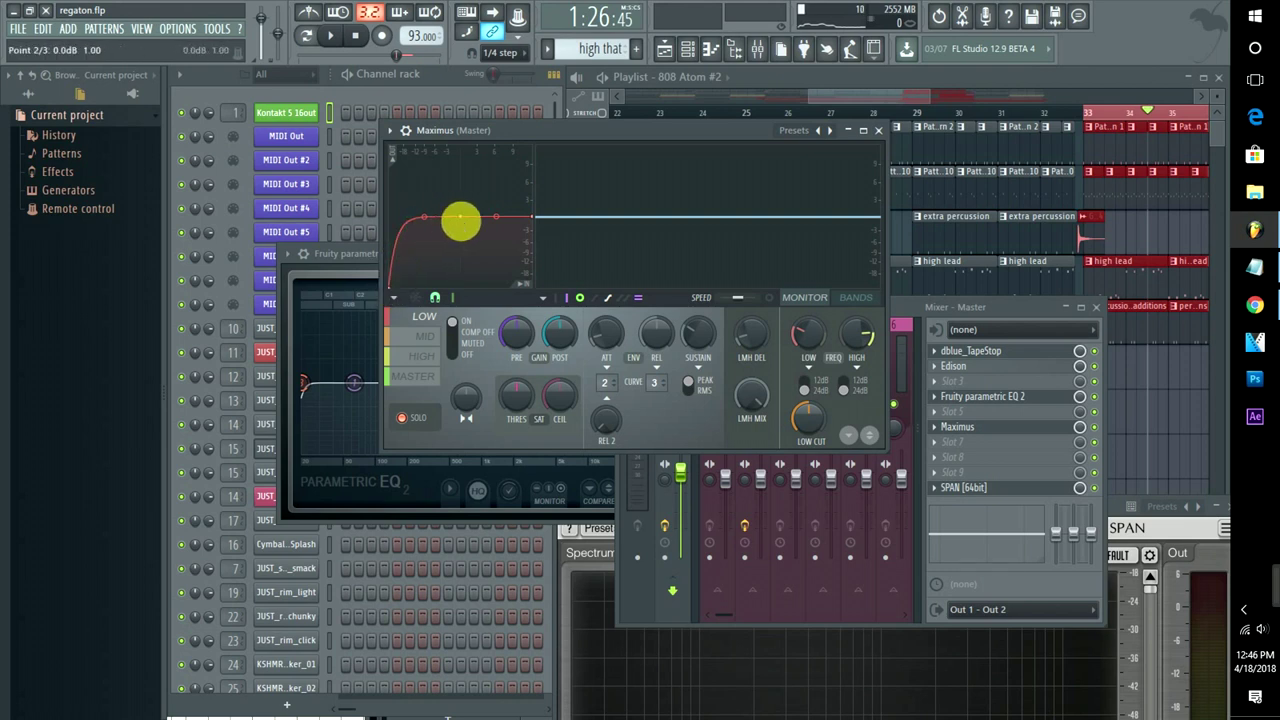
pyautogui.moveTo(424, 220); pyautogui.dragTo(424, 226)
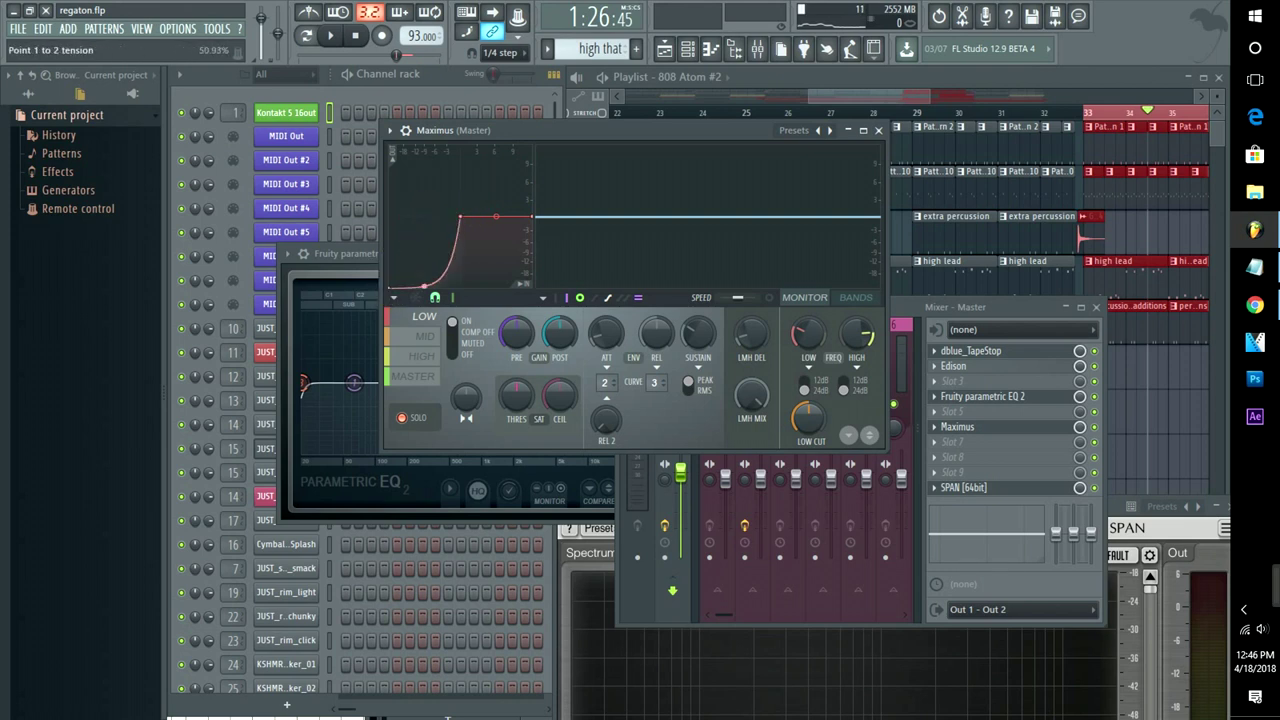
pyautogui.moveTo(424, 286); pyautogui.dragTo(424, 288)
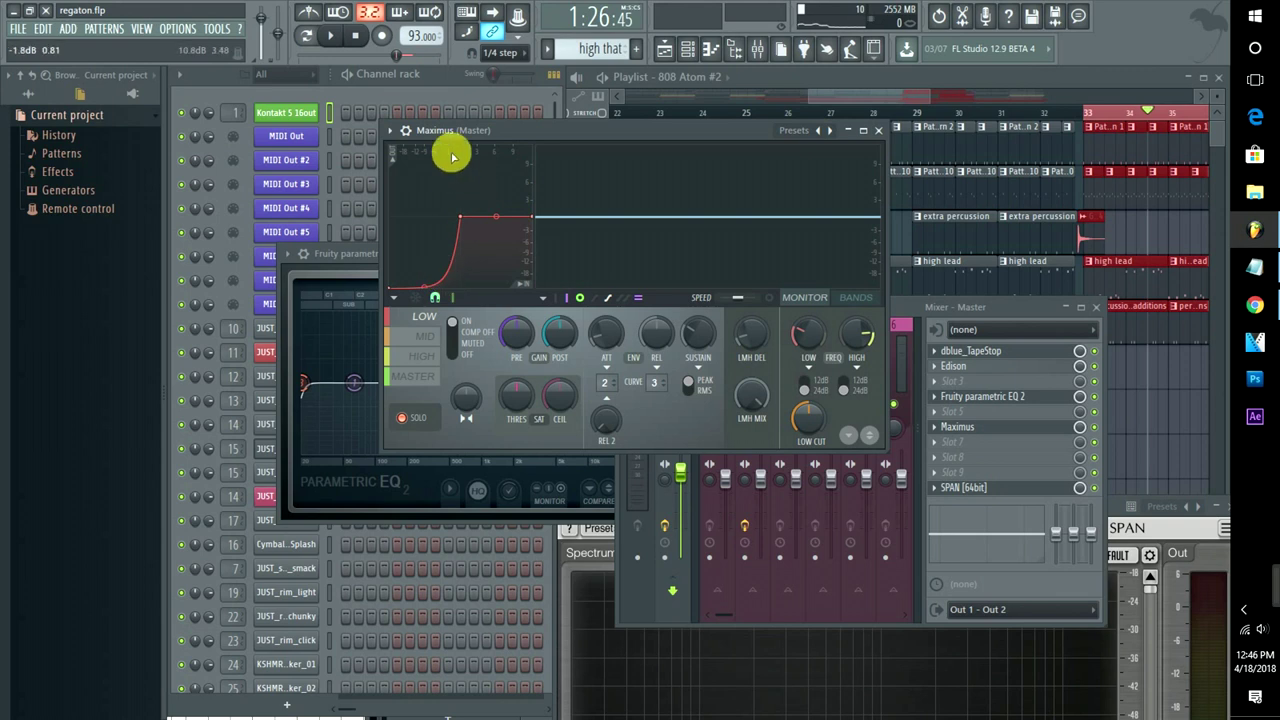
pyautogui.moveTo(434, 277); pyautogui.dragTo(428, 280)
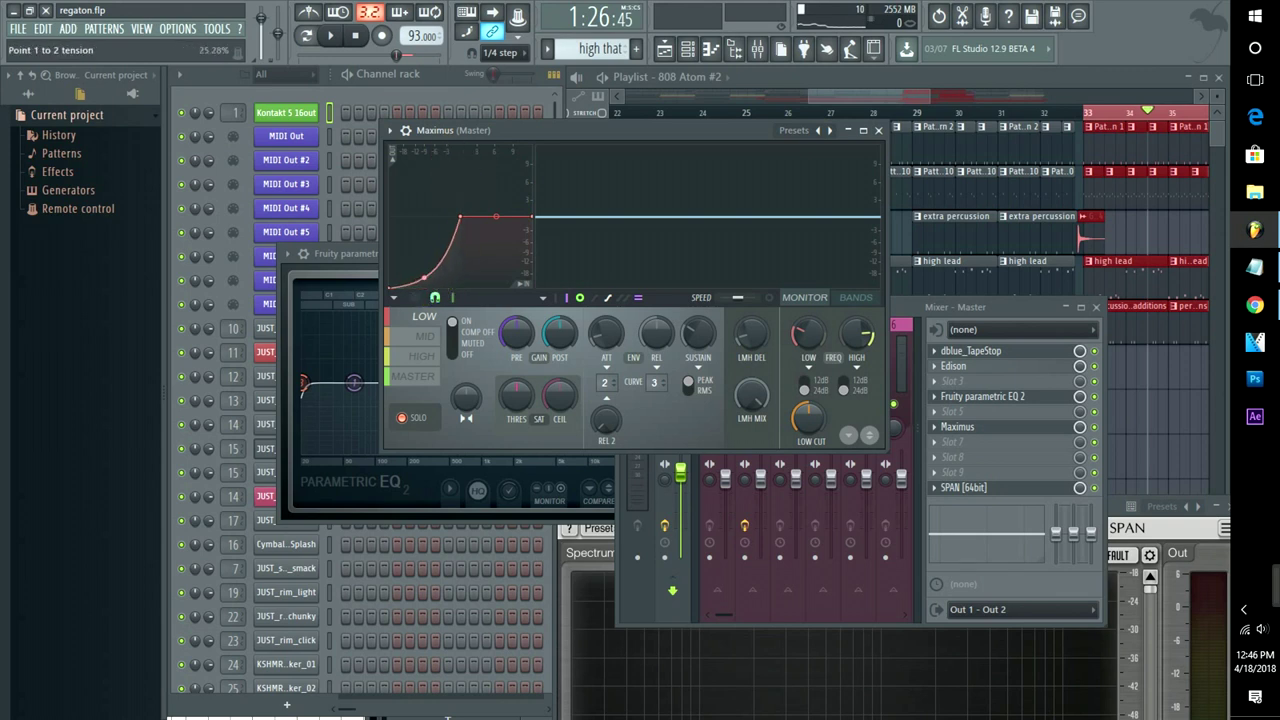
# Add an extra point at about -4.7 dB on the low band's compression curve and delete it again
pyautogui.moveTo(443, 243)
pyautogui.mouseDown()
pyautogui.moveTo(443, 262)
pyautogui.moveTo(420, 243)
pyautogui.moveTo(447, 193)
pyautogui.moveTo(447, 247)
pyautogui.mouseUp()
pyautogui.rightClick(446, 247)
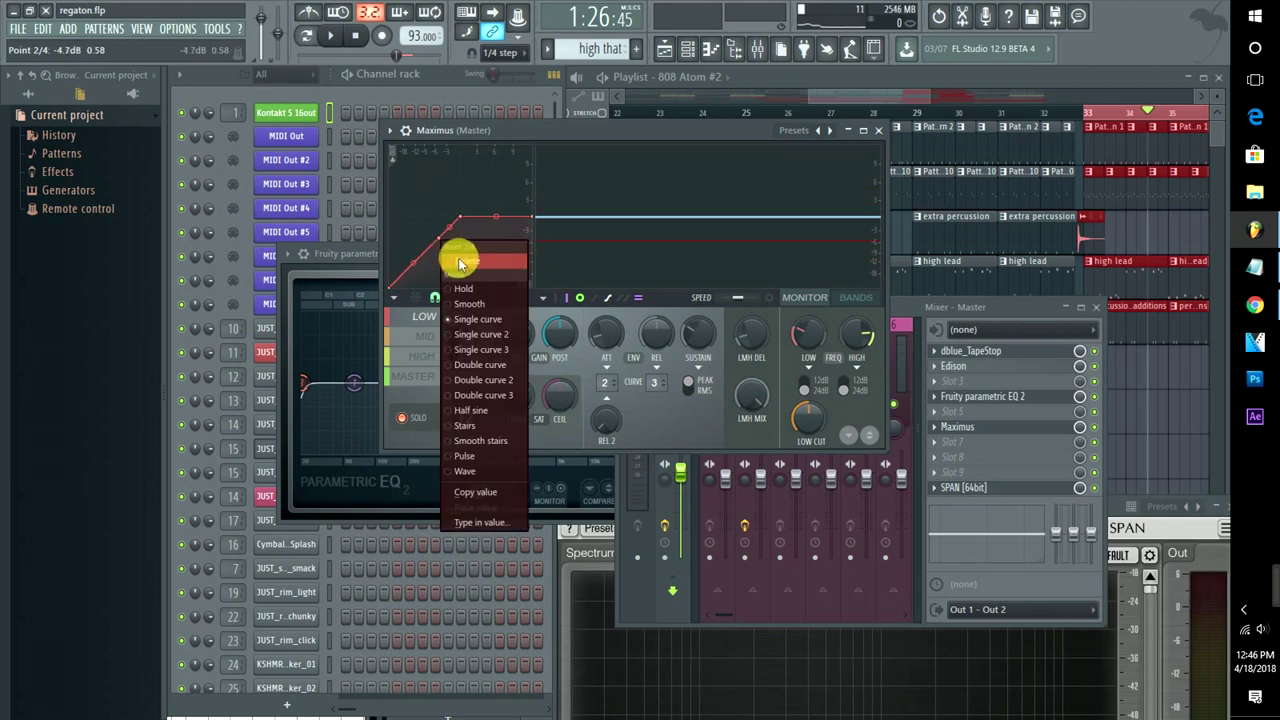
pyautogui.click(458, 258)
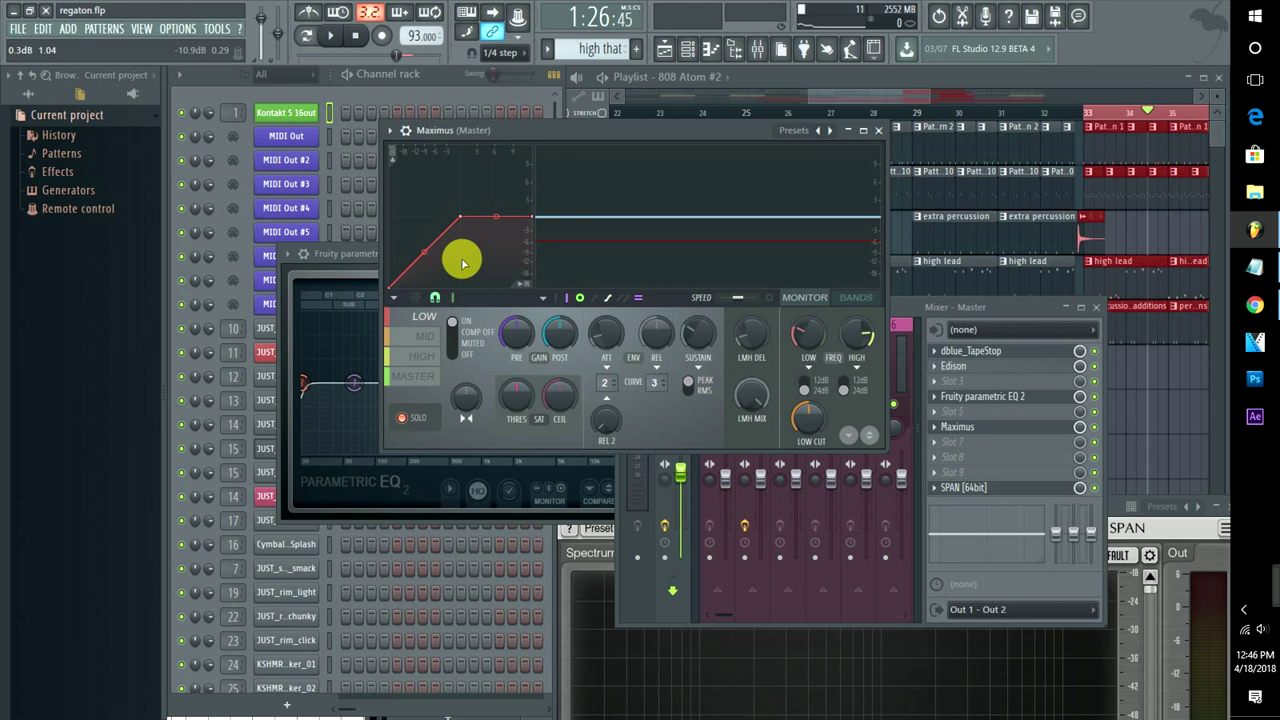
# Play the song with the low band soloed and raise that band's pre gain to about 6 dB
pyautogui.press('space')
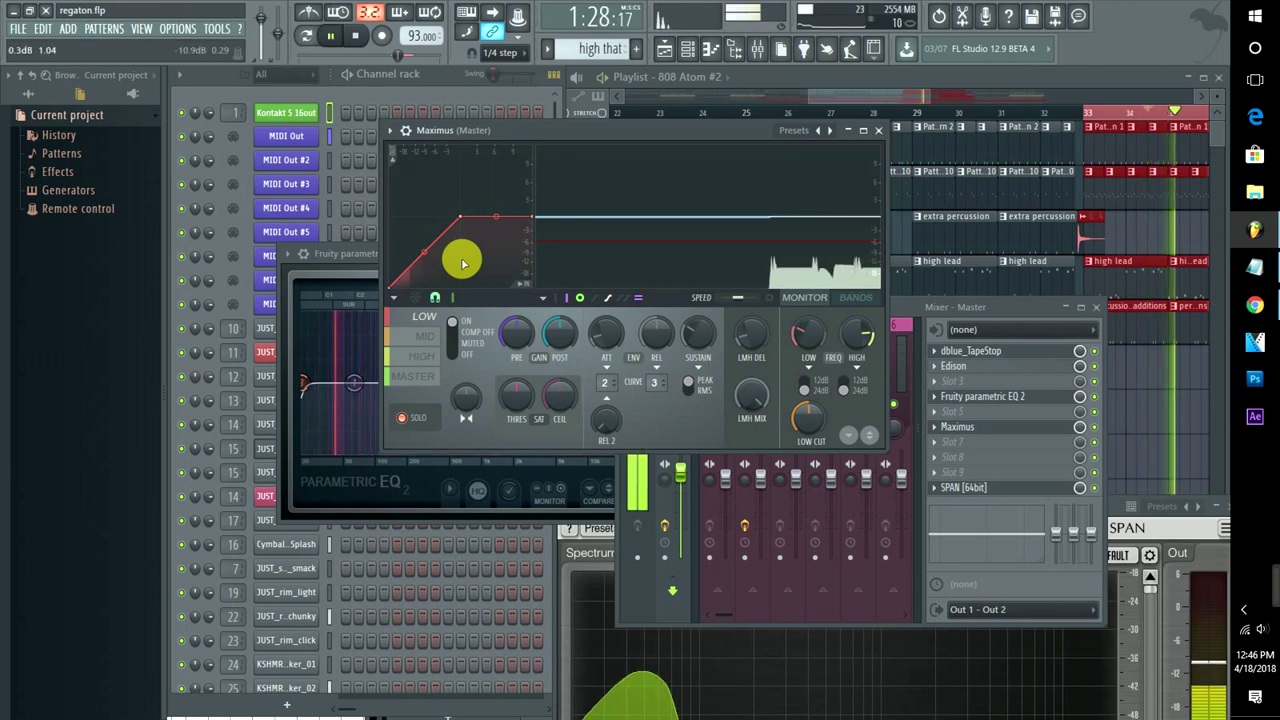
pyautogui.press('space')
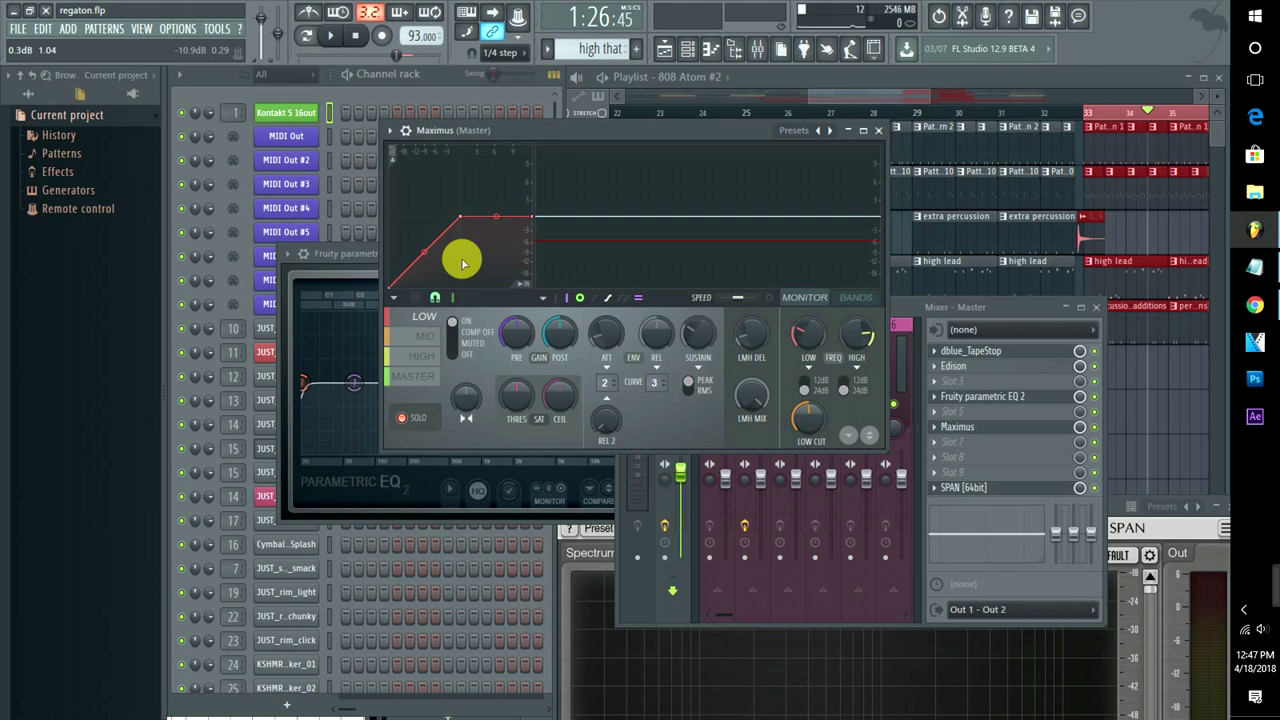
pyautogui.press('space')
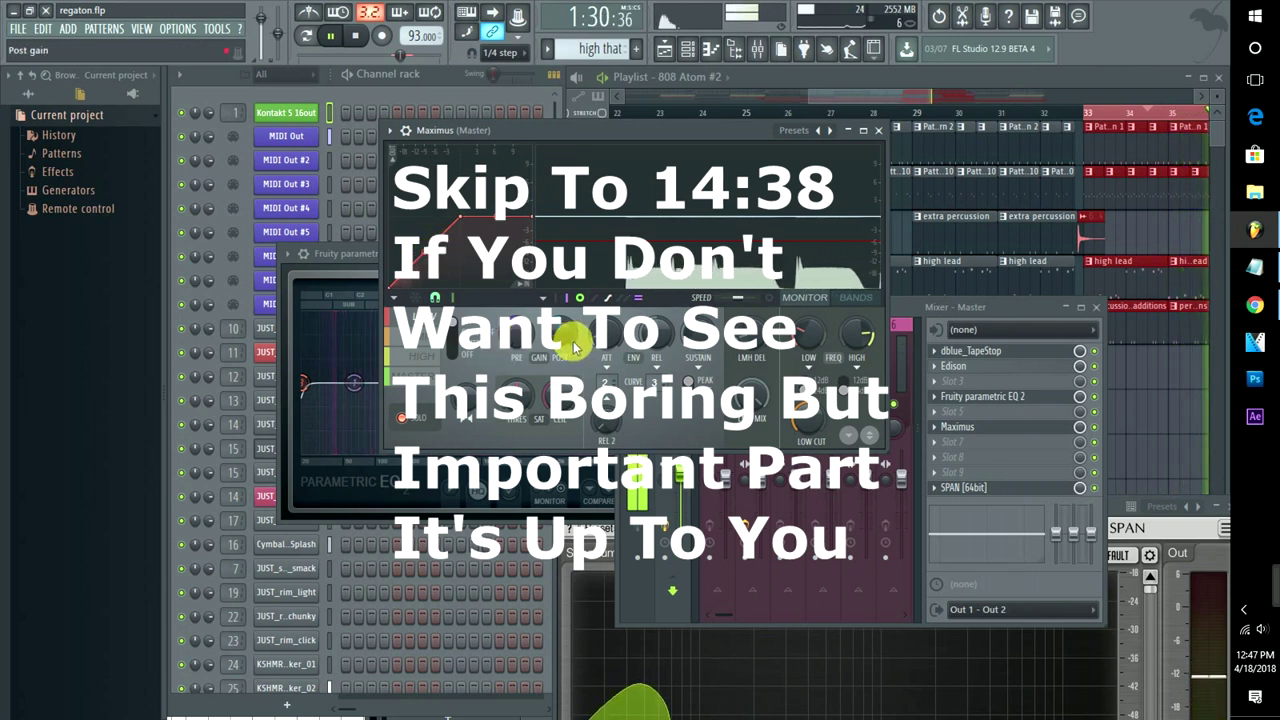
pyautogui.moveTo(568, 340); pyautogui.dragTo(522, 297)
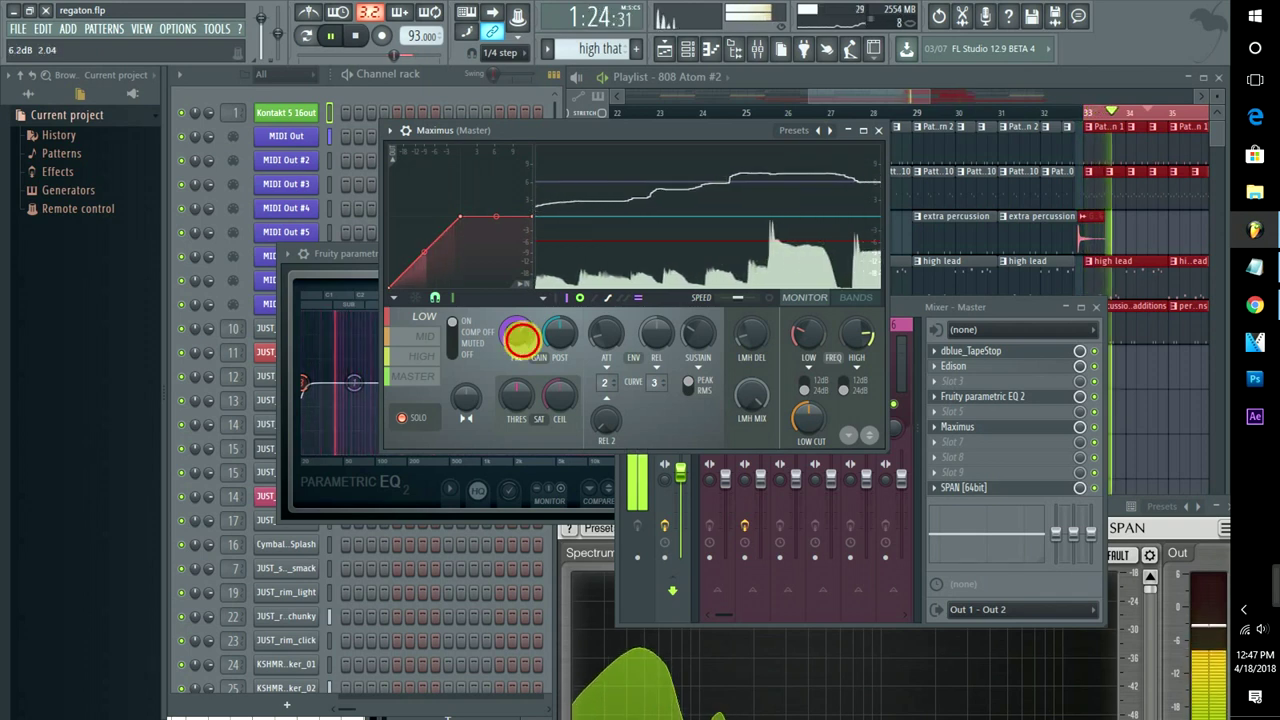
# Check the low band's level in the monitor display and set its stereo separation to about 46% merged
pyautogui.click(812, 299)
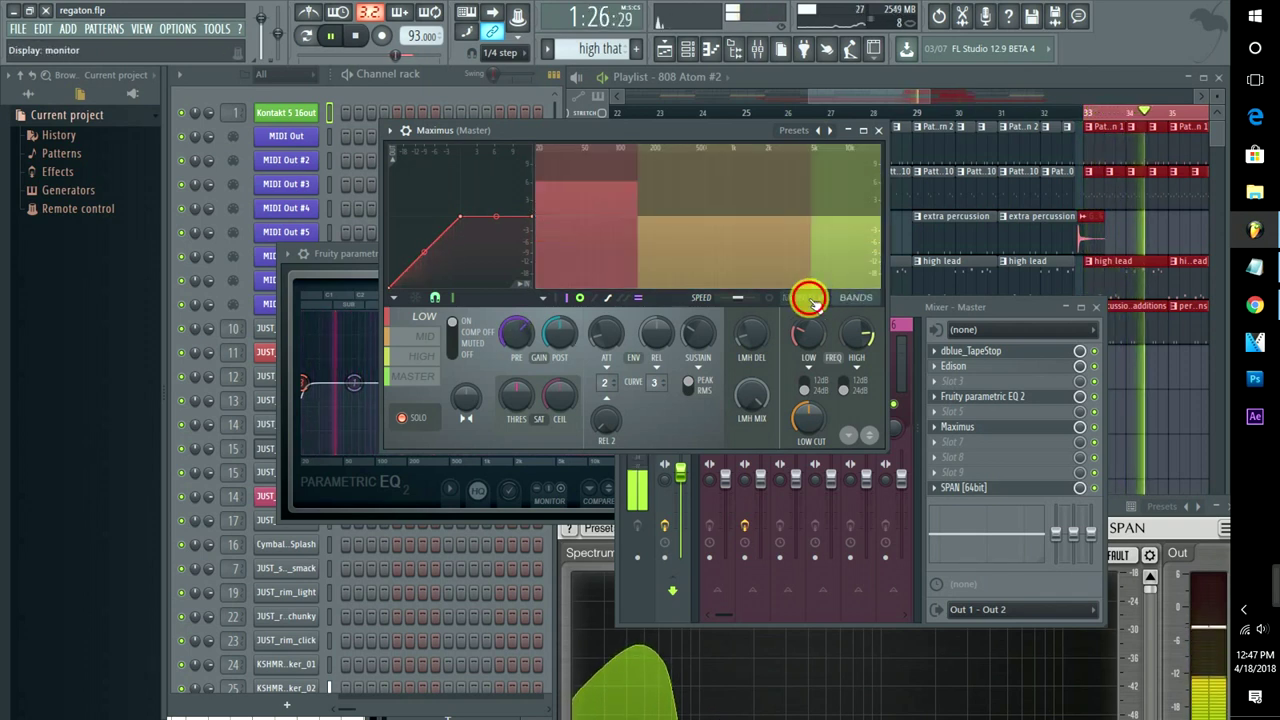
pyautogui.click(810, 298)
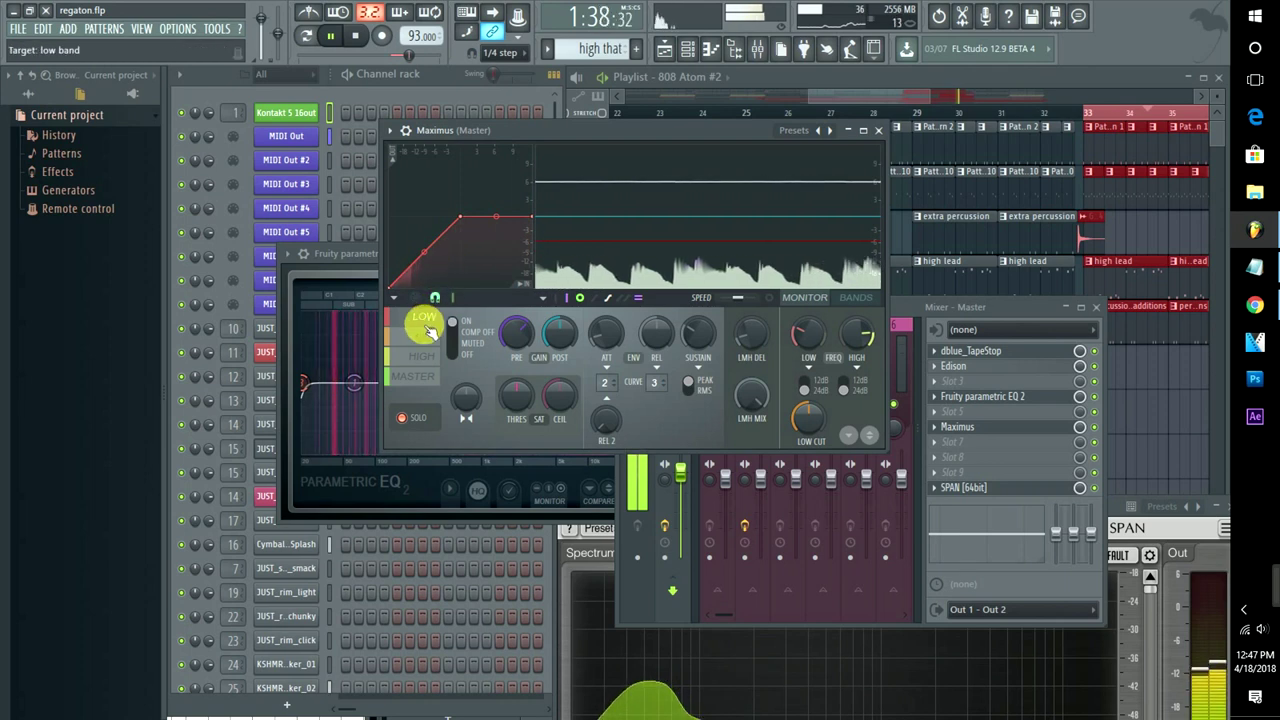
pyautogui.moveTo(469, 397); pyautogui.dragTo(469, 352)
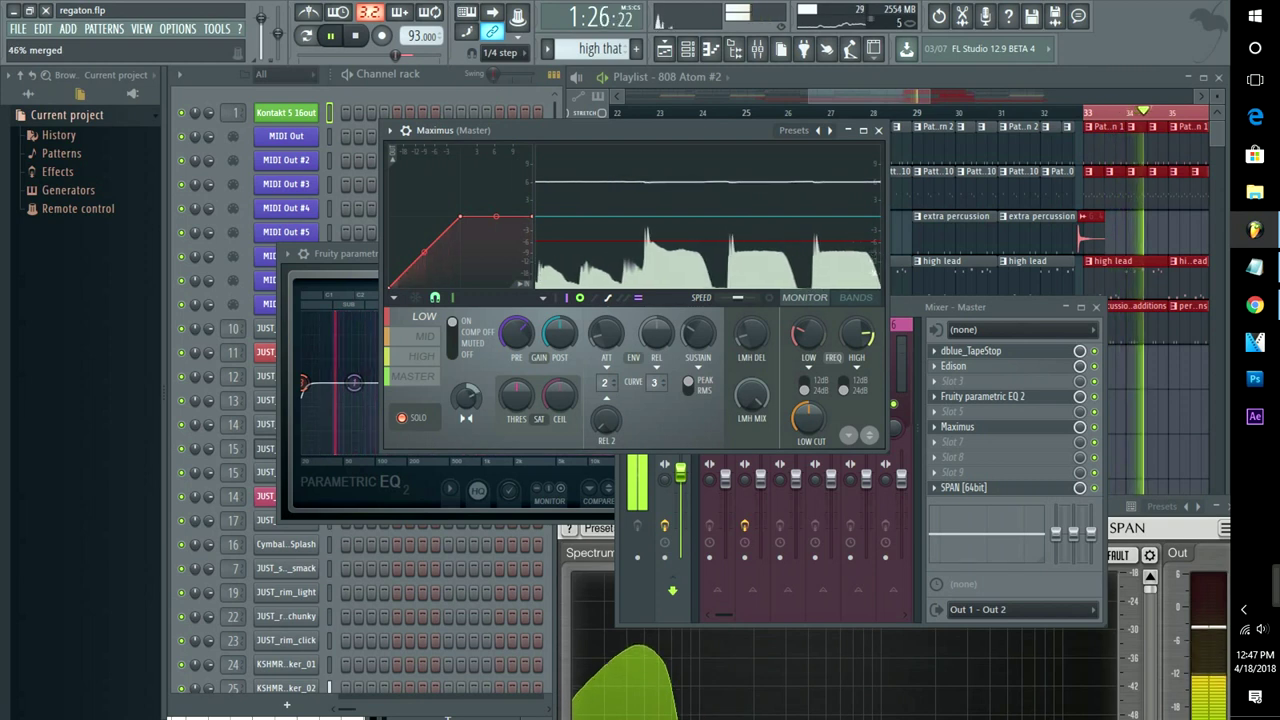
# Bend the mid band's compression curve upward and raise the band's pre gain to about 4.7 dB
pyautogui.click(421, 342)
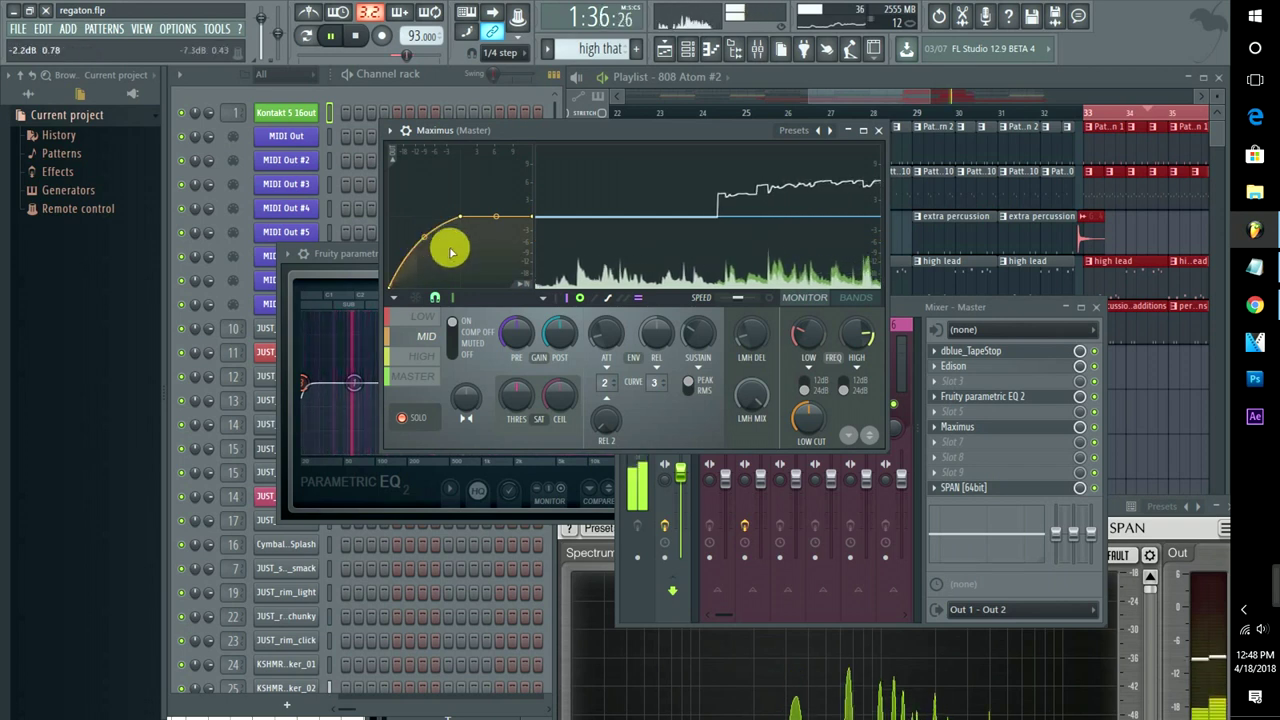
pyautogui.moveTo(517, 335); pyautogui.dragTo(517, 306)
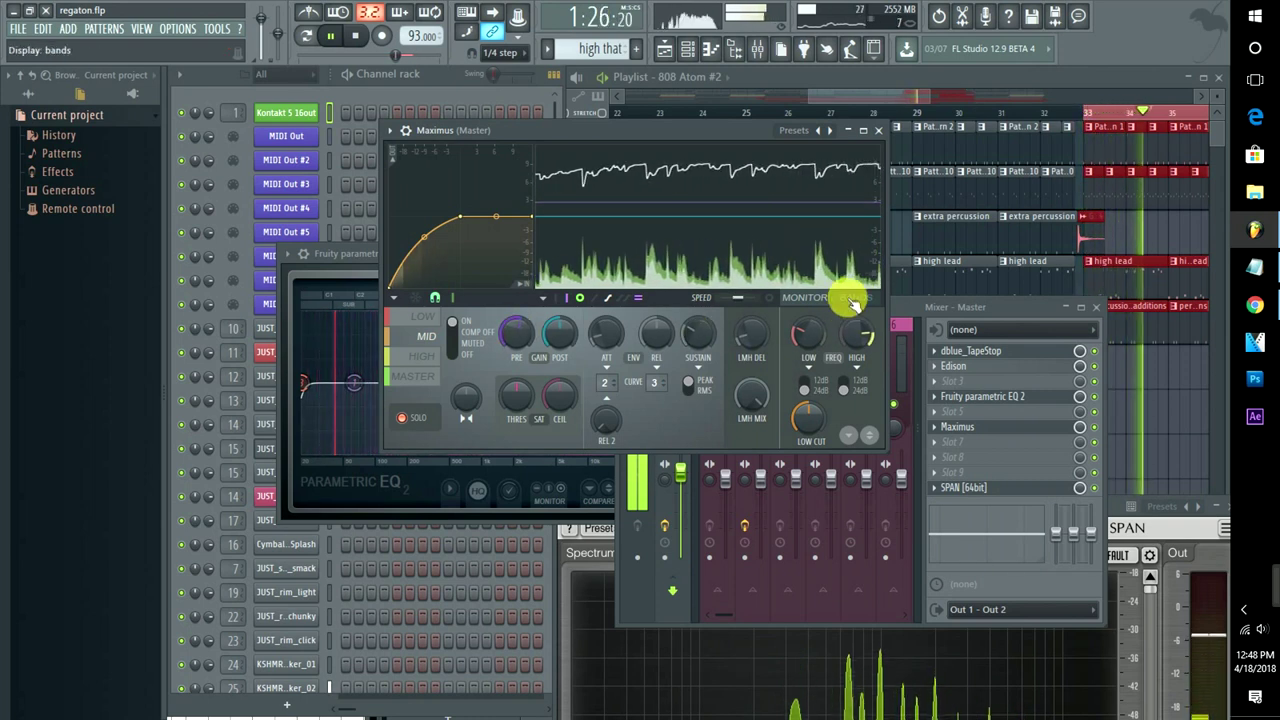
pyautogui.click(850, 297)
pyautogui.click(818, 300)
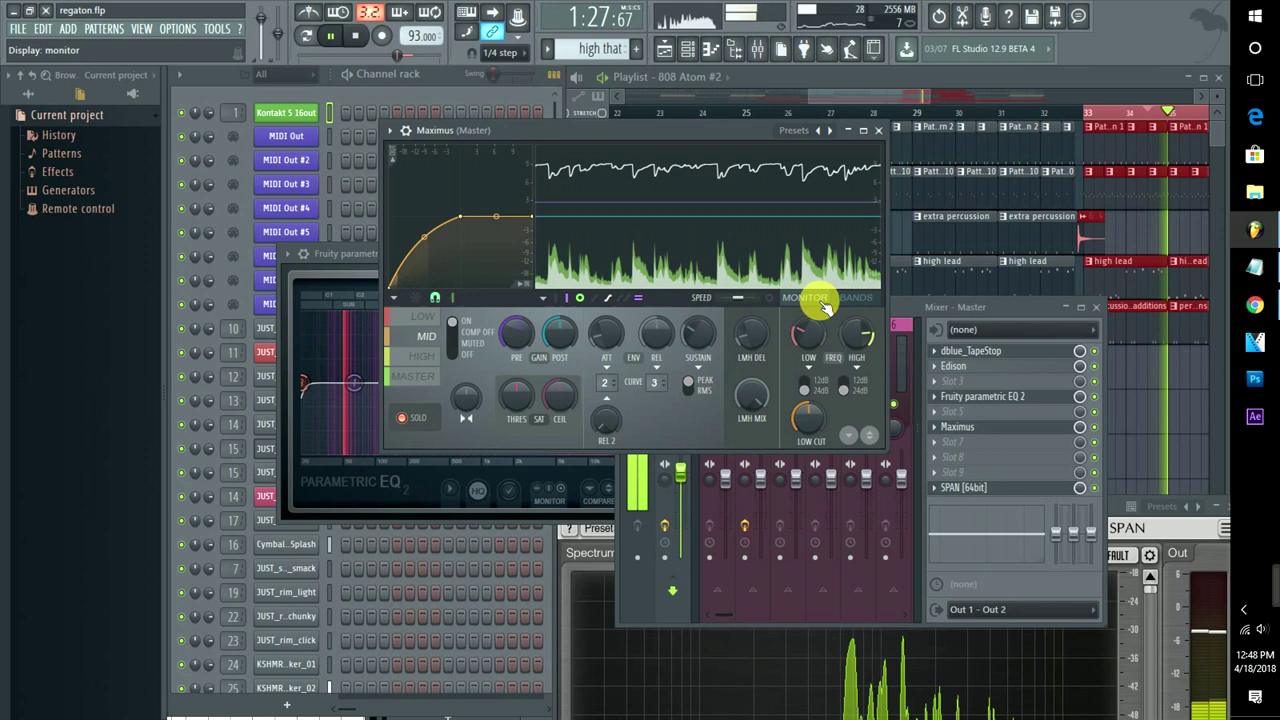
pyautogui.click(405, 317)
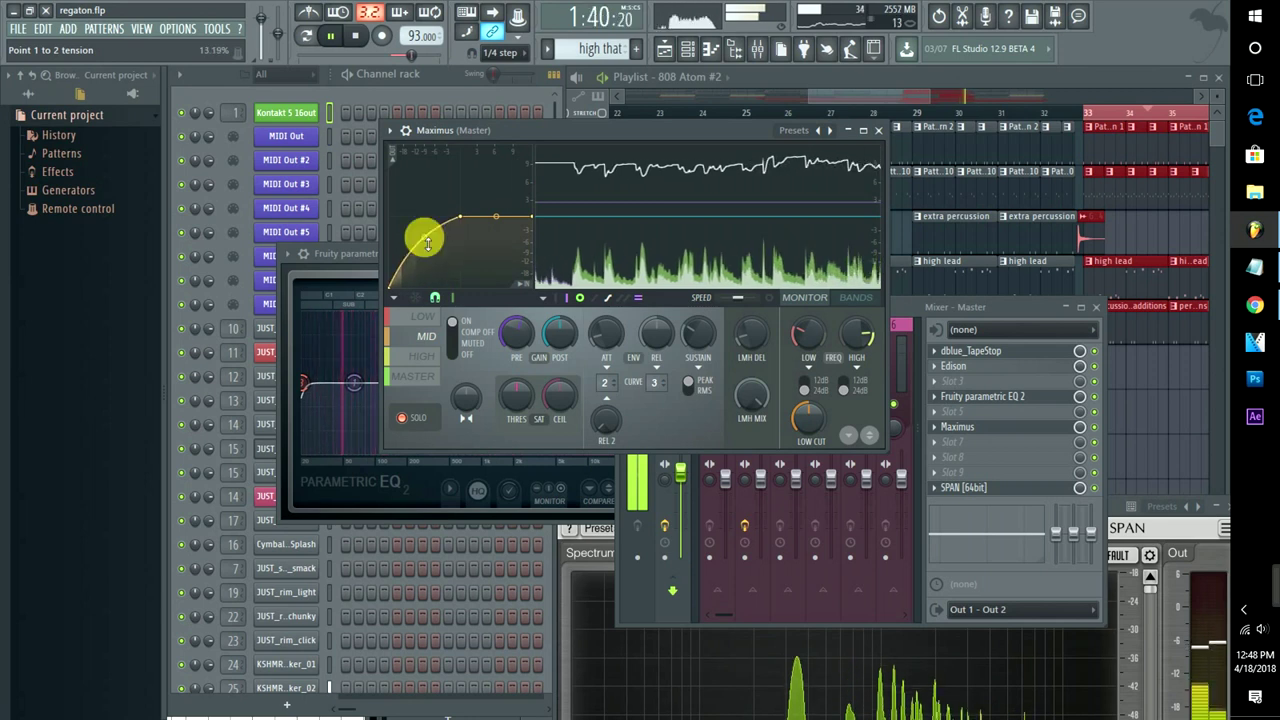
pyautogui.moveTo(519, 333); pyautogui.dragTo(519, 314)
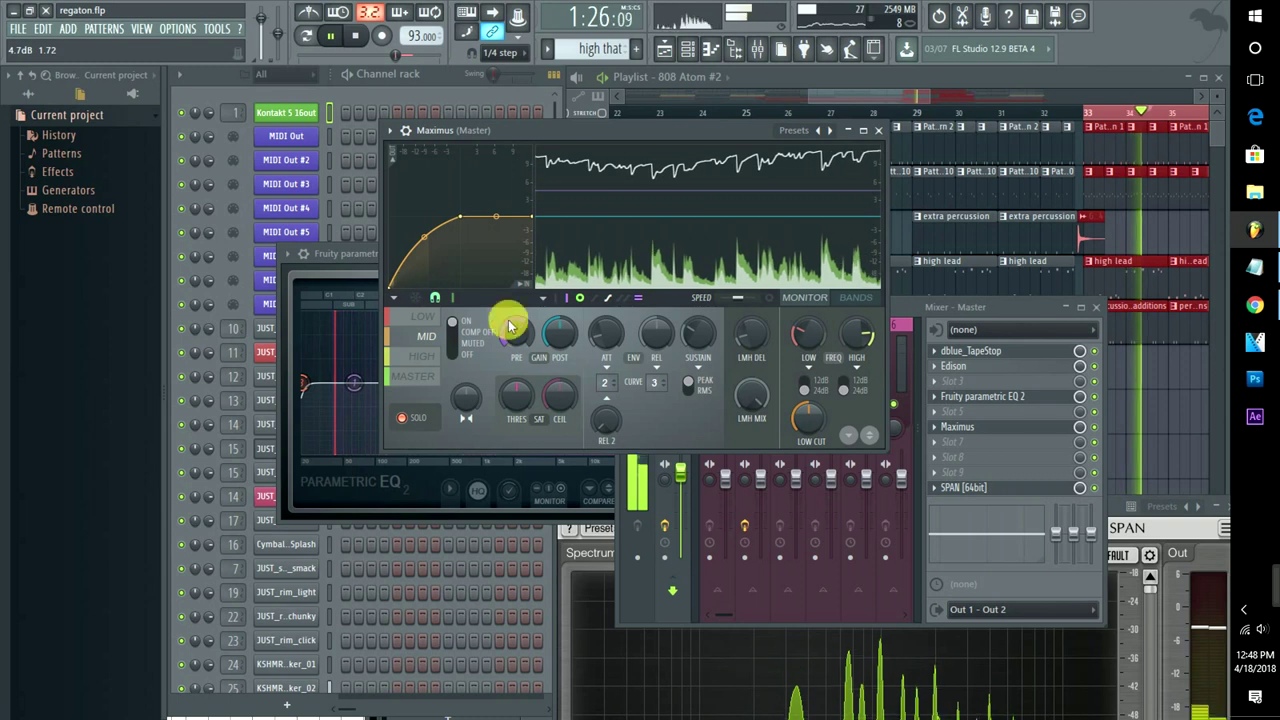
# Add a point to the rising part of the mid band's compression curve, straighten the segment below it, and shift the point toward lower levels
pyautogui.moveTo(425, 238); pyautogui.dragTo(425, 248)
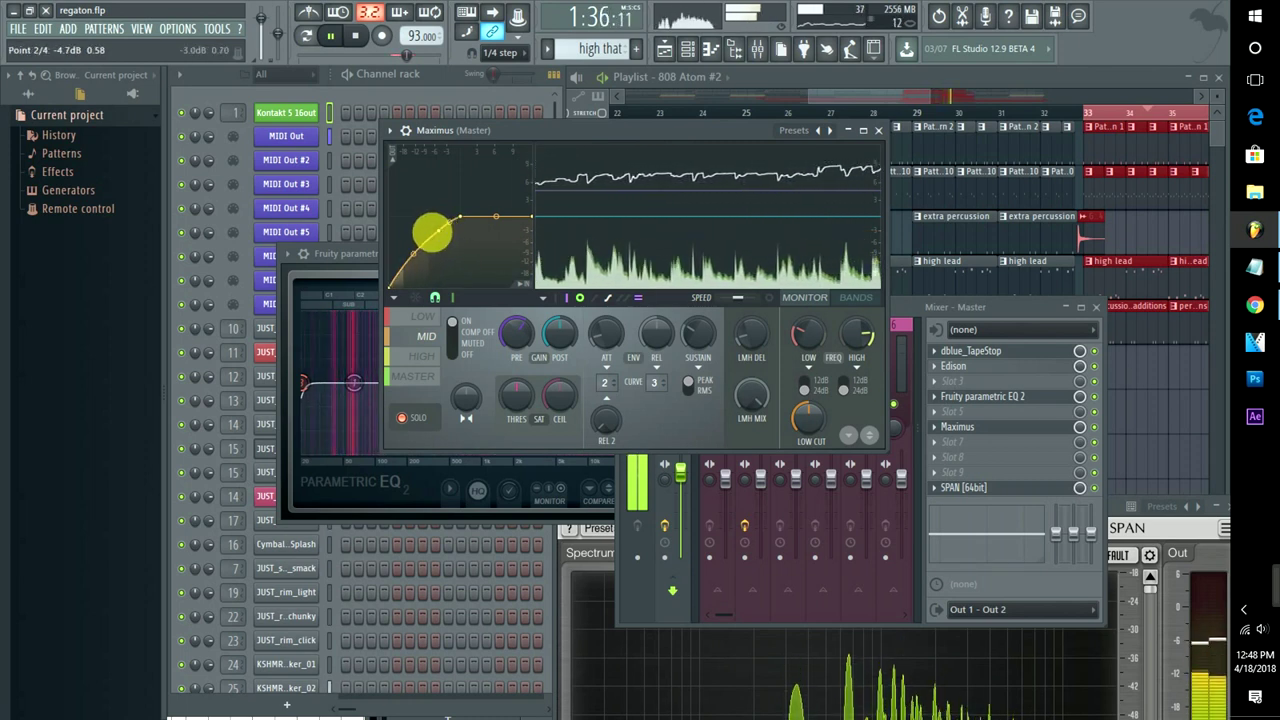
pyautogui.moveTo(413, 258); pyautogui.dragTo(441, 238)
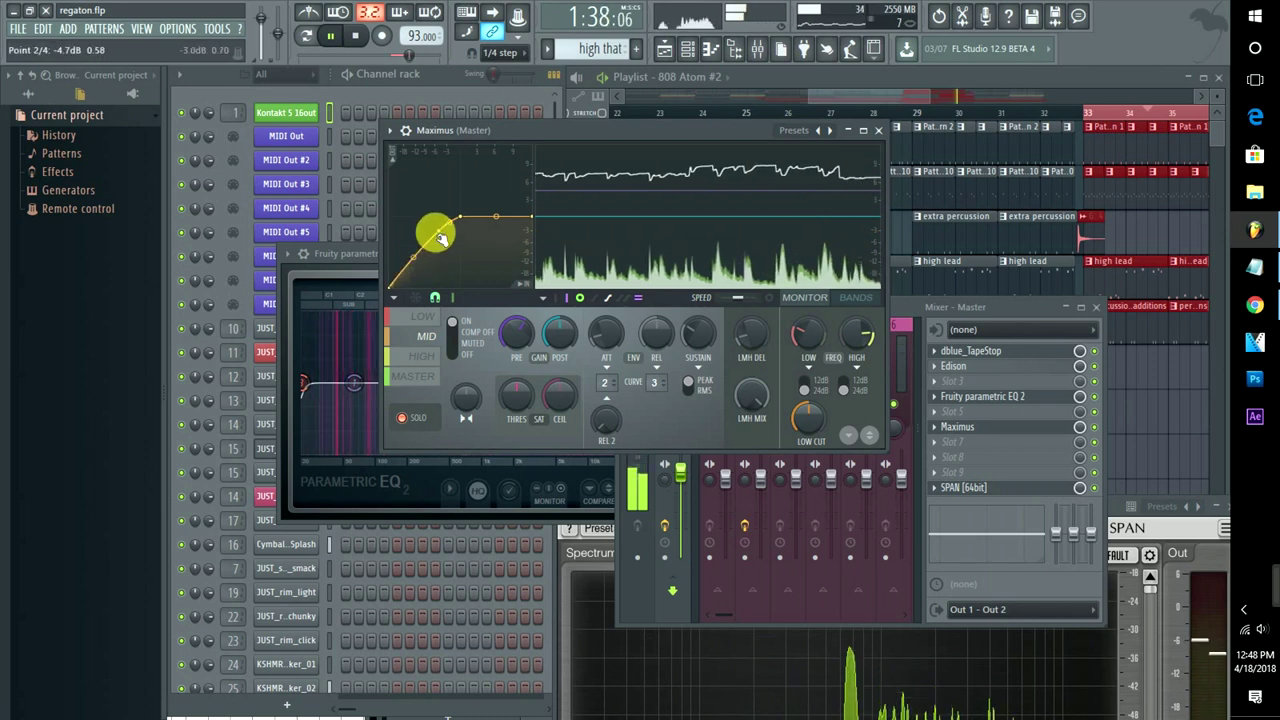
pyautogui.rightClick(436, 232)
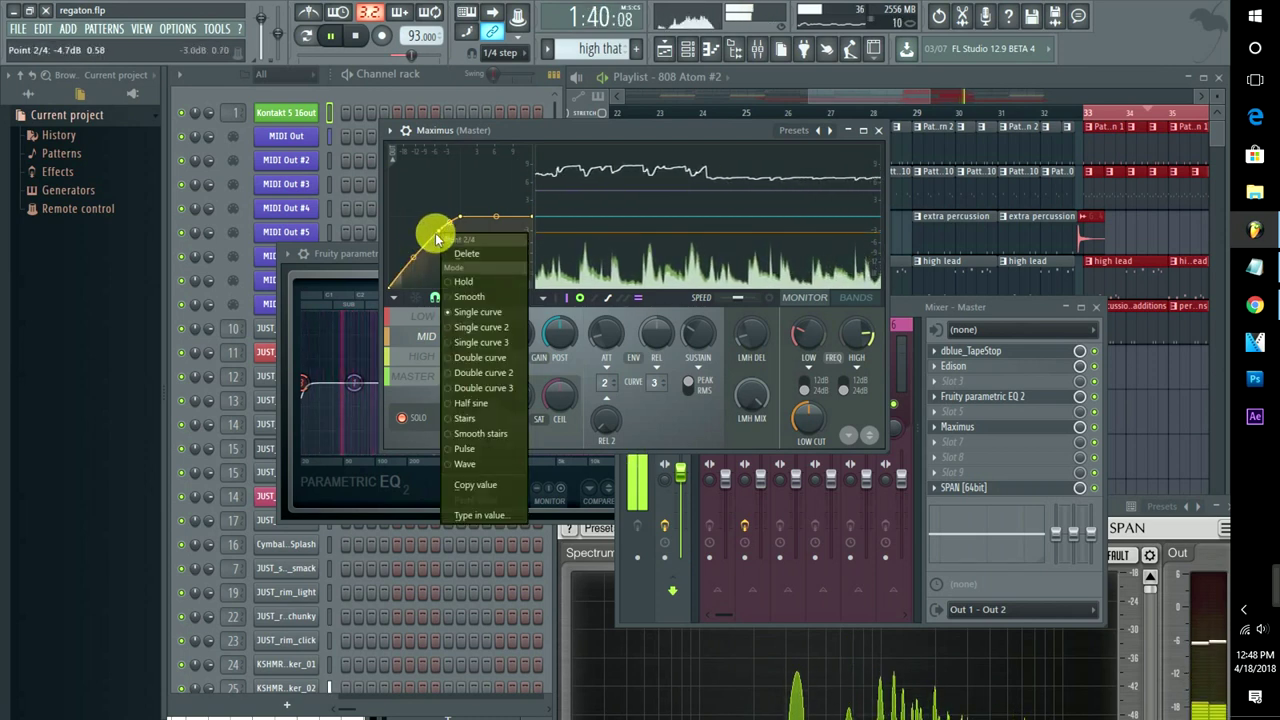
pyautogui.click(435, 233)
pyautogui.moveTo(441, 237); pyautogui.dragTo(420, 255)
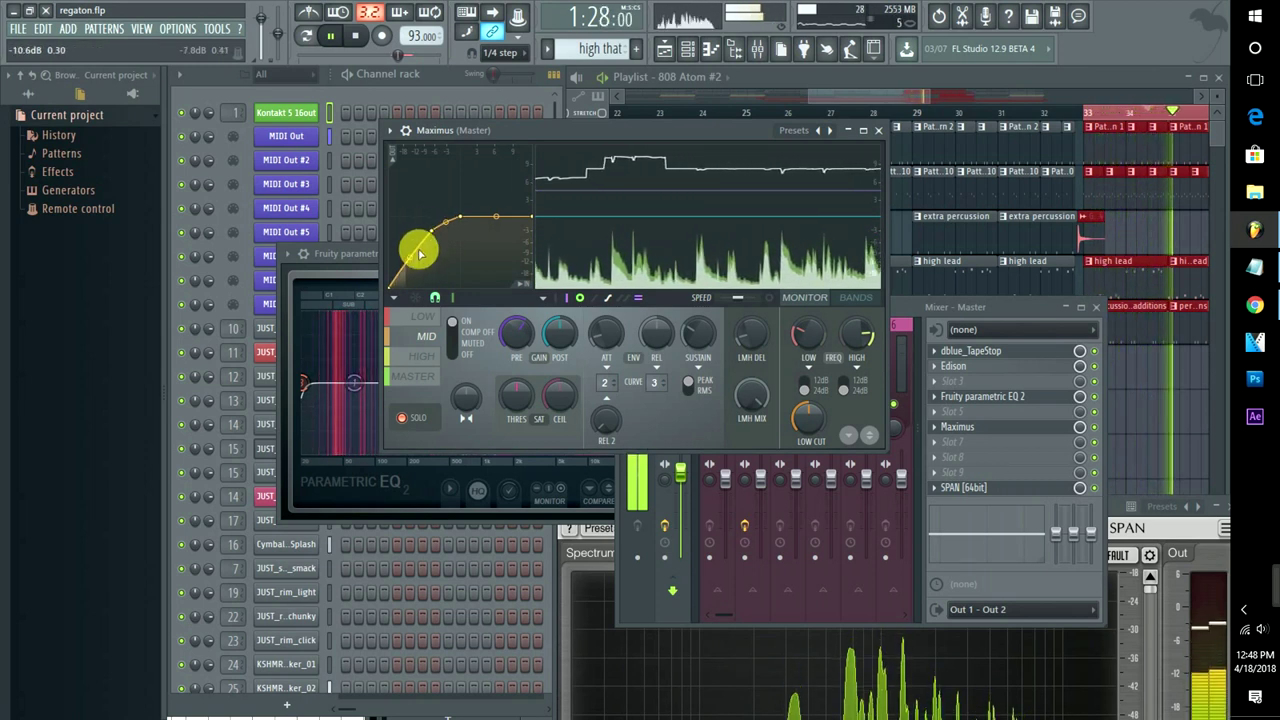
# Compare the mid band with the low band and readjust the lowest segment of the mid band's compression curve
pyautogui.click(420, 334)
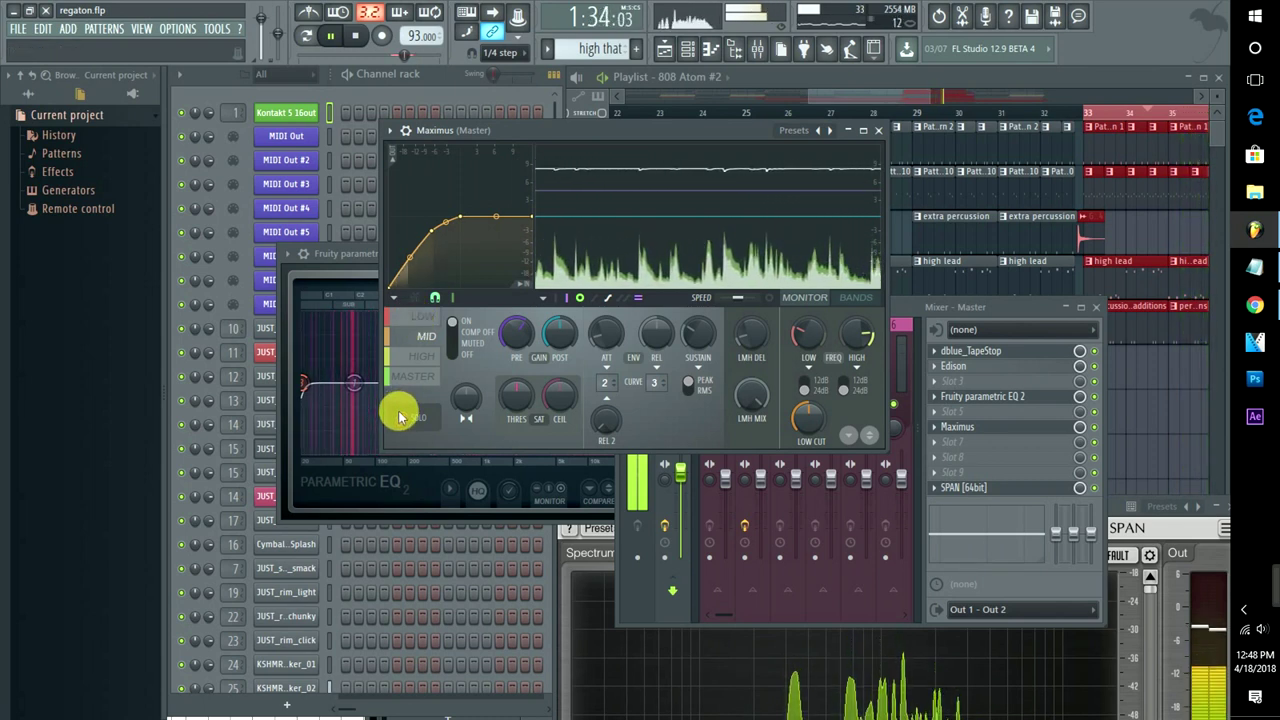
pyautogui.click(420, 317)
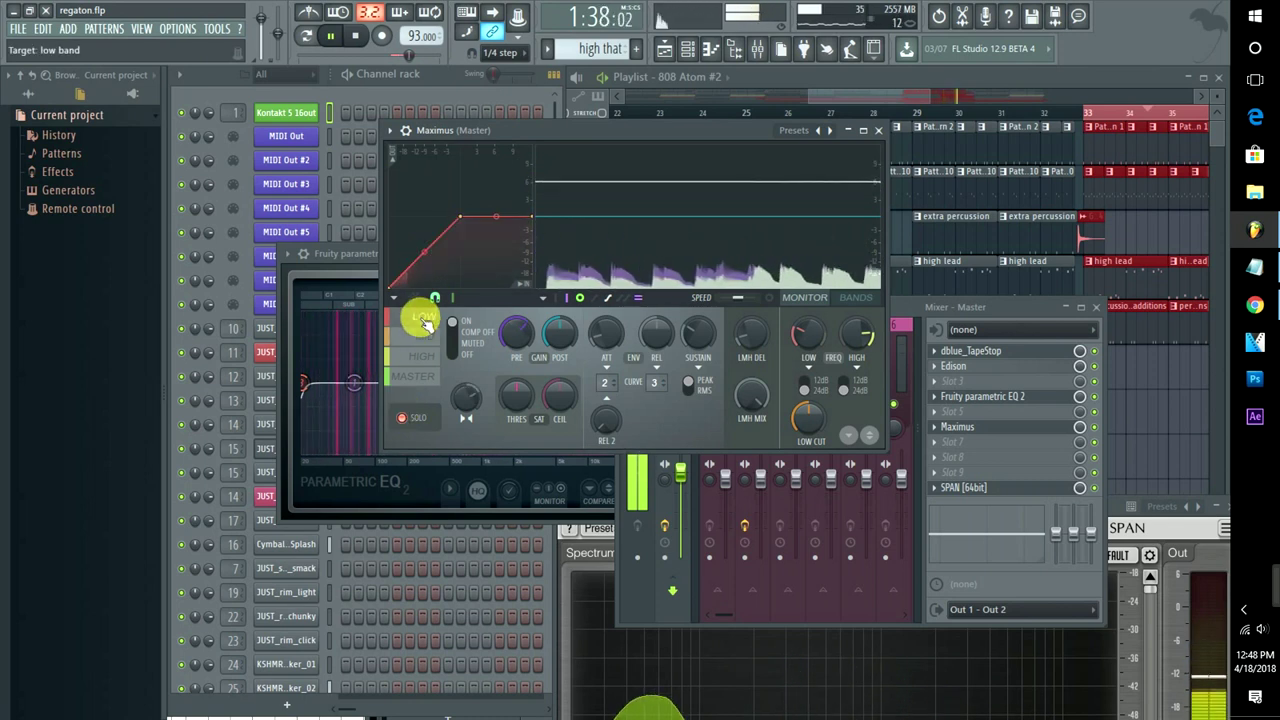
pyautogui.click(424, 336)
pyautogui.moveTo(420, 289); pyautogui.dragTo(415, 258)
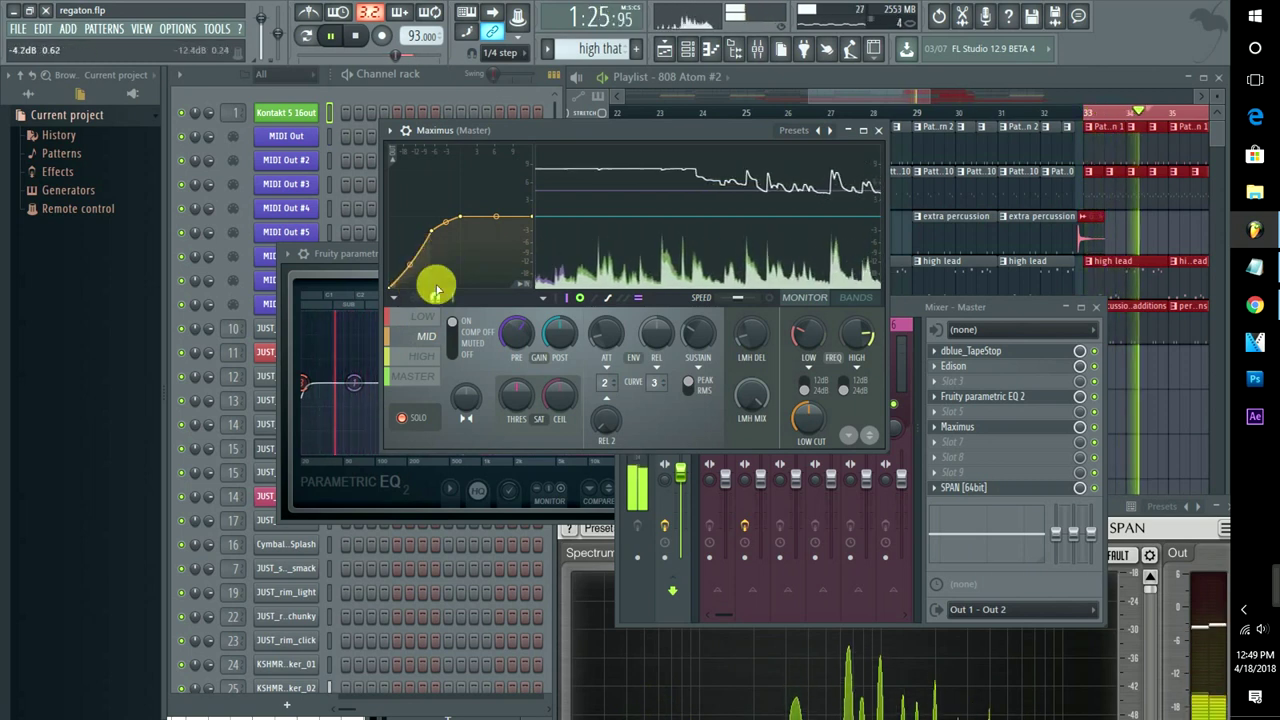
# Raise the high band's pre gain, add a point near the foot of its compression curve, and bend the rising segment upward
pyautogui.click(422, 357)
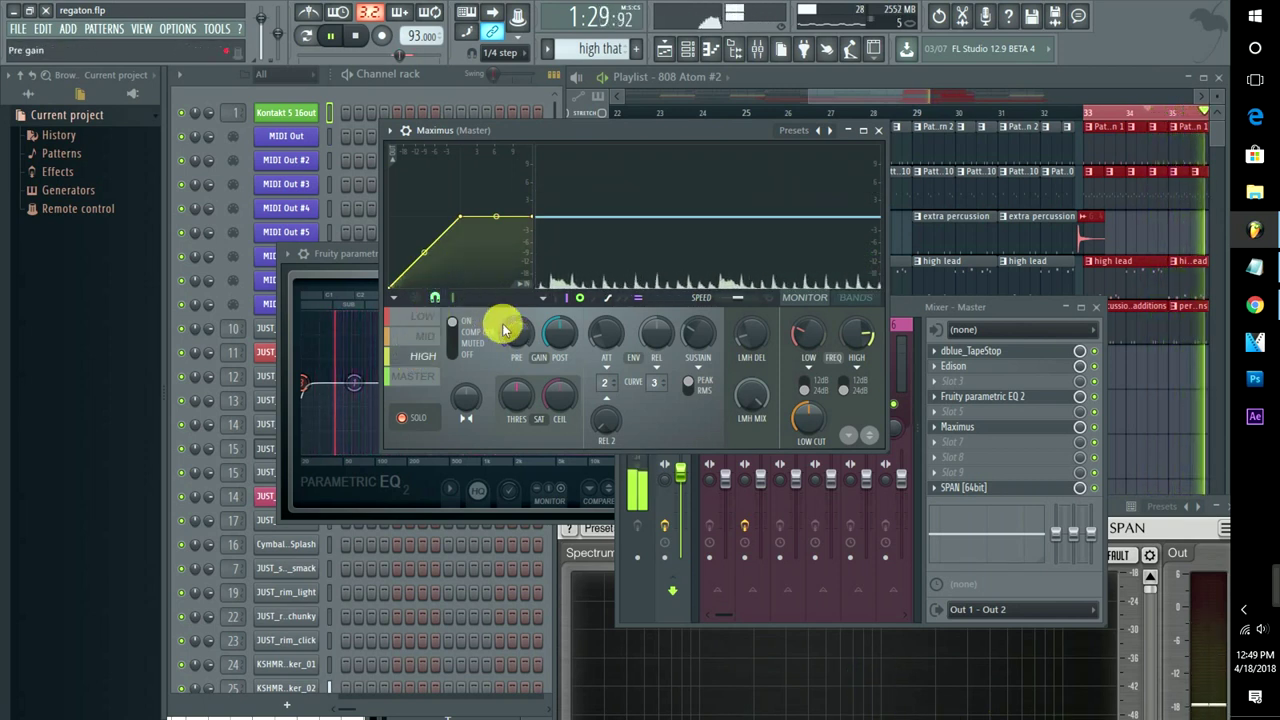
pyautogui.moveTo(507, 328); pyautogui.dragTo(507, 300)
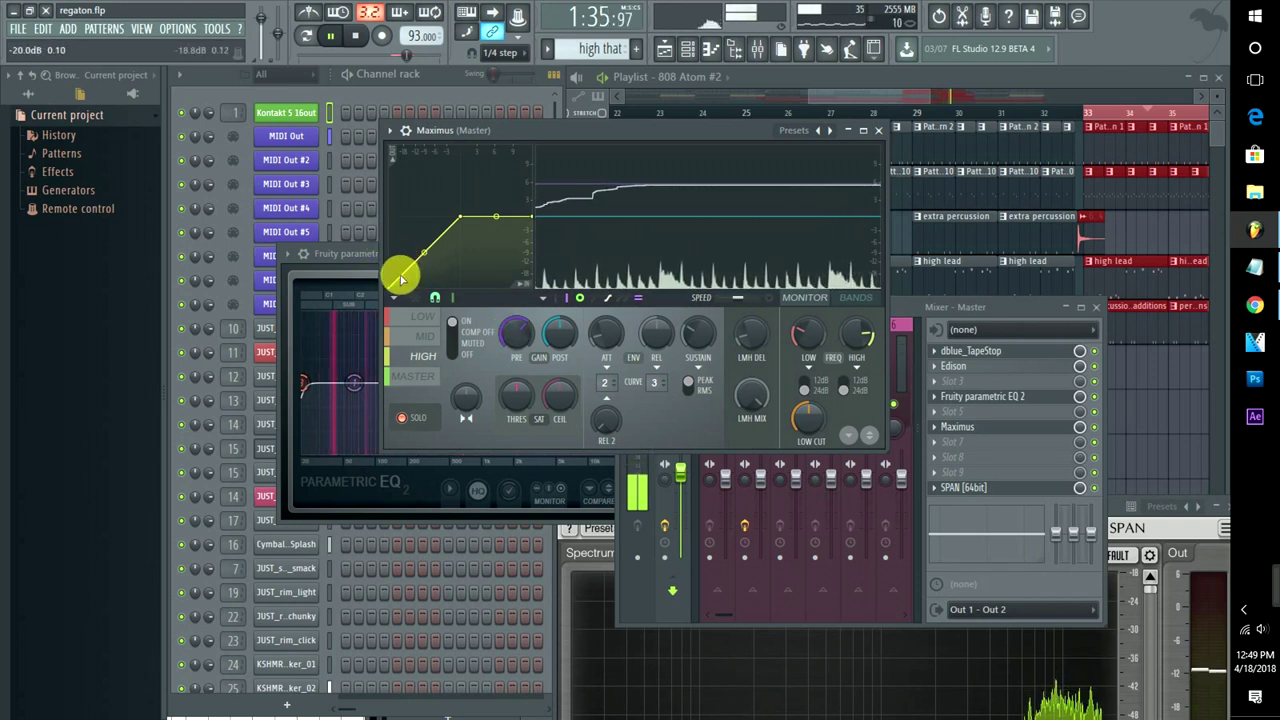
pyautogui.moveTo(405, 285); pyautogui.dragTo(447, 283)
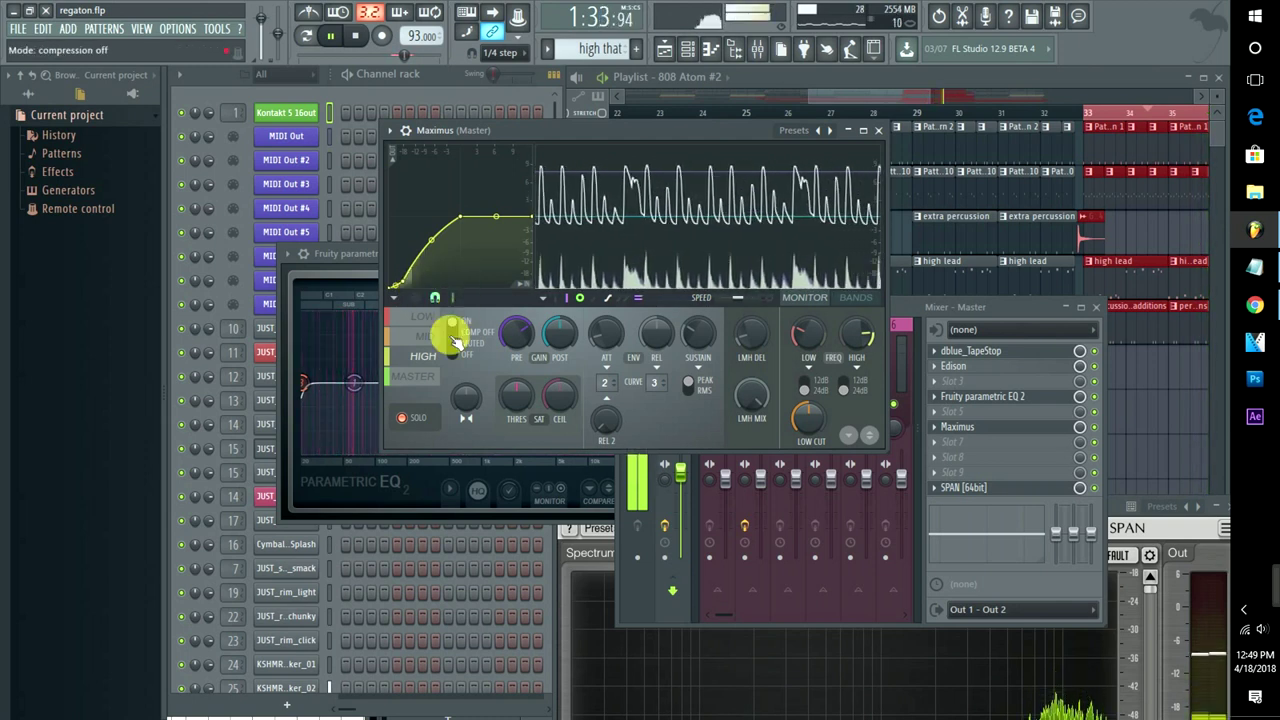
# Compare the mid, low and master bands, and raise the low band's pre gain
pyautogui.click(423, 339)
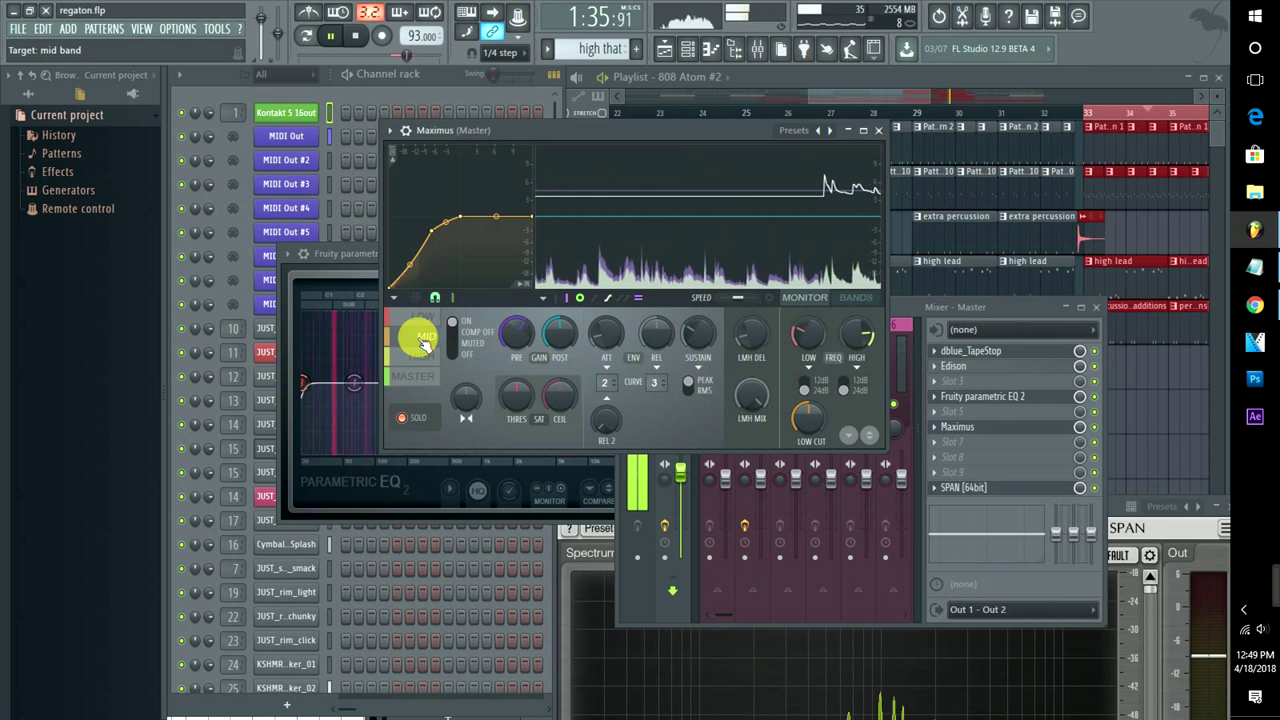
pyautogui.click(425, 318)
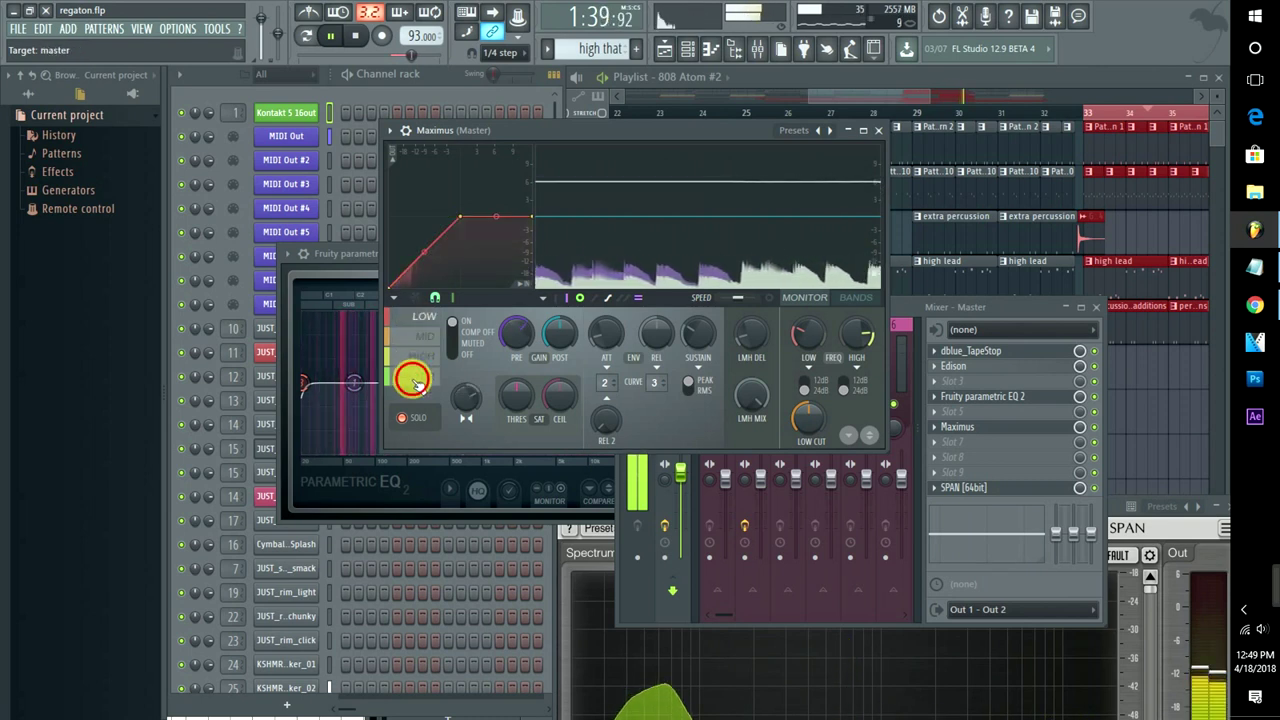
pyautogui.click(414, 378)
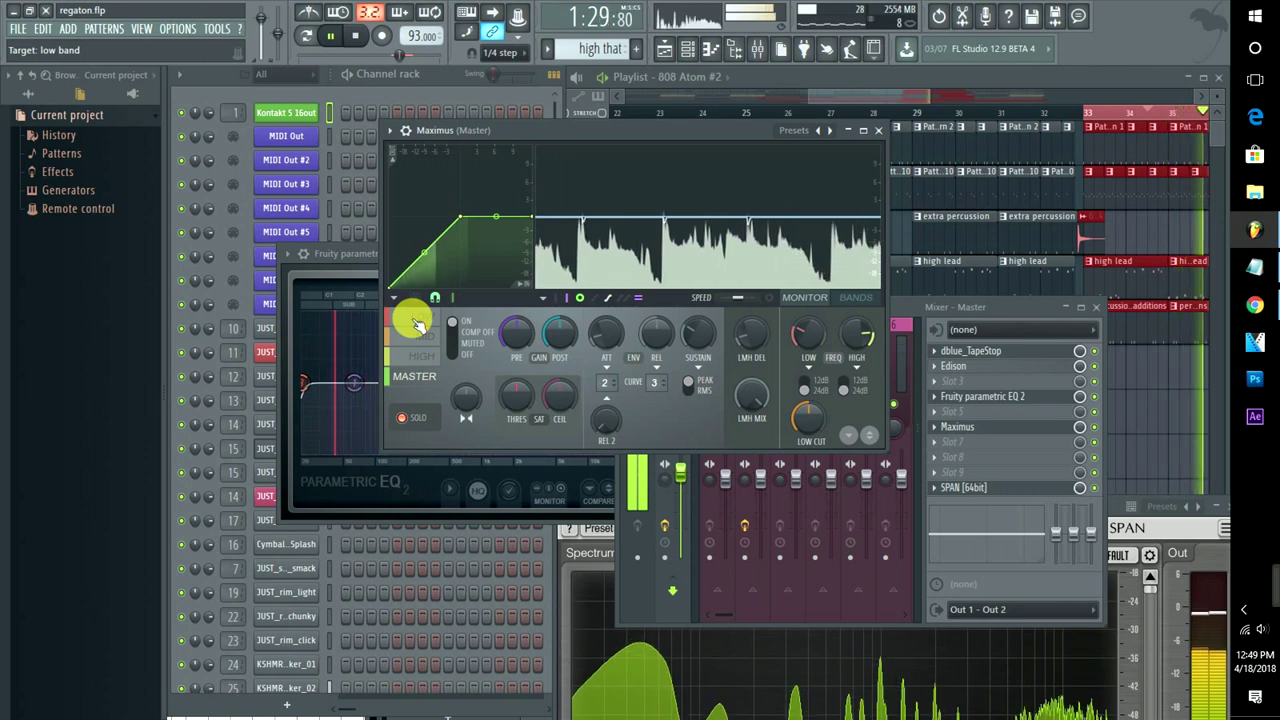
pyautogui.click(418, 325)
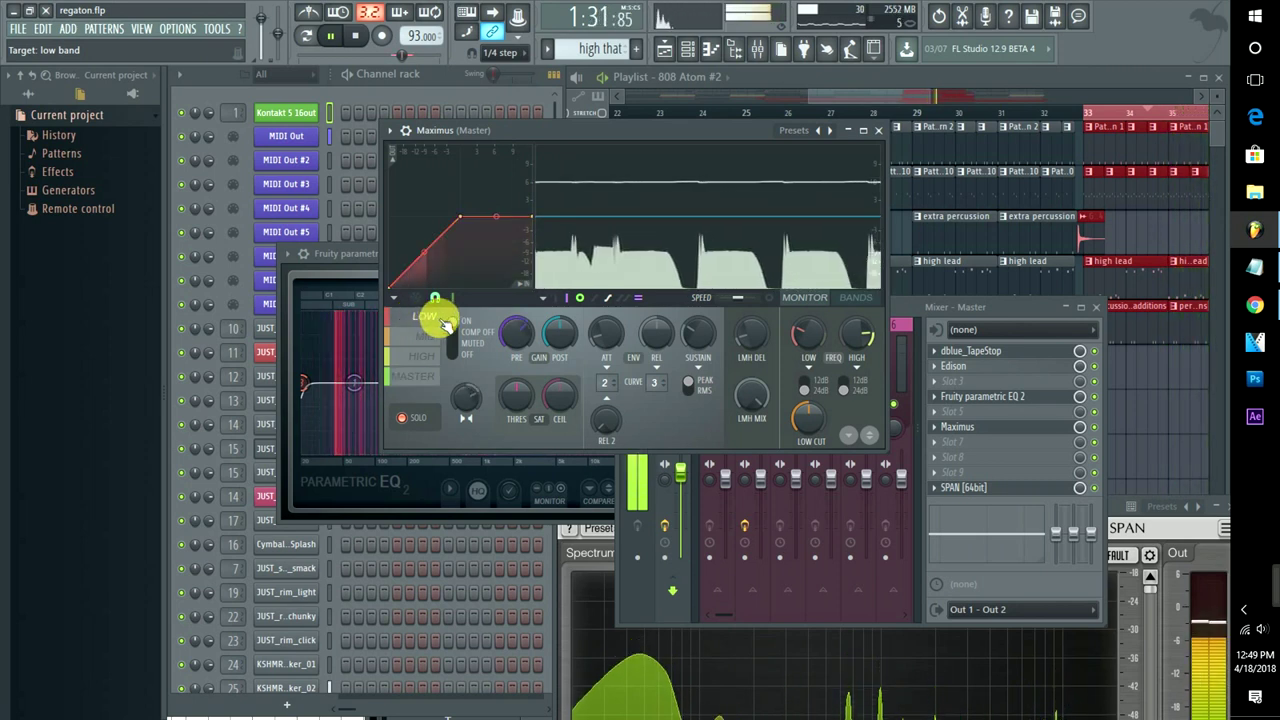
pyautogui.moveTo(518, 340); pyautogui.dragTo(518, 310)
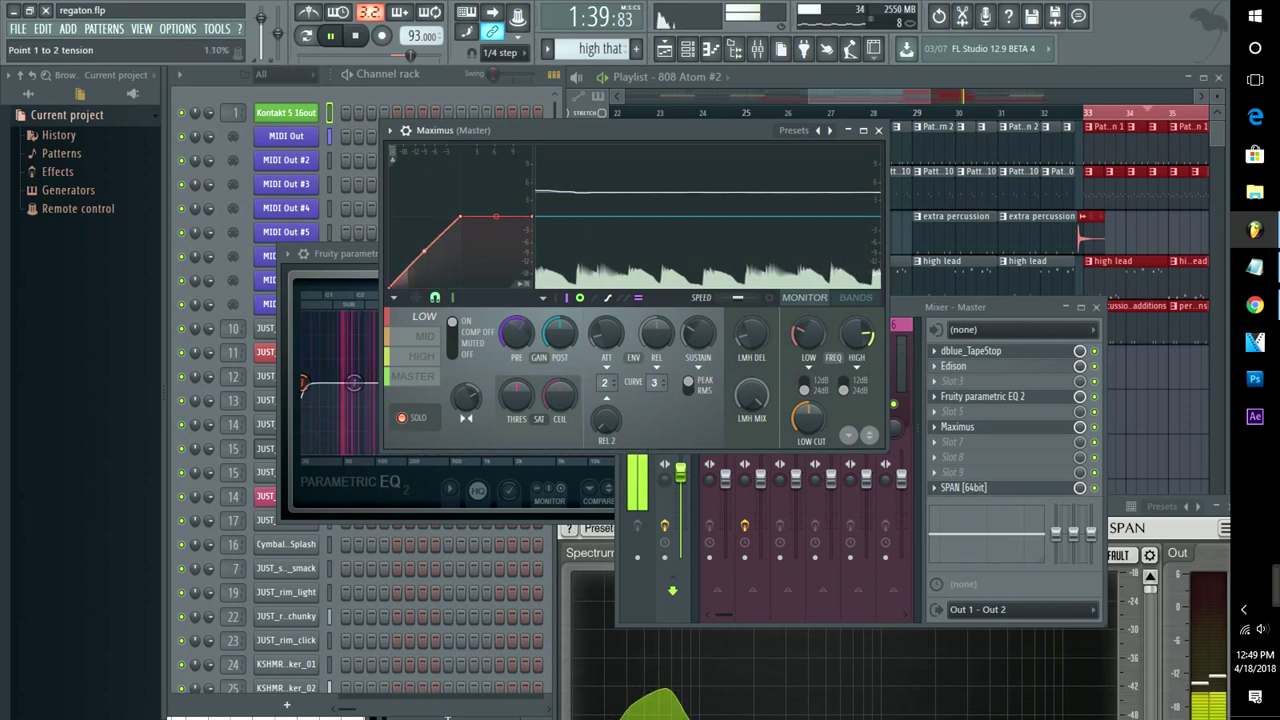
# Reshape the rising part of the low band's compression curve with an added point, and trim the band's pre gain to about 5.4 dB
pyautogui.moveTo(424, 246)
pyautogui.mouseDown()
pyautogui.moveTo(445, 246)
pyautogui.moveTo(451, 223)
pyautogui.moveTo(409, 267)
pyautogui.moveTo(437, 242)
pyautogui.mouseUp()
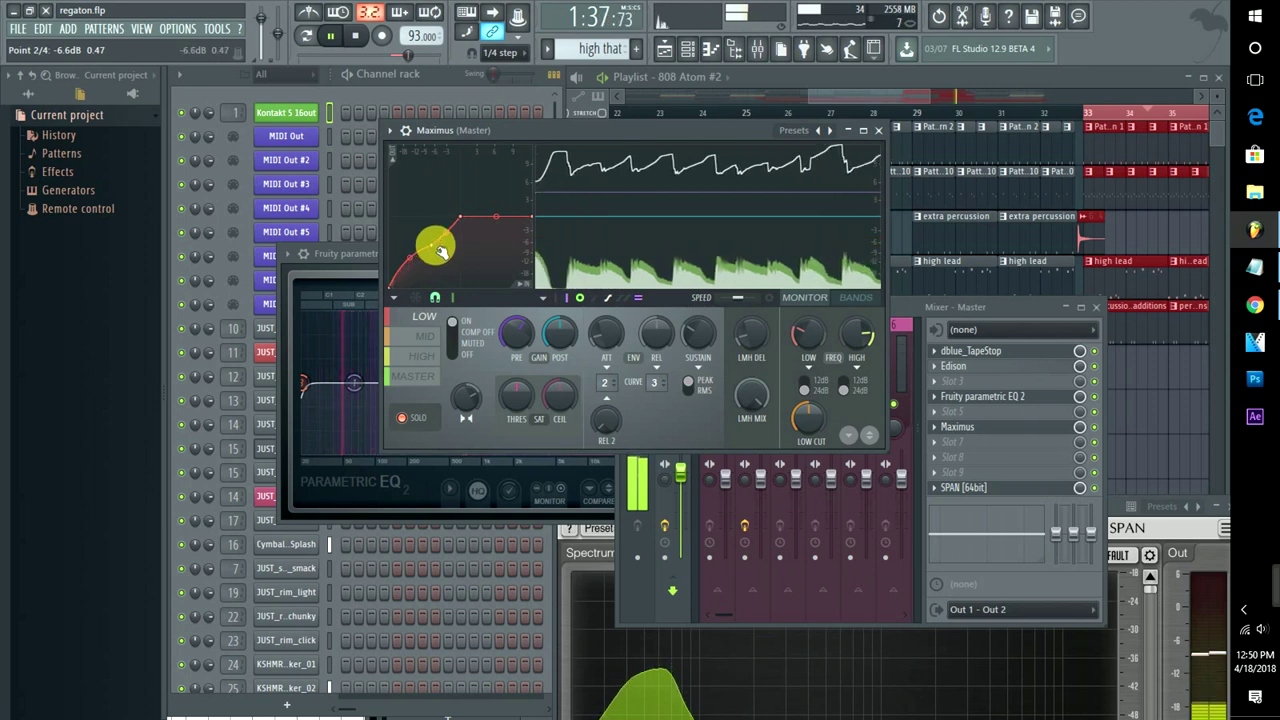
pyautogui.moveTo(441, 250); pyautogui.dragTo(451, 253)
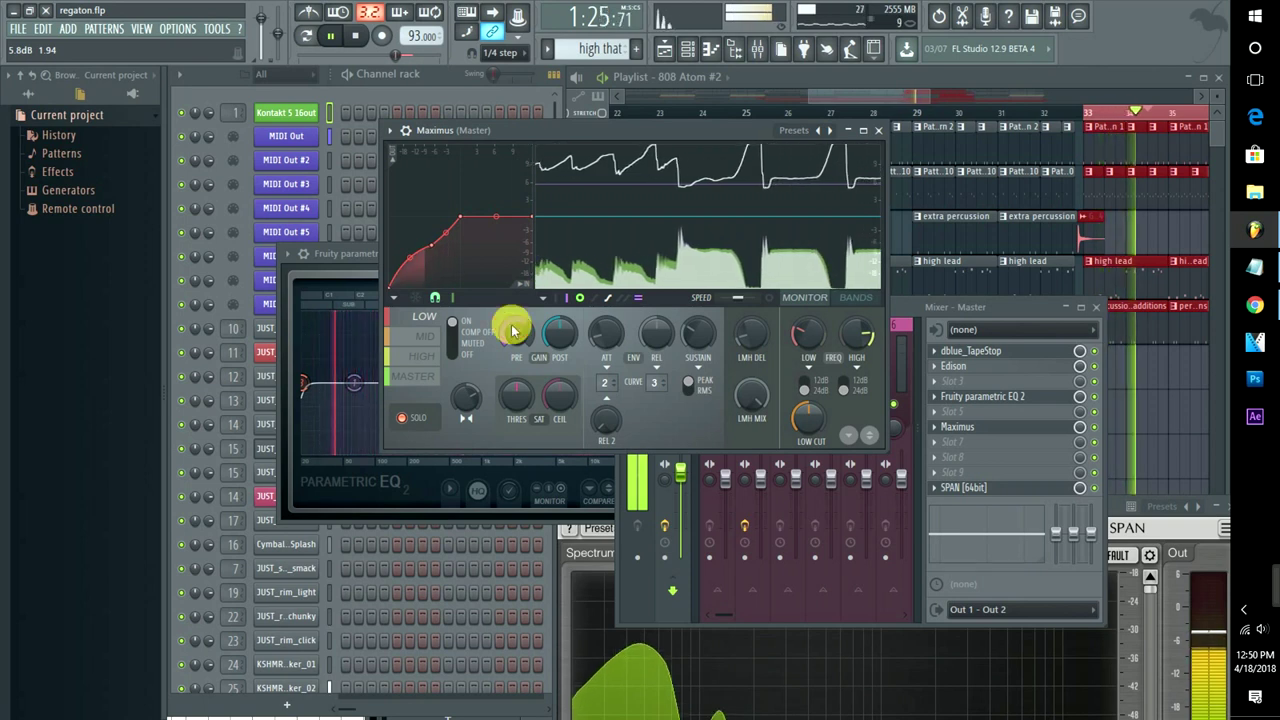
pyautogui.moveTo(512, 331); pyautogui.dragTo(512, 337)
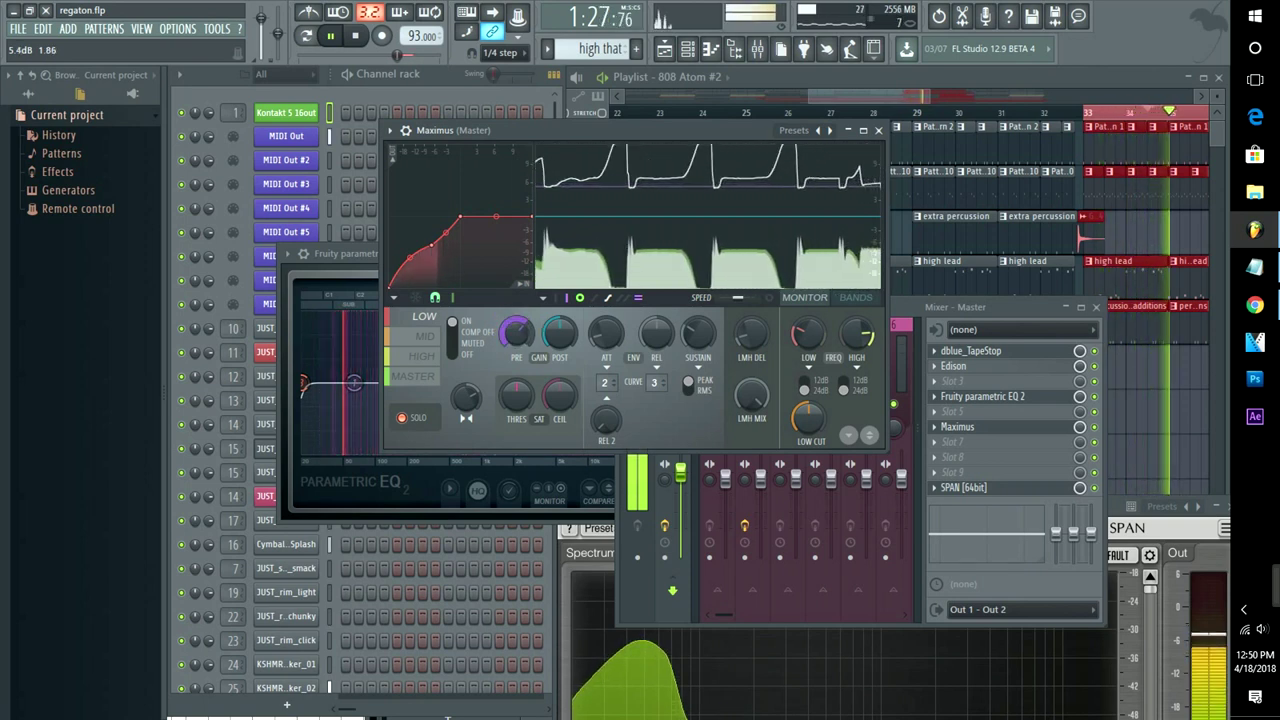
# Reshape the master band's compression curve by adding a point below the knee, lowering the knee point, and rounding the segment above it
pyautogui.click(411, 335)
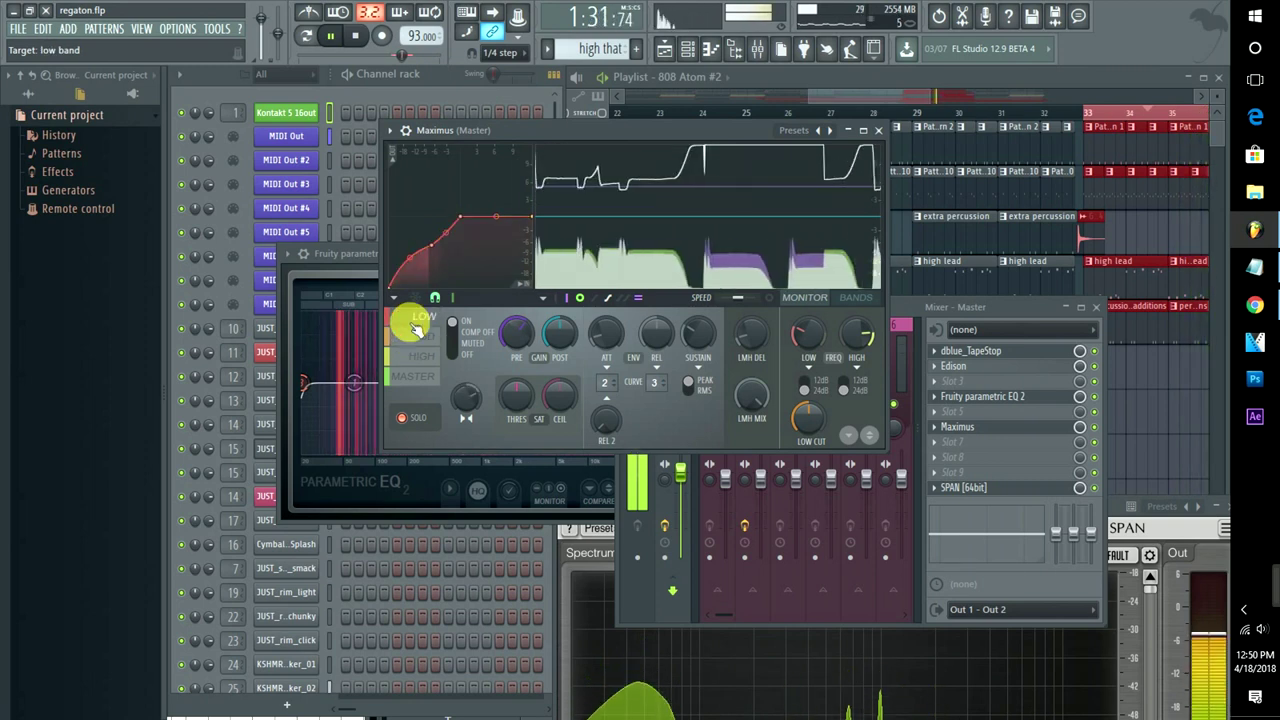
pyautogui.click(416, 357)
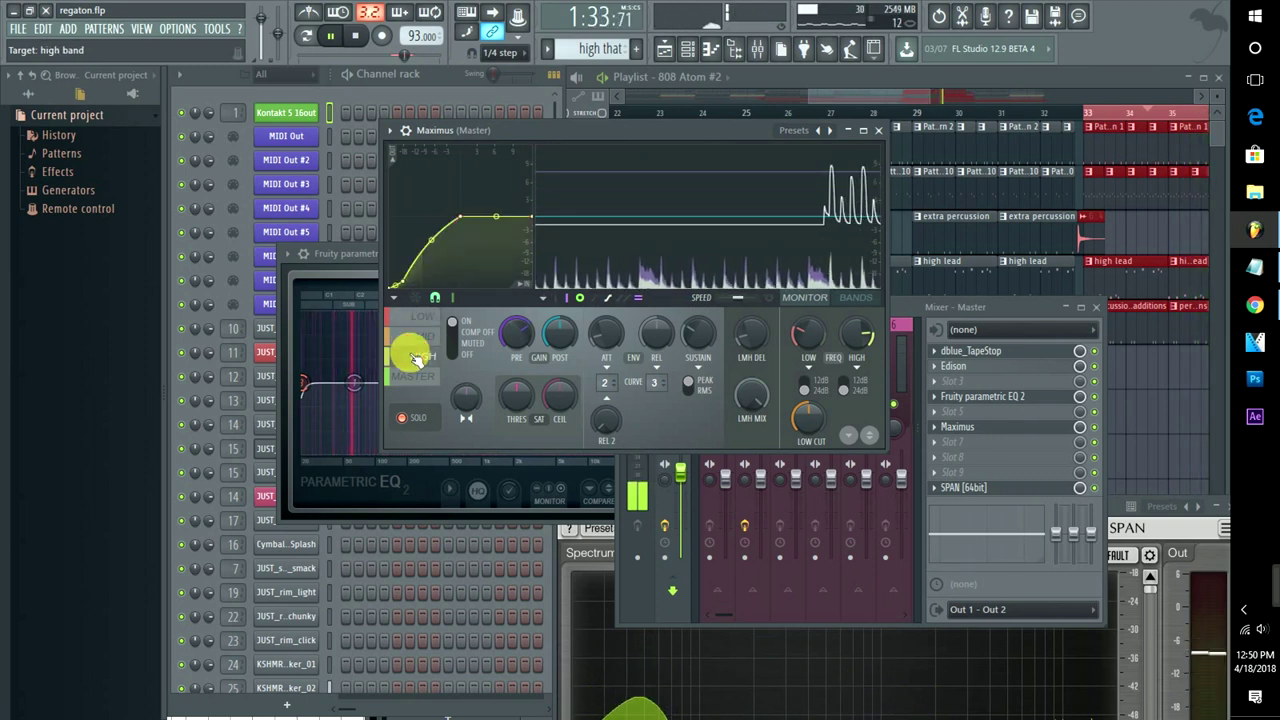
pyautogui.click(418, 376)
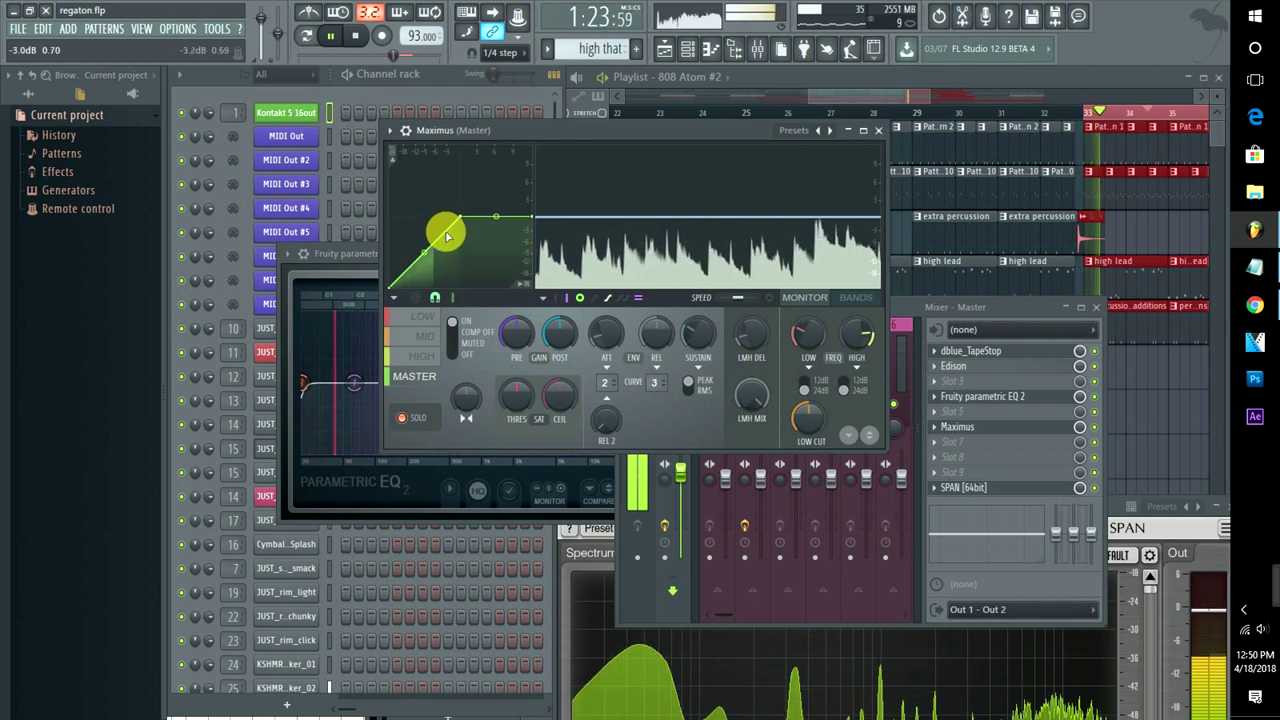
pyautogui.moveTo(448, 236); pyautogui.dragTo(459, 231)
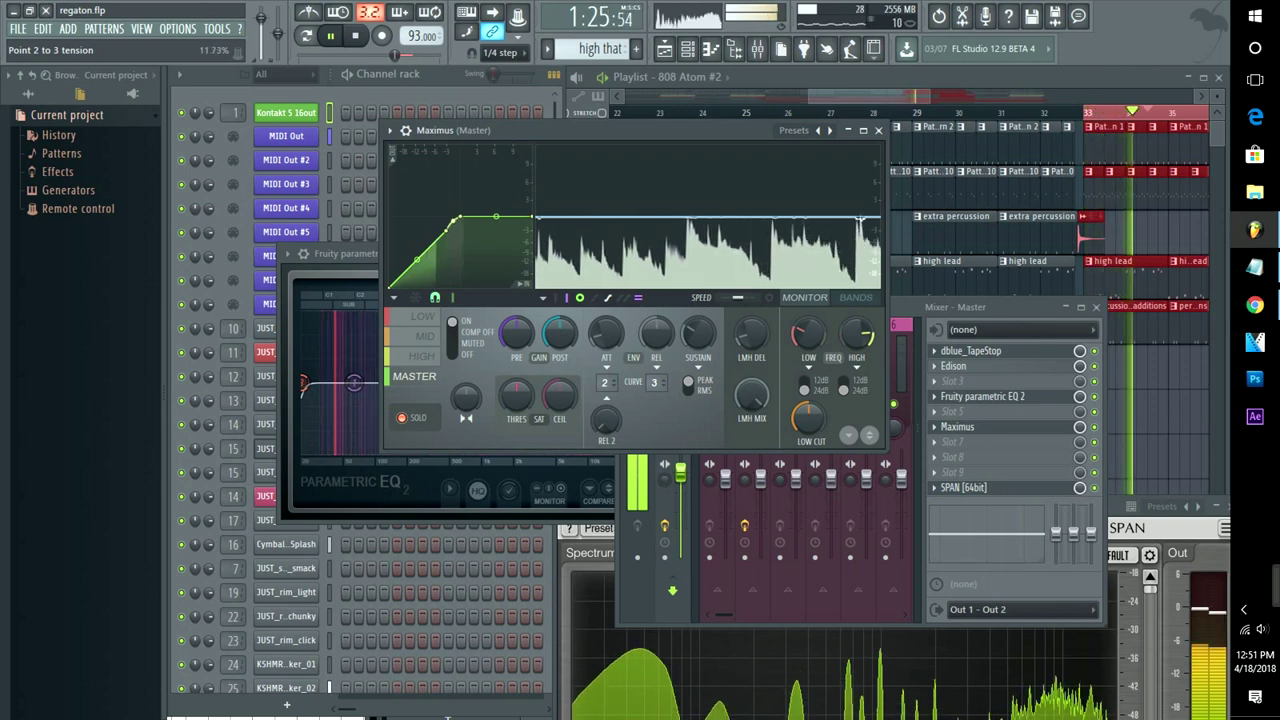
pyautogui.moveTo(453, 221); pyautogui.dragTo(453, 225)
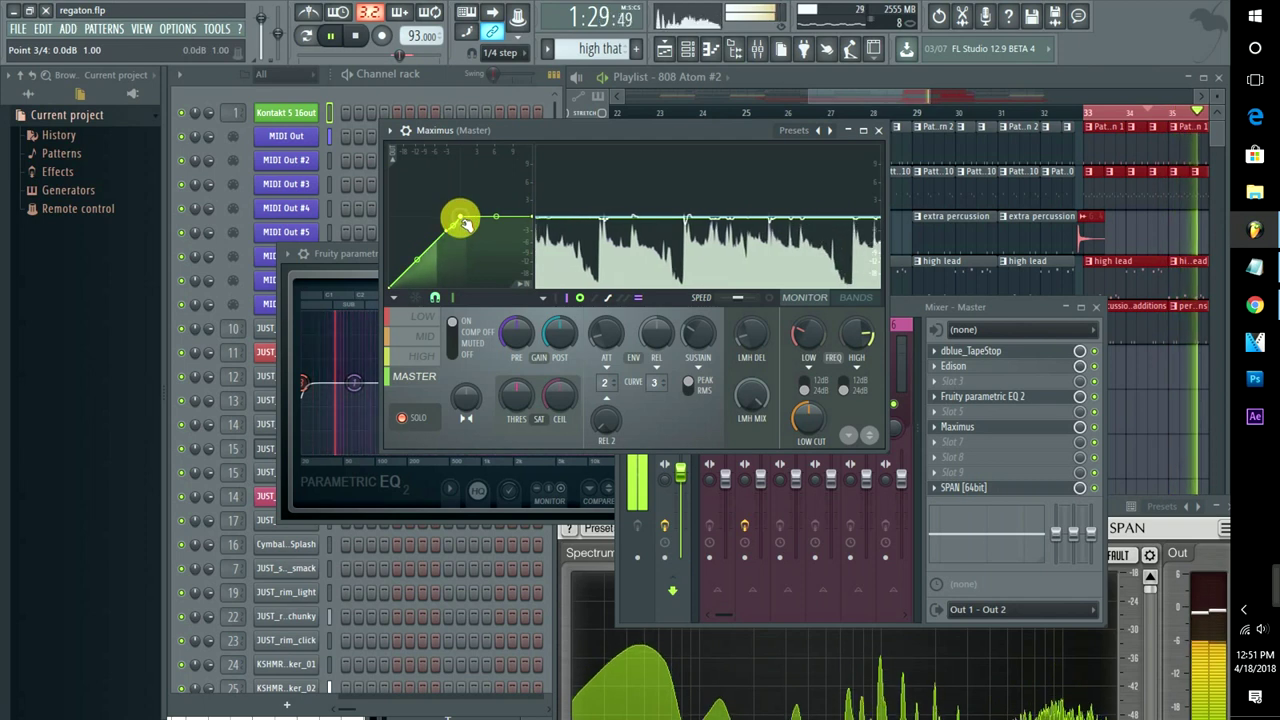
pyautogui.moveTo(460, 218); pyautogui.dragTo(460, 223)
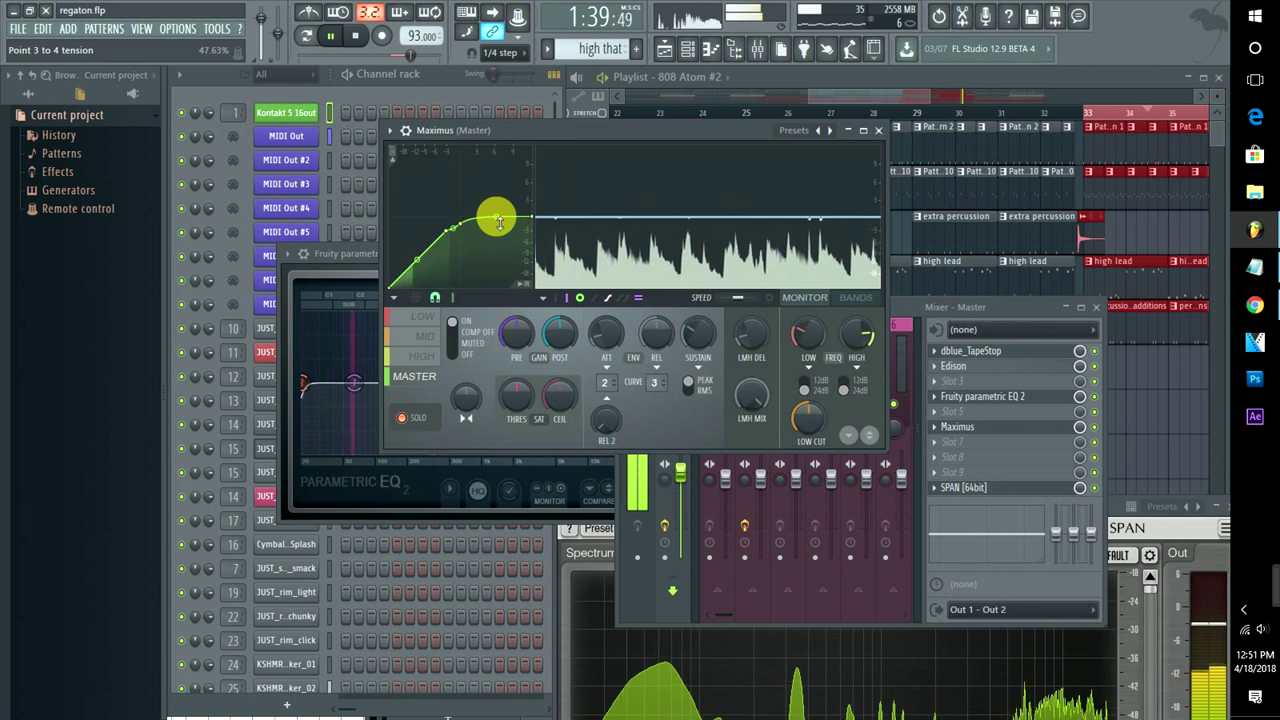
pyautogui.moveTo(474, 221); pyautogui.dragTo(423, 245)
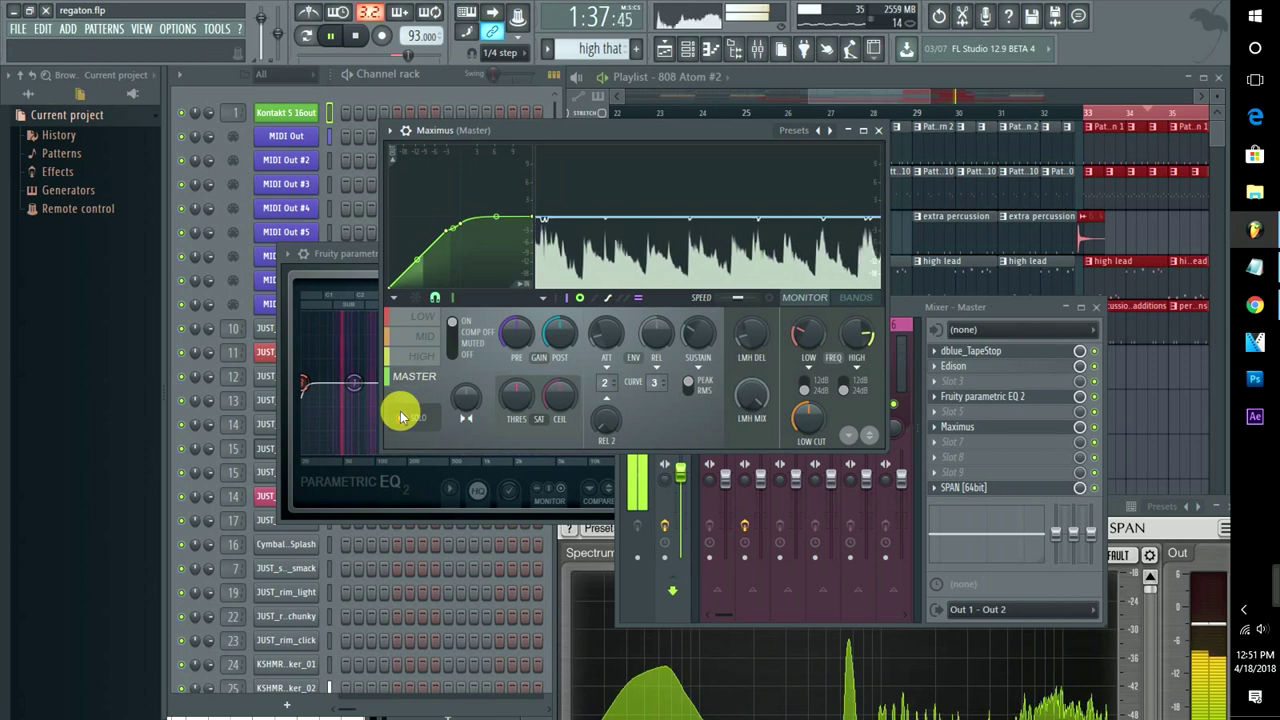
# Set the stereo separation to about 21% separated on the mid band and about 6% separated on the high band
pyautogui.click(404, 356)
pyautogui.click(412, 338)
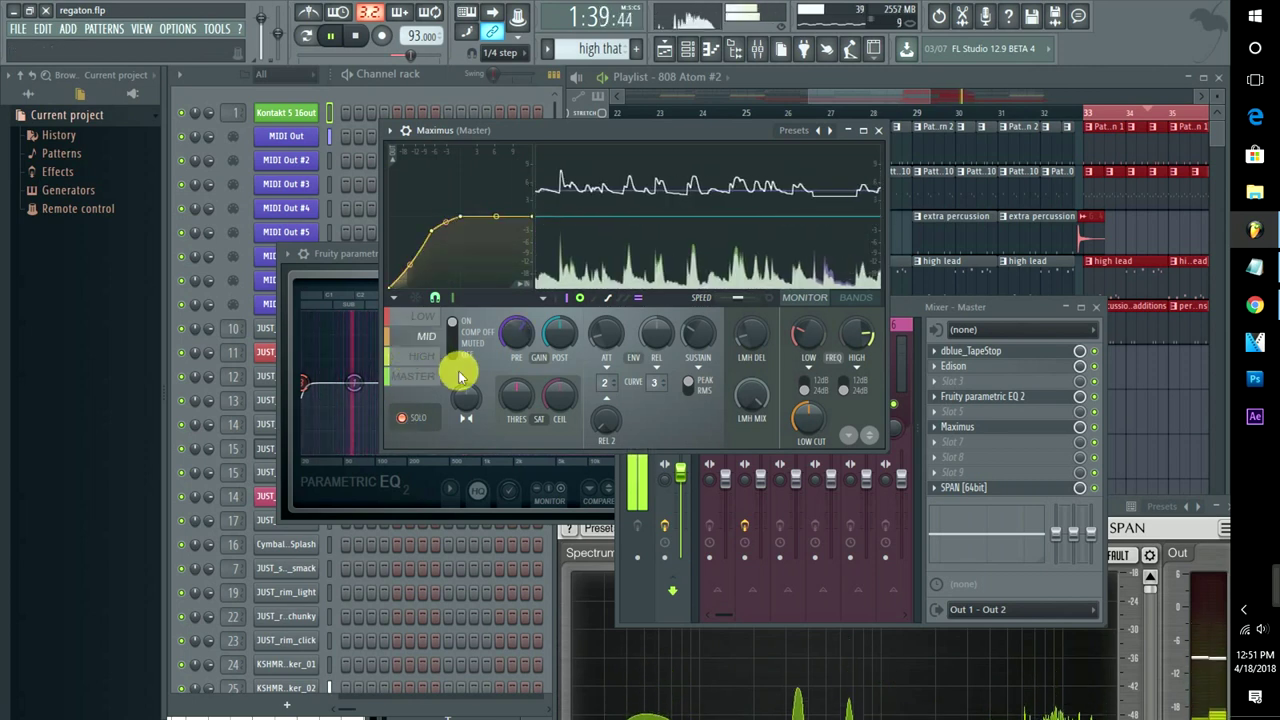
pyautogui.moveTo(473, 396); pyautogui.dragTo(473, 412)
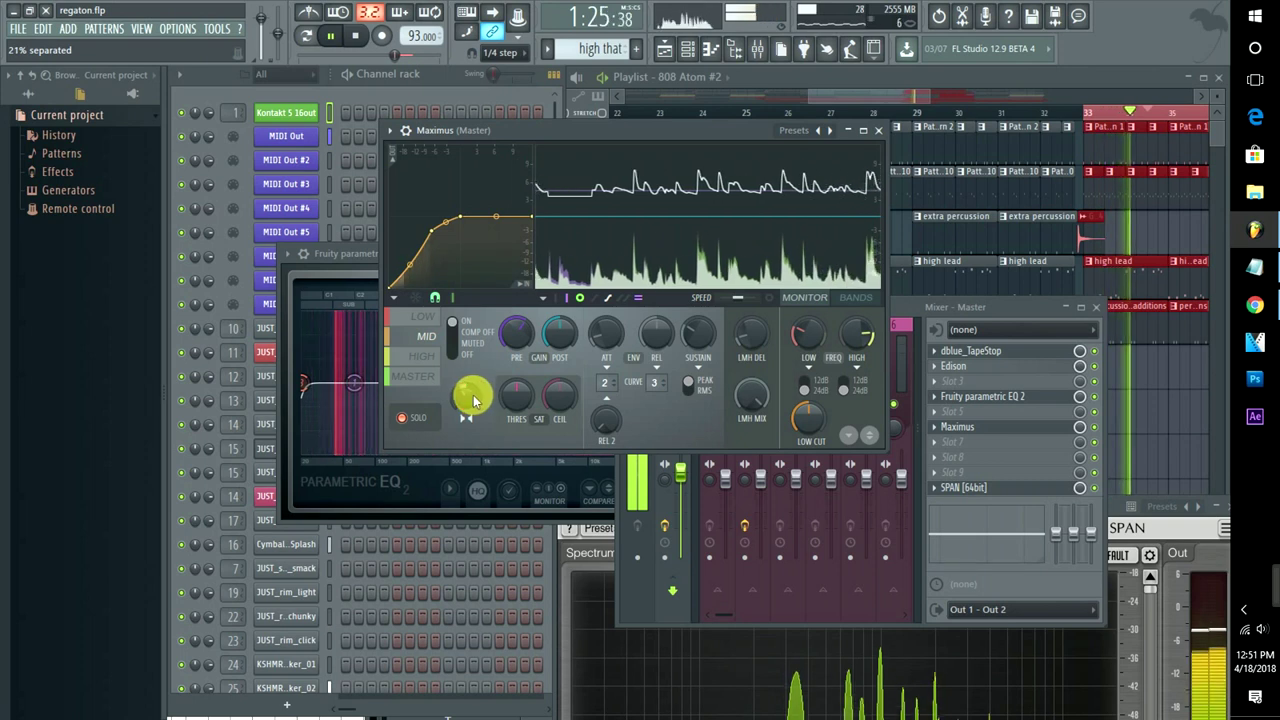
pyautogui.click(419, 358)
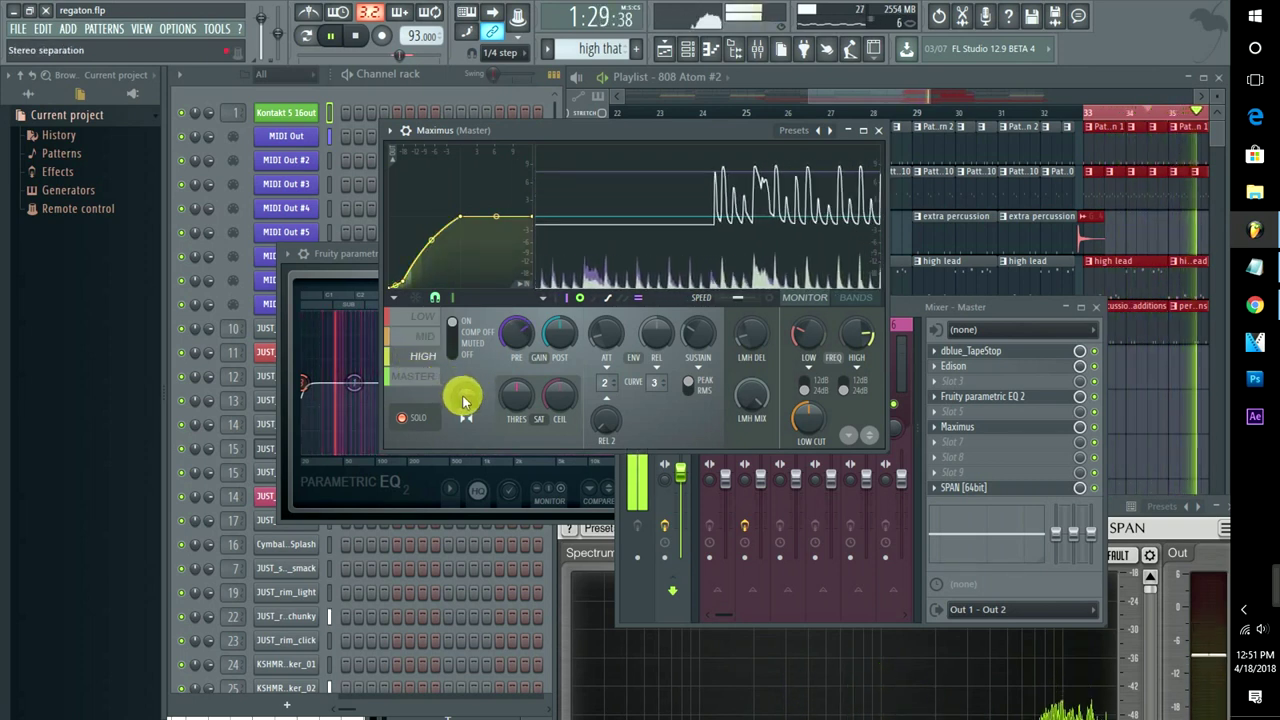
pyautogui.moveTo(463, 396); pyautogui.dragTo(464, 400)
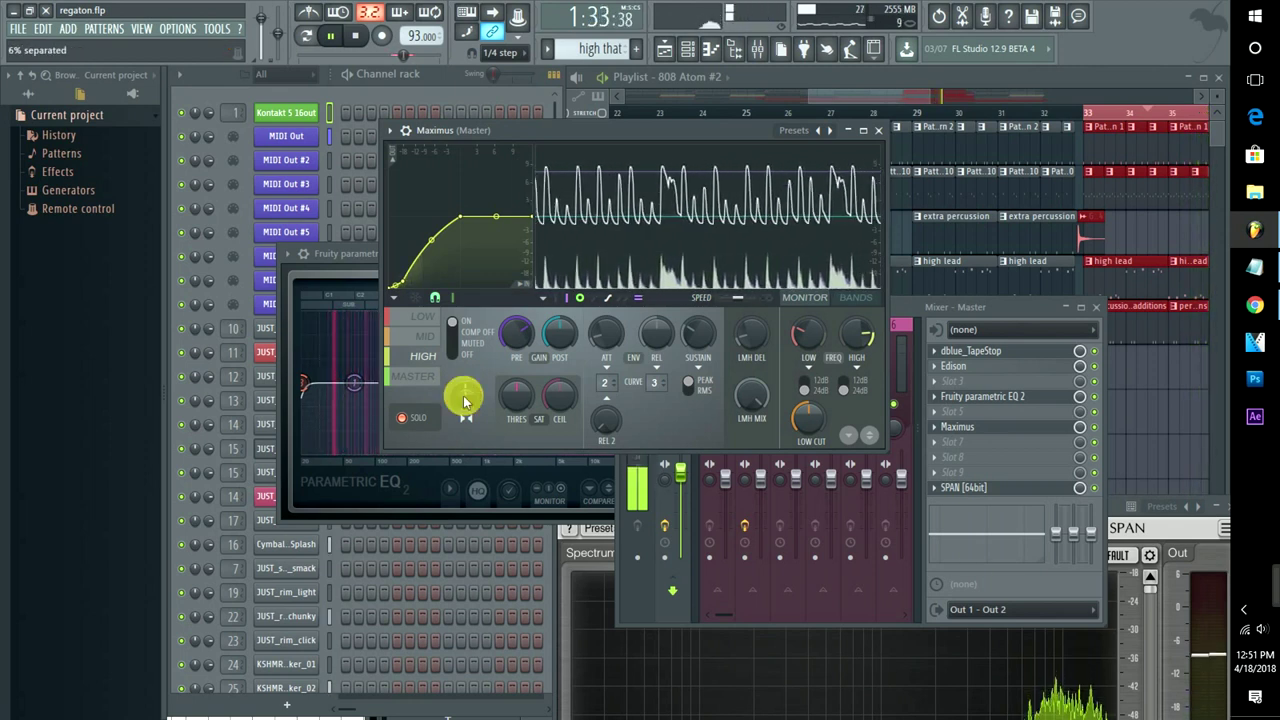
# Review each band in turn and bend the lowest segment of the master band's compression curve upward
pyautogui.click(427, 320)
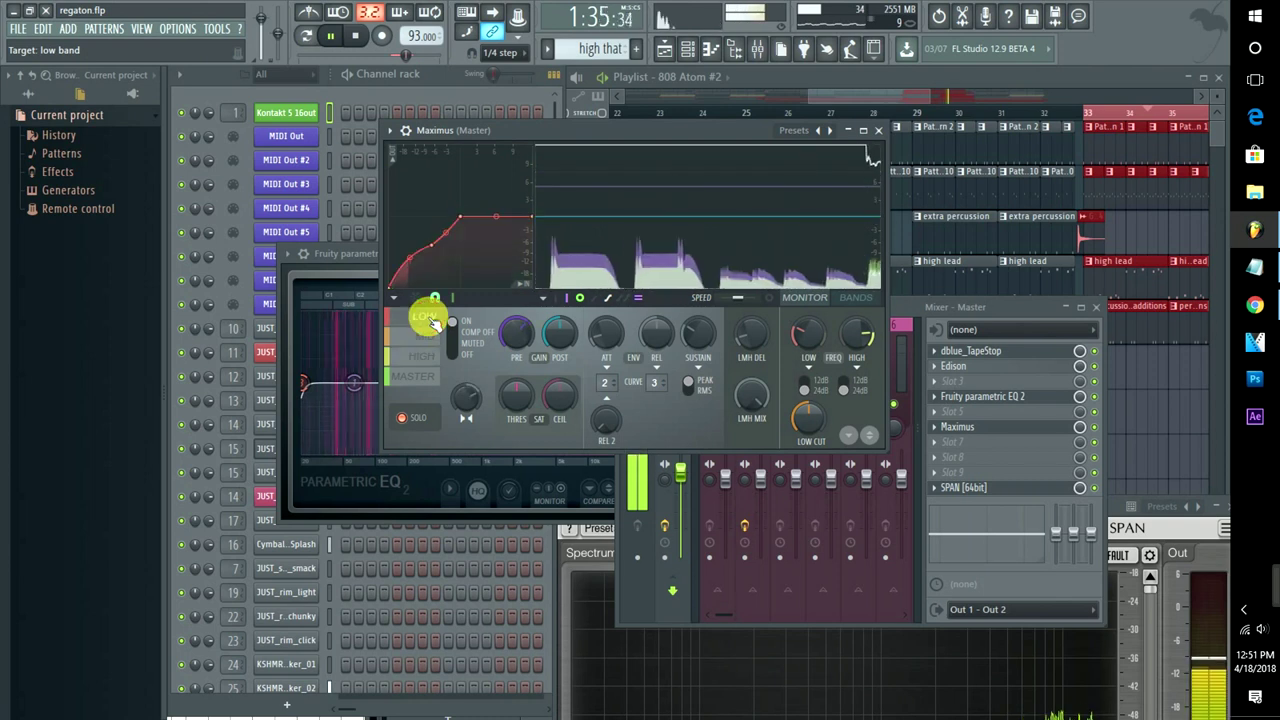
pyautogui.click(423, 337)
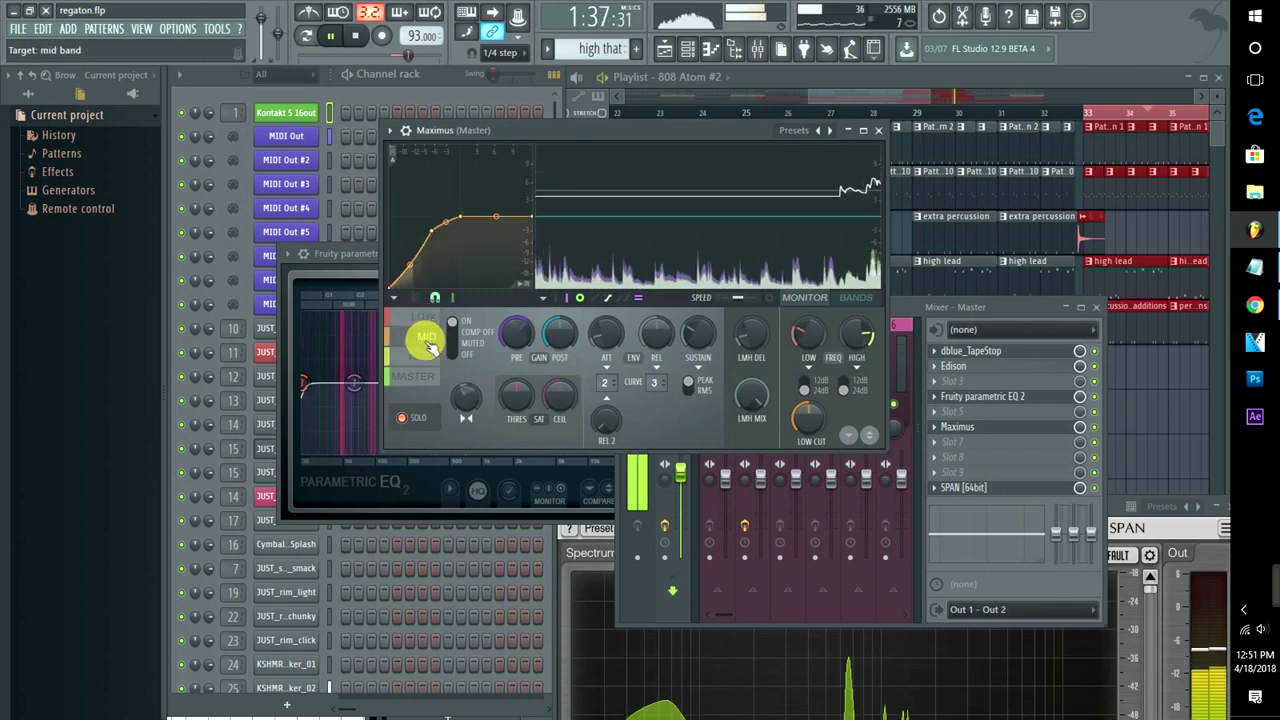
pyautogui.click(423, 358)
pyautogui.click(422, 376)
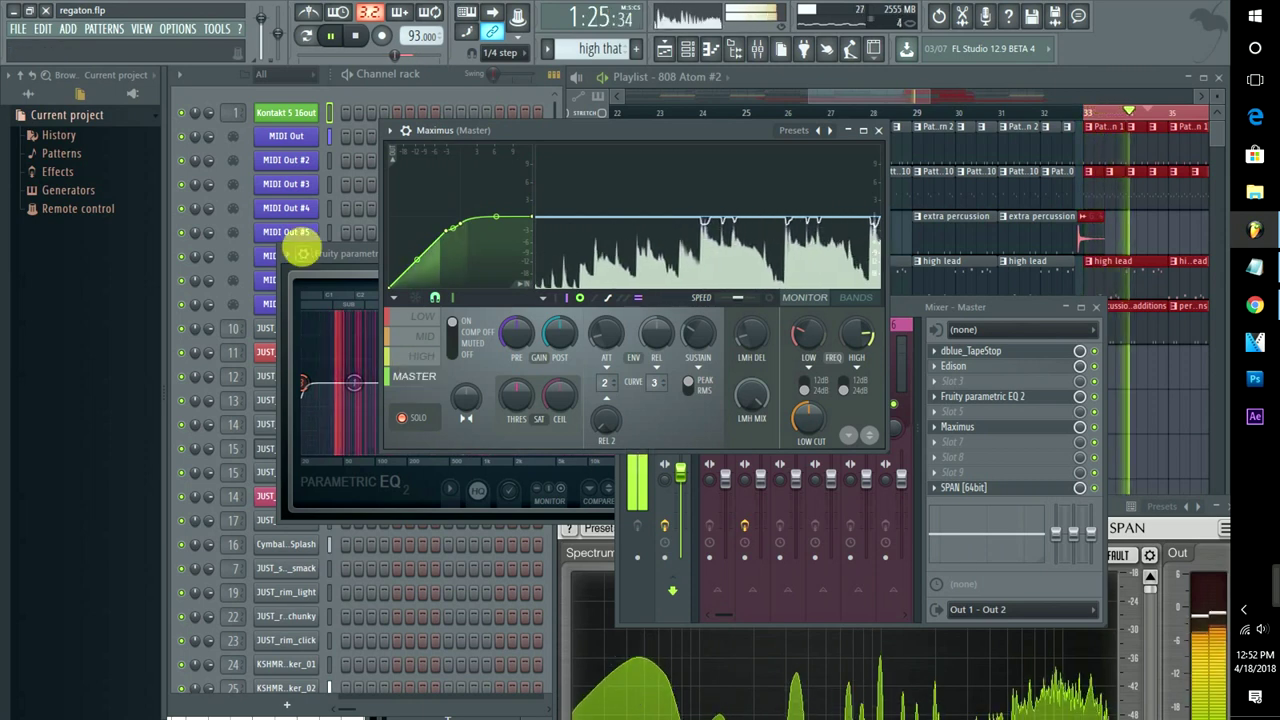
pyautogui.moveTo(423, 267); pyautogui.dragTo(421, 260)
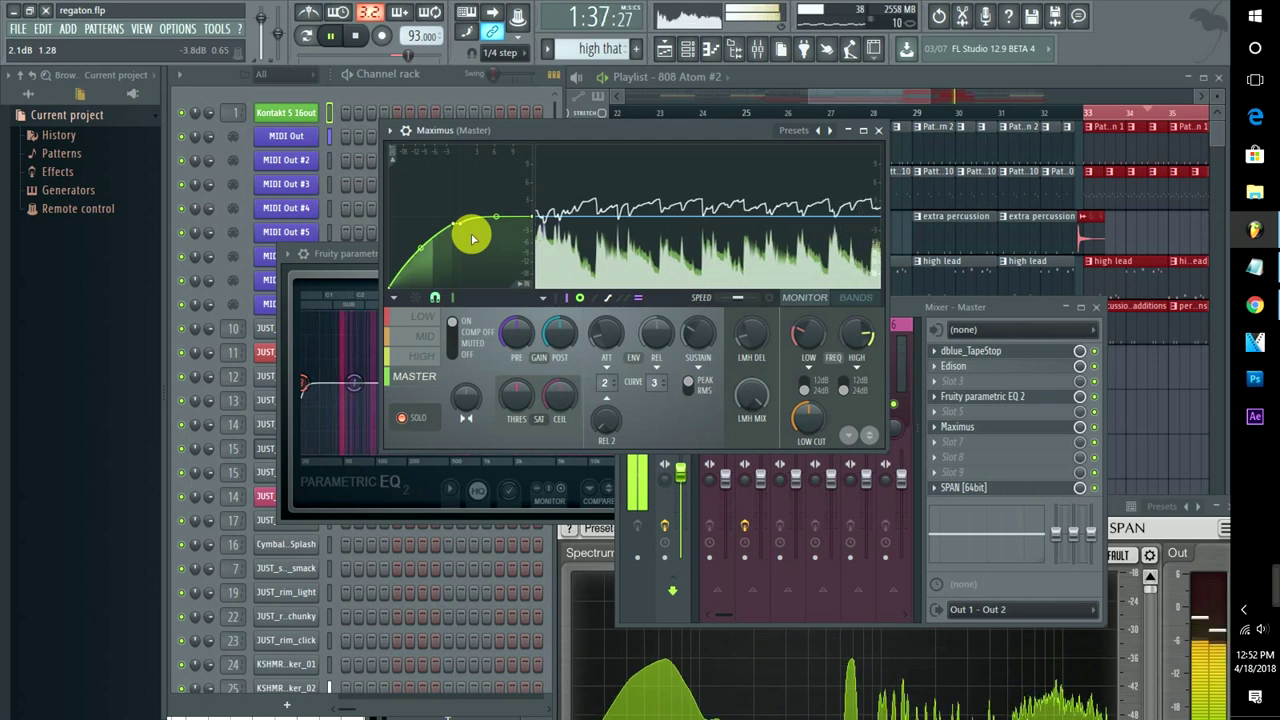
# Bypass Maximus on the Master track and raise the system volume to 48 to hear the unprocessed mix
pyautogui.click(1095, 430)
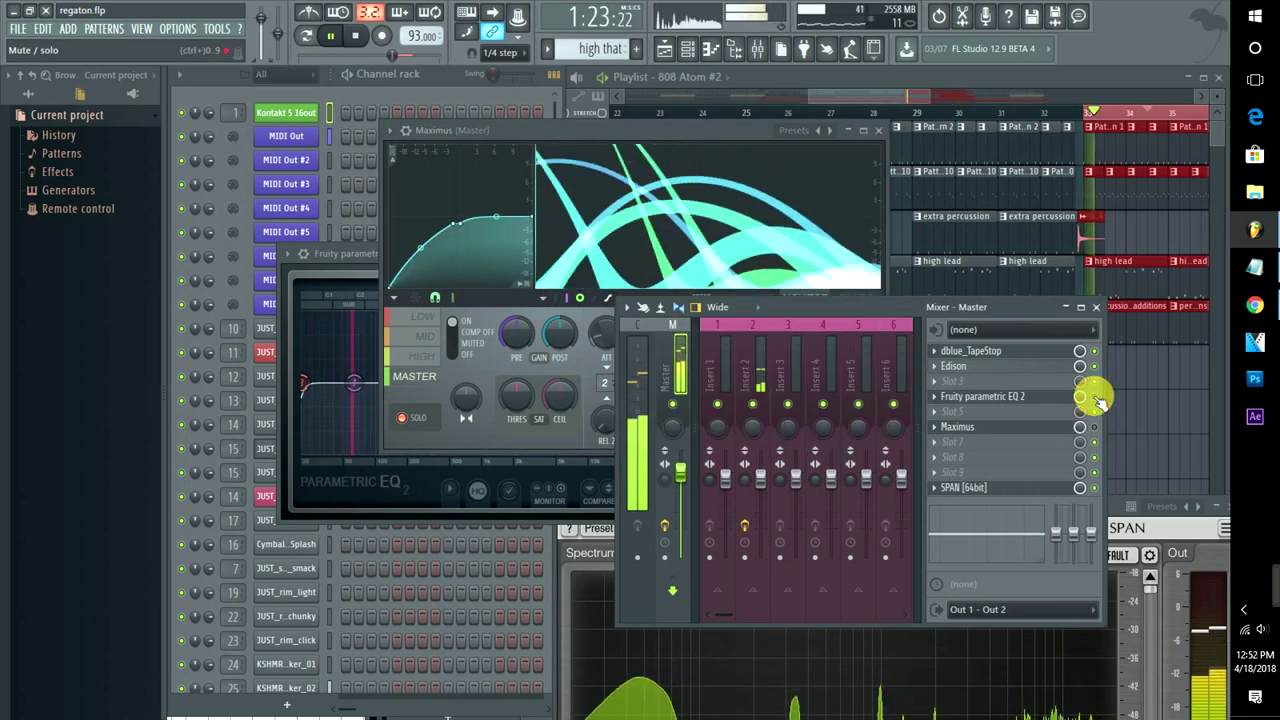
pyautogui.press('XF86AudioLowerVolume')
pyautogui.press('XF86AudioRaiseVolume')
pyautogui.press('XF86AudioRaiseVolume')
pyautogui.press('XF86AudioRaiseVolume')
pyautogui.press('XF86AudioRaiseVolume')
pyautogui.press('XF86AudioRaiseVolume')
pyautogui.press('XF86AudioRaiseVolume')
pyautogui.press('XF86AudioRaiseVolume')
pyautogui.press('XF86AudioRaiseVolume')
pyautogui.press('XF86AudioRaiseVolume')
pyautogui.press('XF86AudioRaiseVolume')
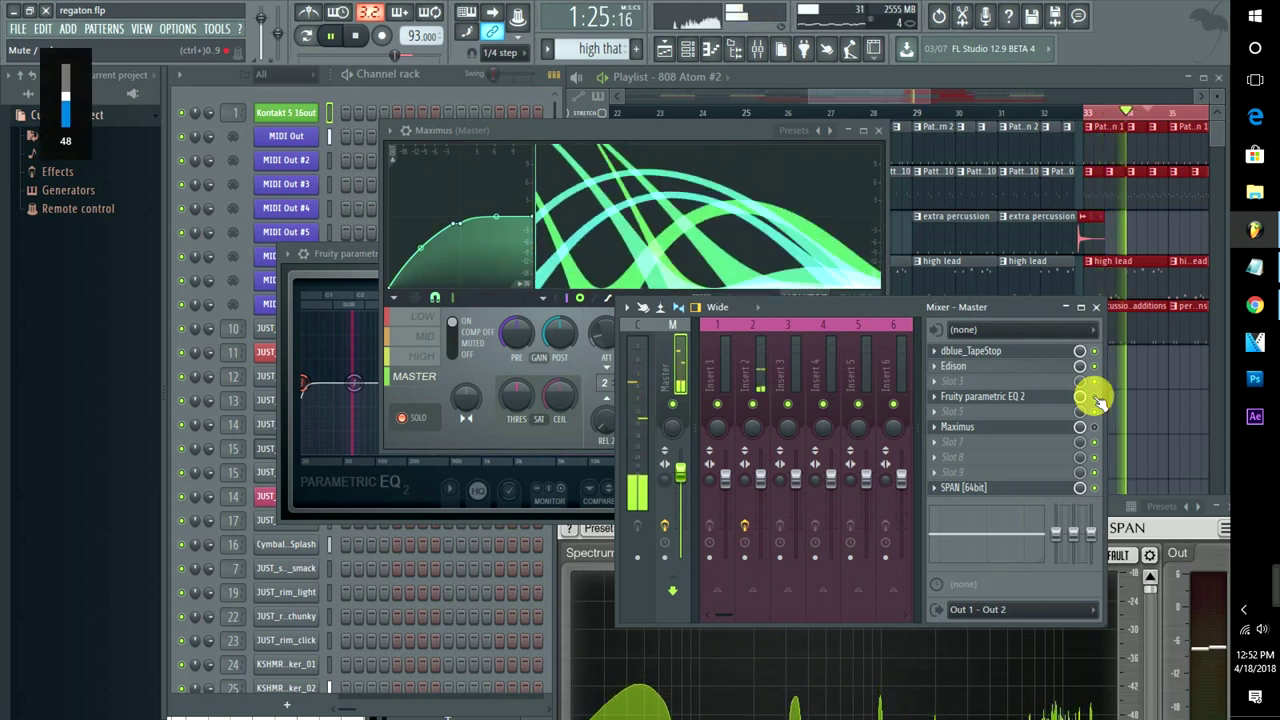
# Re-enable Maximus on the Master track and lower the system volume to about 24
pyautogui.click(1095, 428)
pyautogui.press('XF86AudioLowerVolume')
pyautogui.press('XF86AudioLowerVolume')
pyautogui.press('XF86AudioLowerVolume')
pyautogui.press('XF86AudioLowerVolume')
pyautogui.press('XF86AudioLowerVolume')
pyautogui.press('XF86AudioLowerVolume')
pyautogui.press('XF86AudioLowerVolume')
pyautogui.press('XF86AudioLowerVolume')
pyautogui.press('XF86AudioLowerVolume')
pyautogui.press('XF86AudioLowerVolume')
pyautogui.press('XF86AudioLowerVolume')
pyautogui.press('XF86AudioLowerVolume')
pyautogui.press('XF86AudioLowerVolume')
pyautogui.press('XF86AudioLowerVolume')
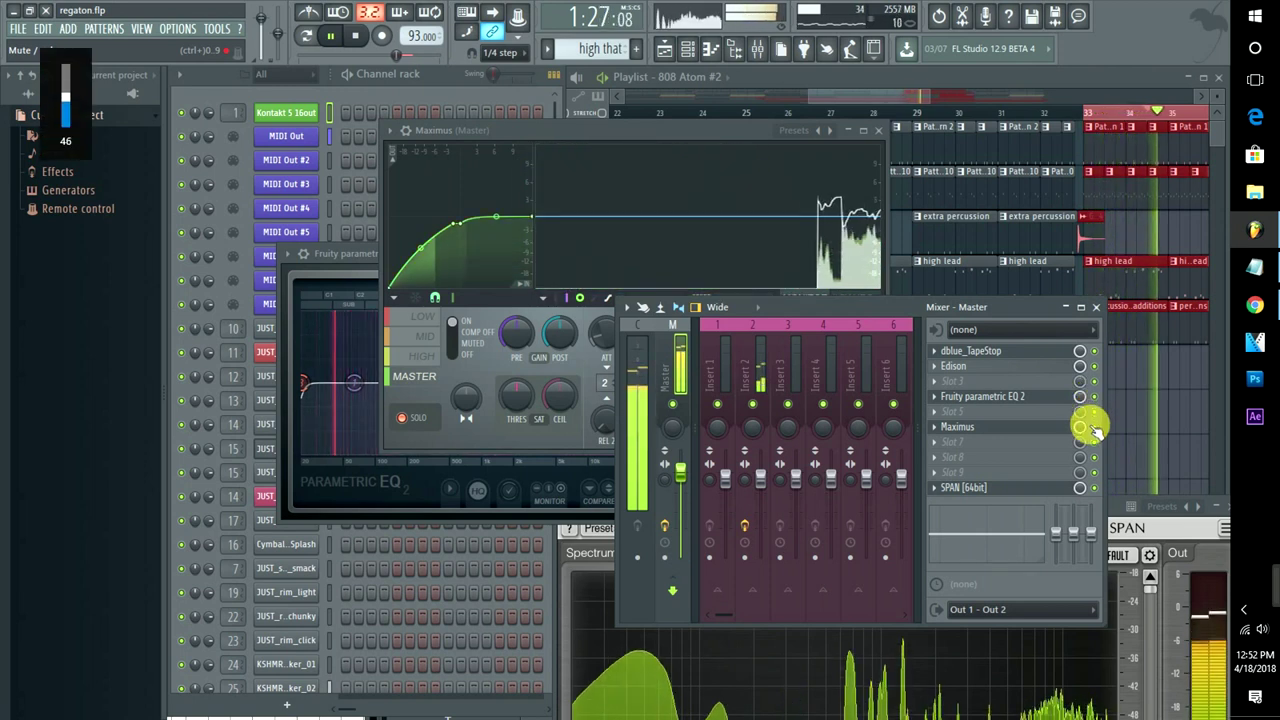
pyautogui.press('XF86AudioRaiseVolume')
pyautogui.press('XF86AudioRaiseVolume')
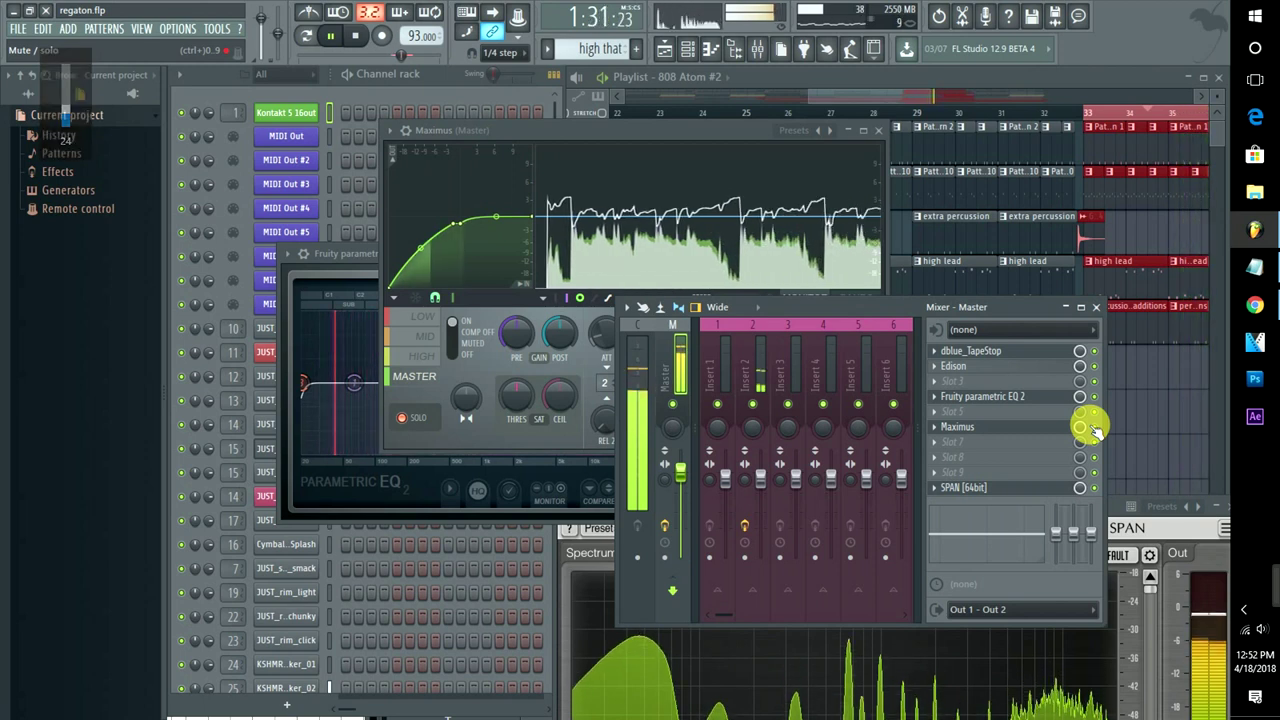
# Stop playback and turn off the solo option in Maximus
pyautogui.press('space')
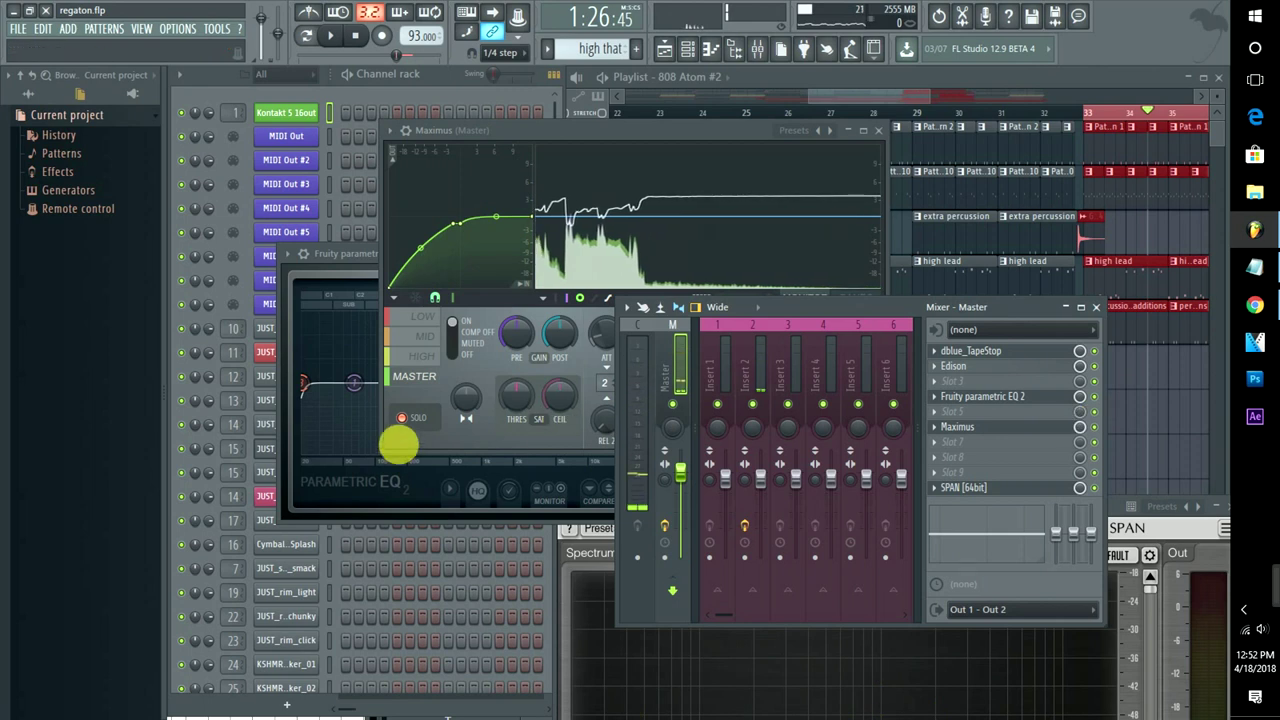
pyautogui.click(401, 425)
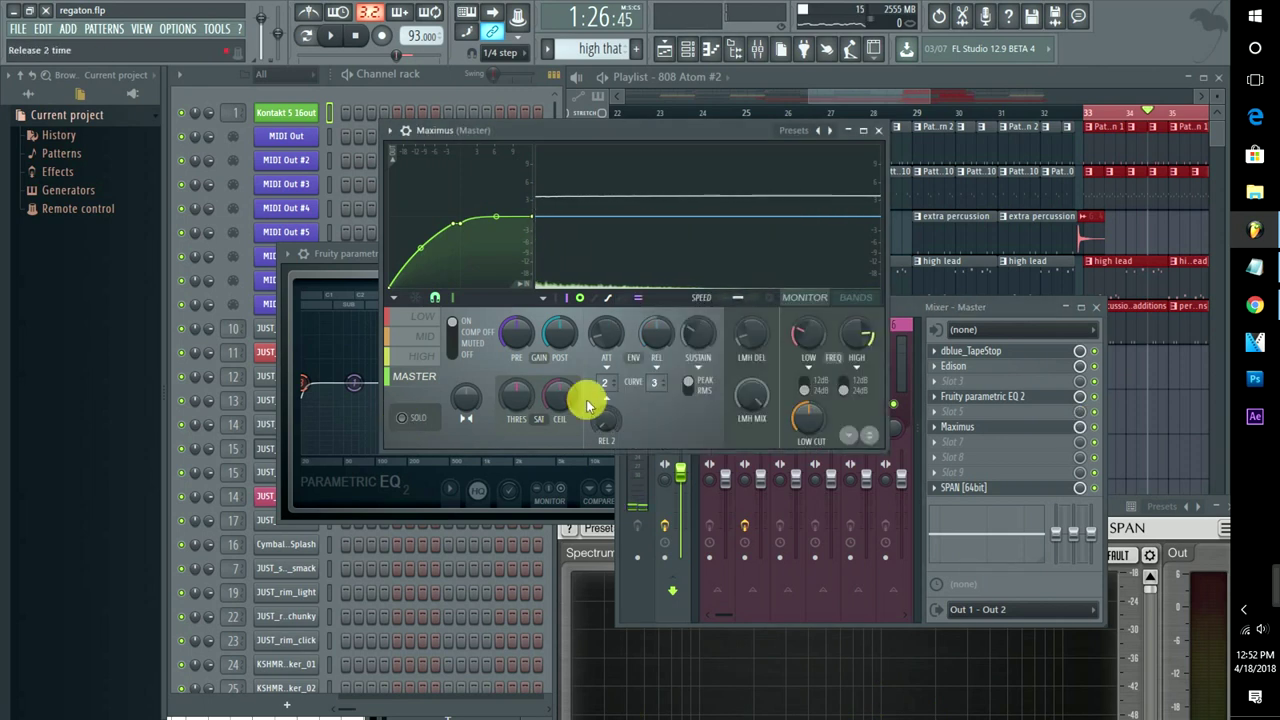
pyautogui.press('XF86AudioRaiseVolume')
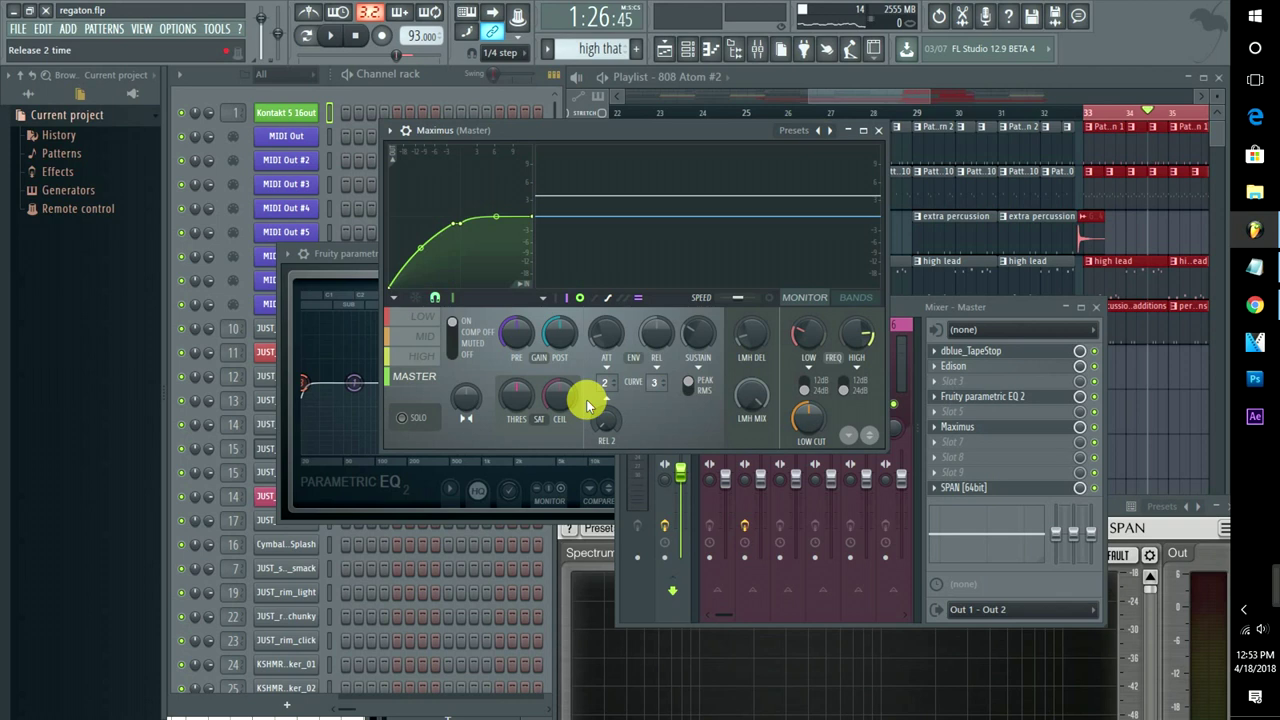
# Move the playback position to bar 29 and bring the mixer into view from the Kontakt channel's mixer track assignment
pyautogui.click(909, 110)
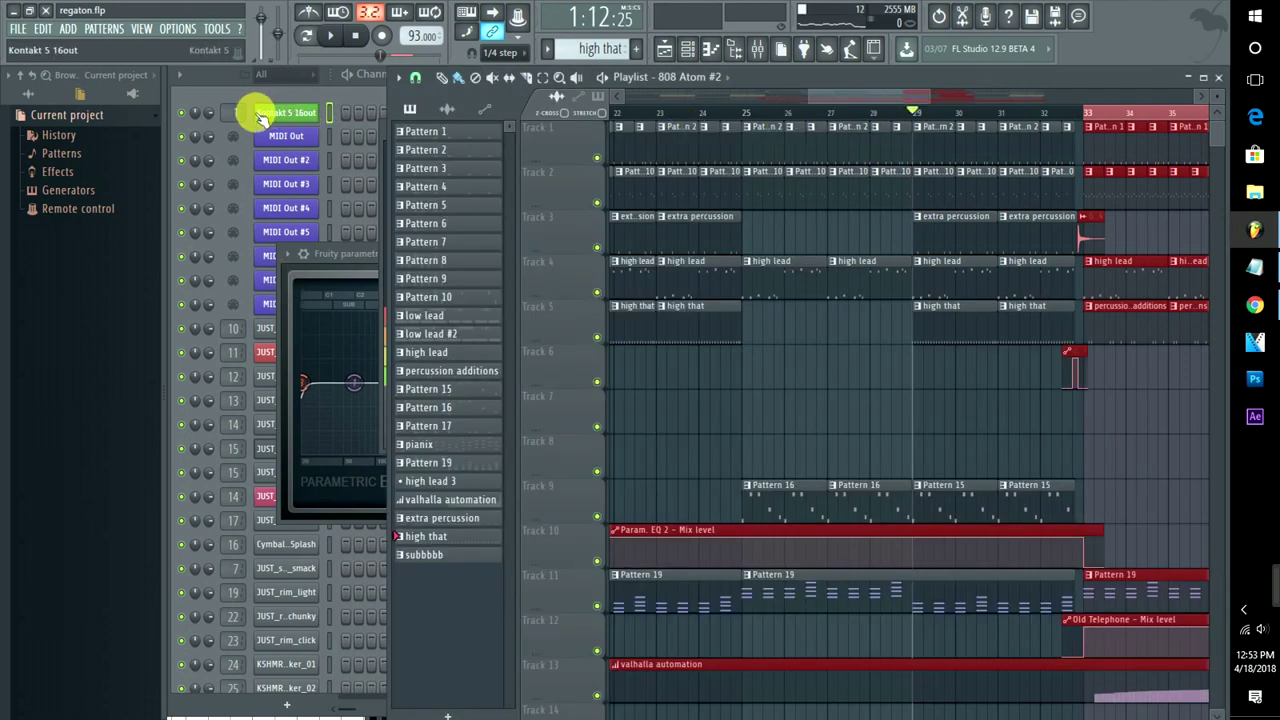
pyautogui.doubleClick(237, 113)
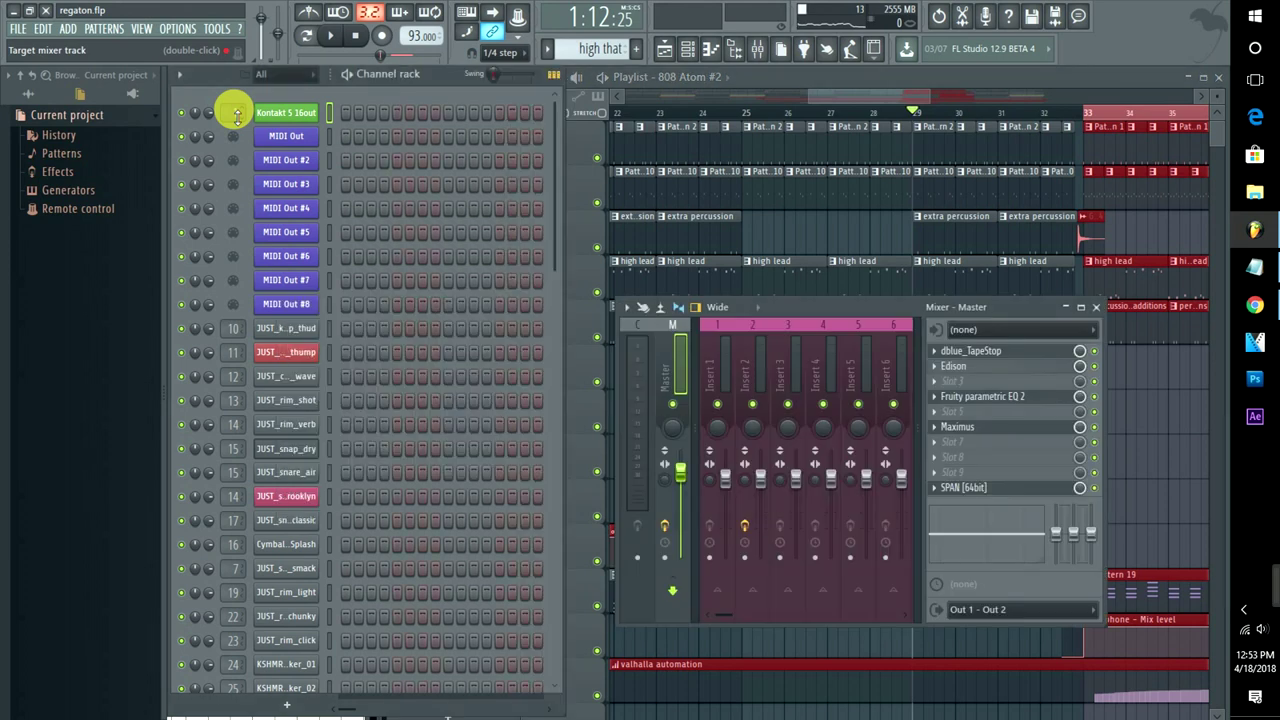
# Open Maximus on the Master track and play the song briefly with its low band selected
pyautogui.click(983, 427)
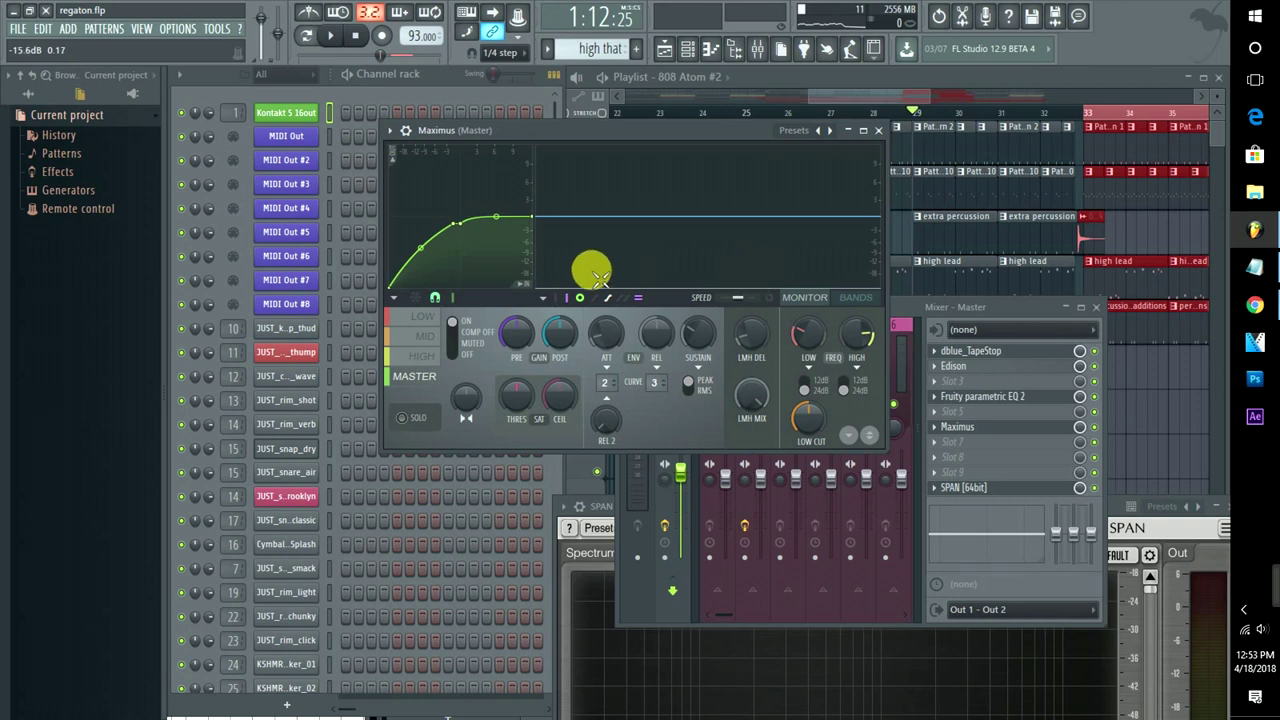
pyautogui.click(407, 318)
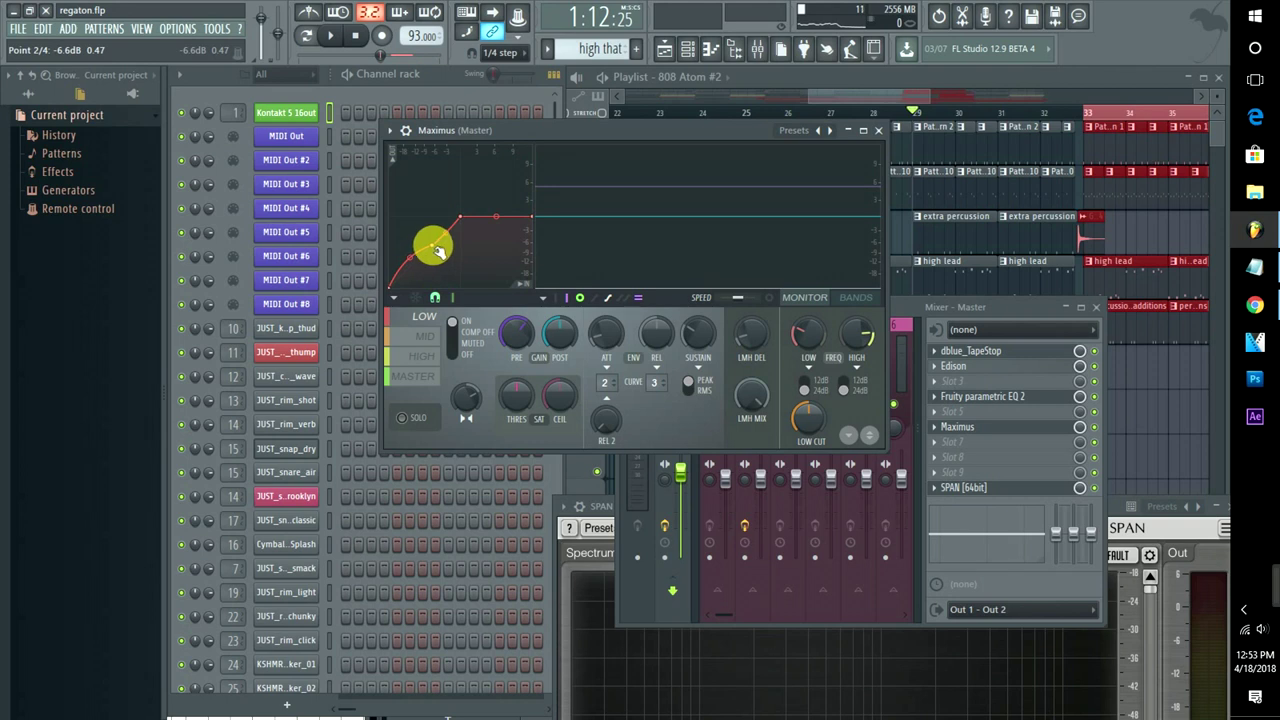
pyautogui.press('space')
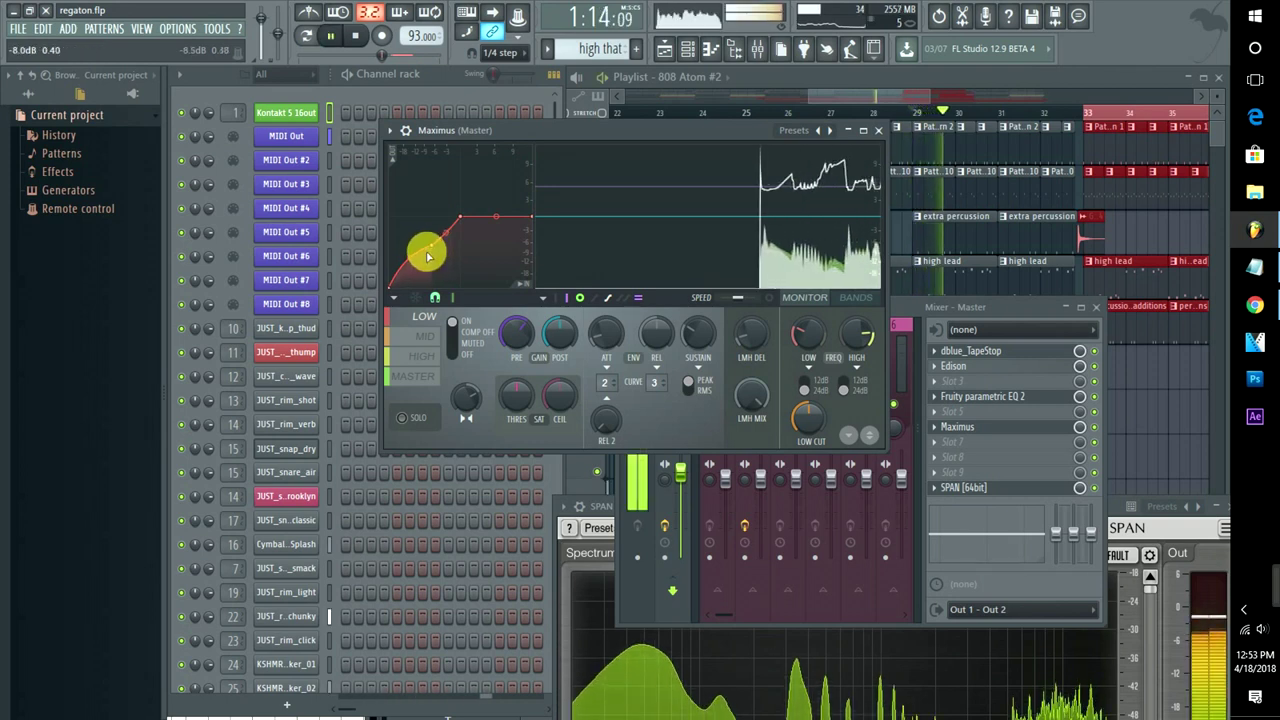
pyautogui.press('space')
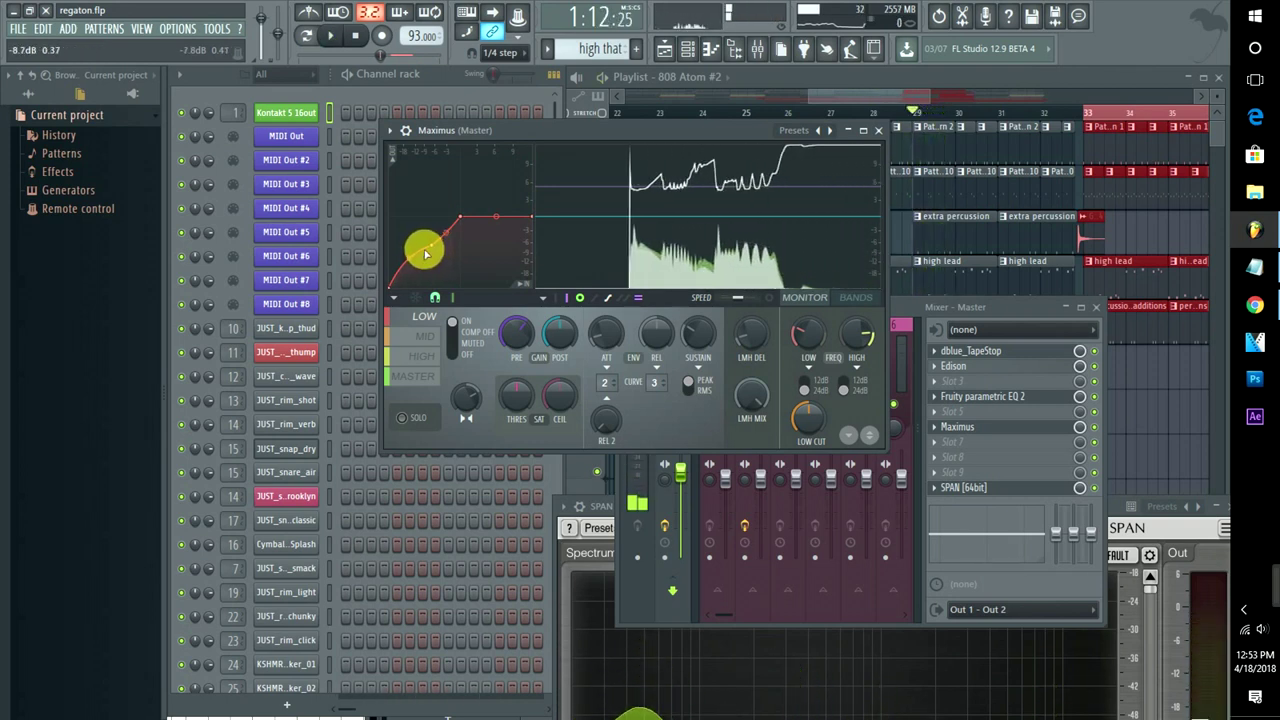
# Try reshaping the middle of the low band's compression curve and audition the song
pyautogui.moveTo(425, 252); pyautogui.dragTo(450, 217)
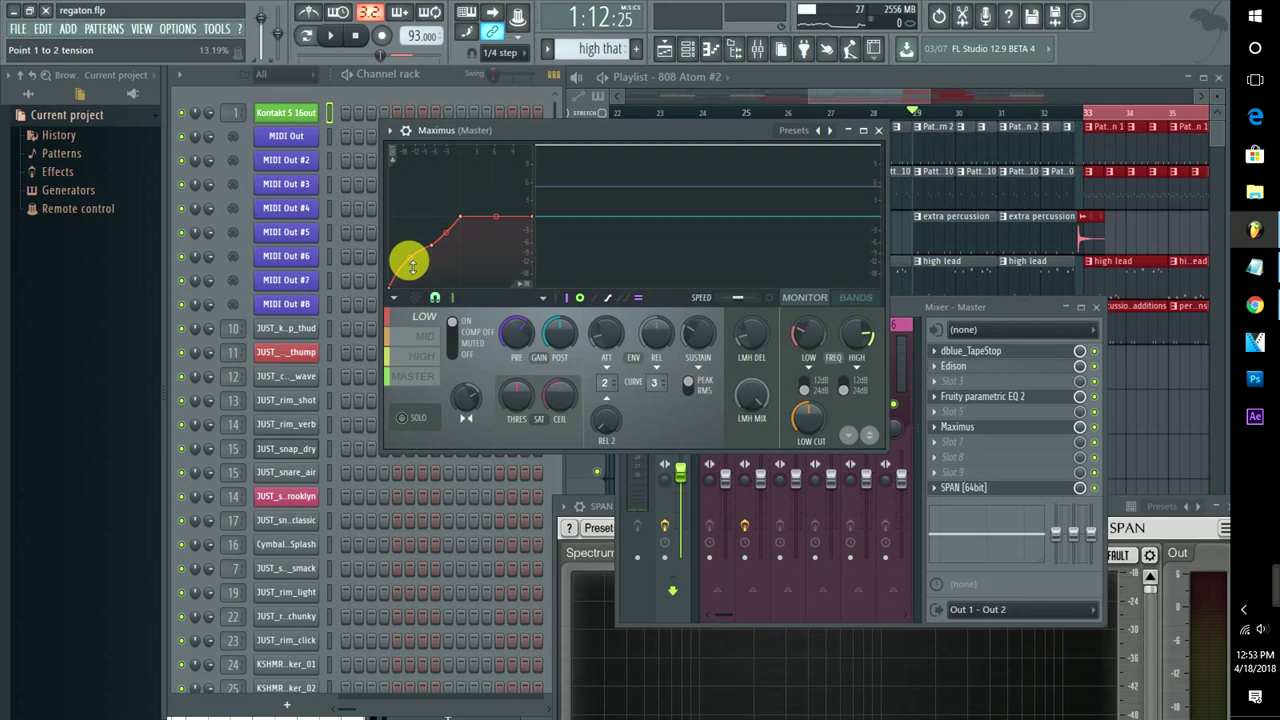
pyautogui.moveTo(446, 233); pyautogui.dragTo(425, 253)
pyautogui.press('space')
pyautogui.press('space')
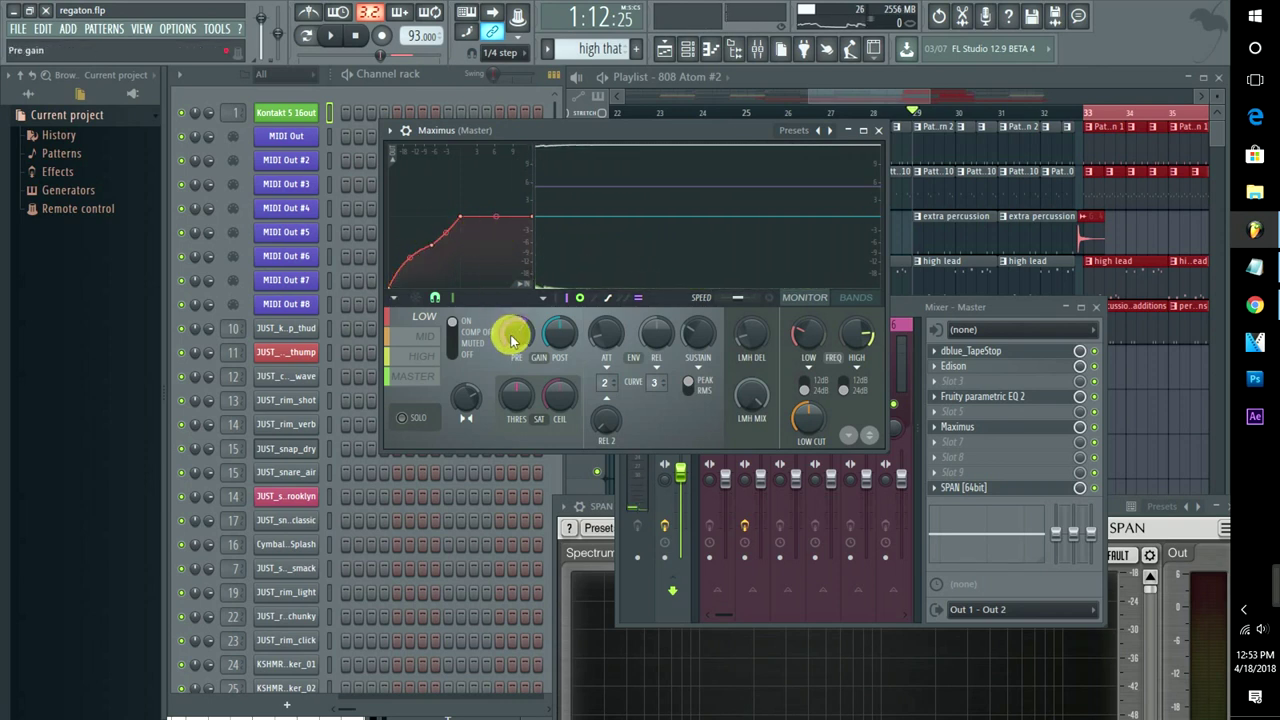
# Examine the frequency ranges of the Maximus bands and monitor the low band's compression during playback
pyautogui.click(862, 297)
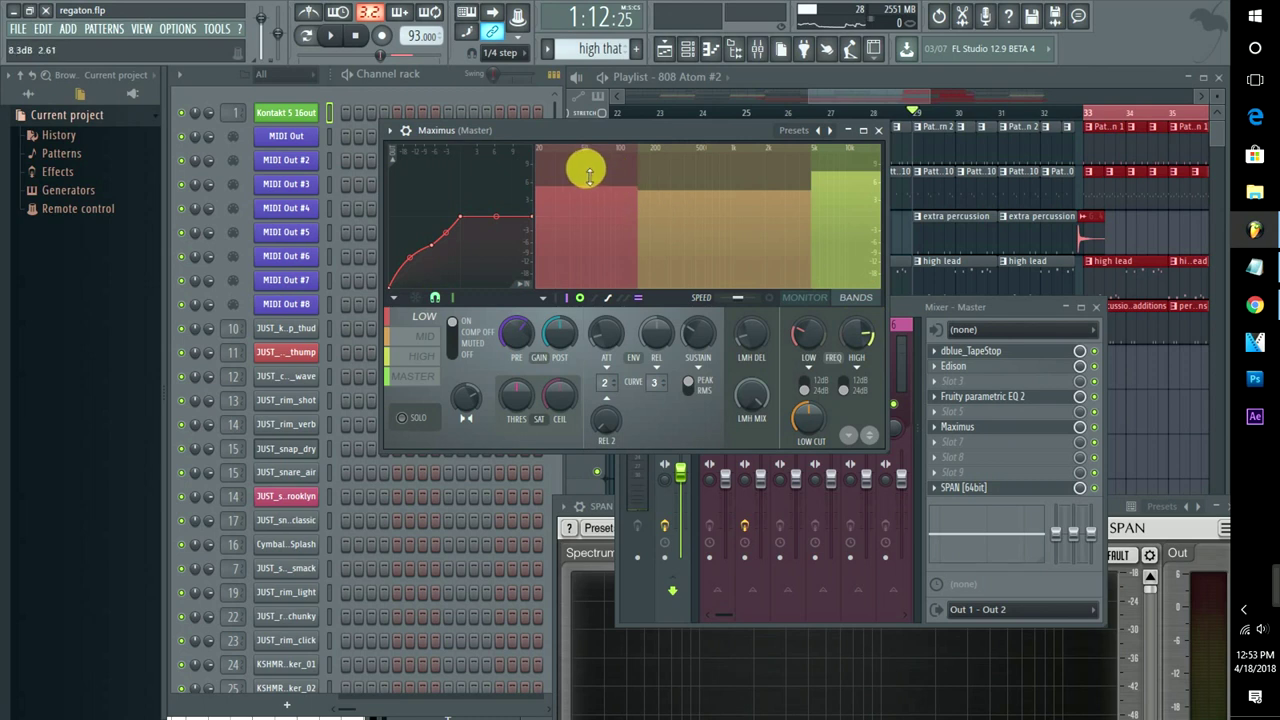
pyautogui.click(808, 299)
pyautogui.press('space')
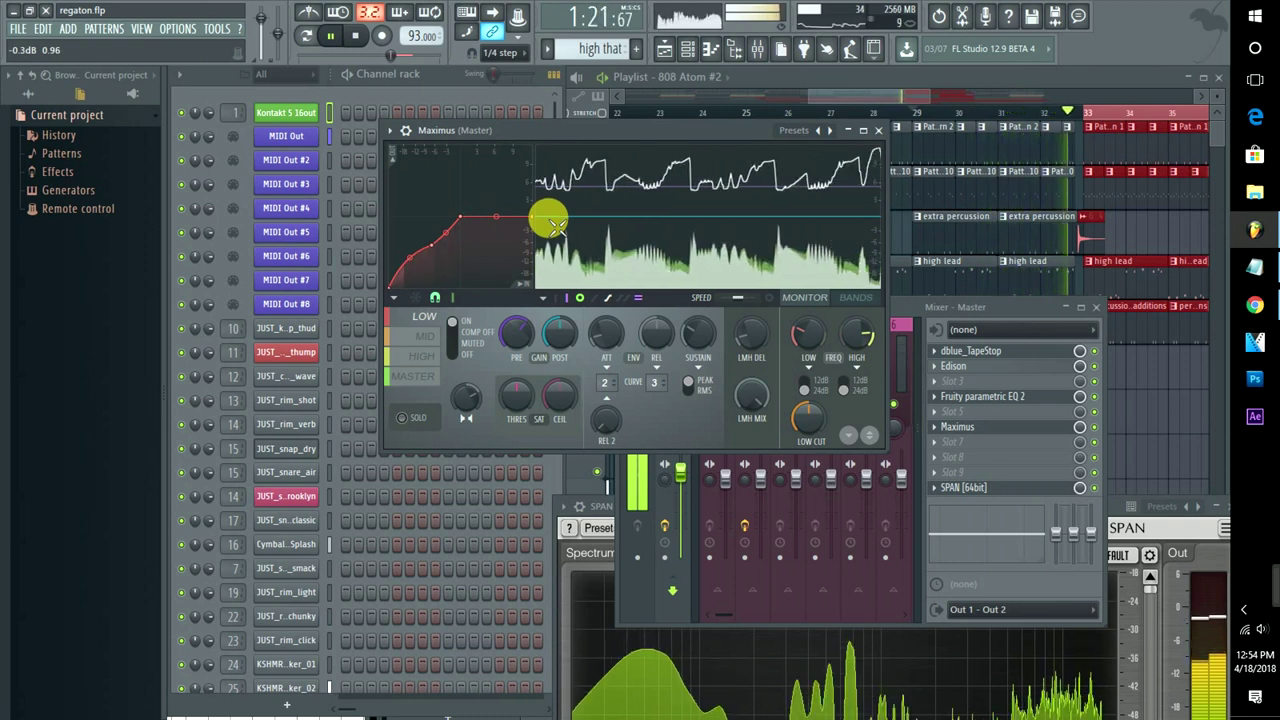
pyautogui.press('space')
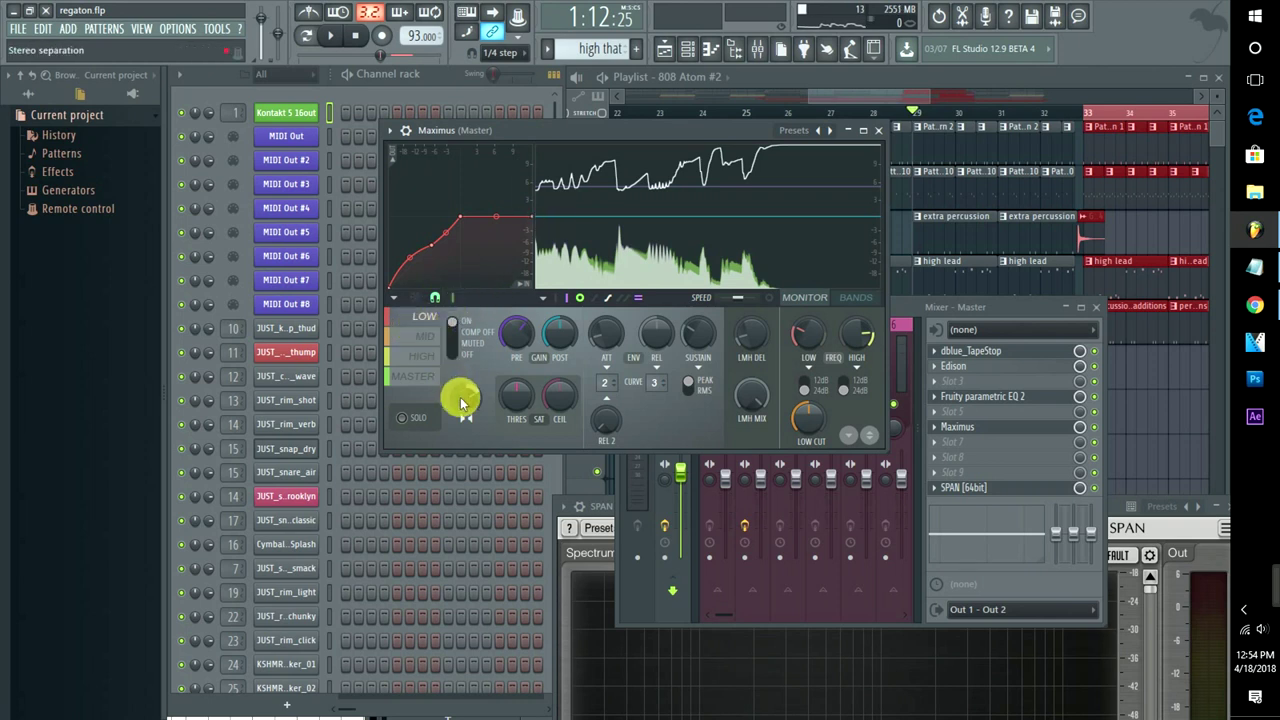
# Set the low band curve's tension between points 2 and 3 to 8.43% and audition the result
pyautogui.moveTo(462, 400); pyautogui.dragTo(462, 415)
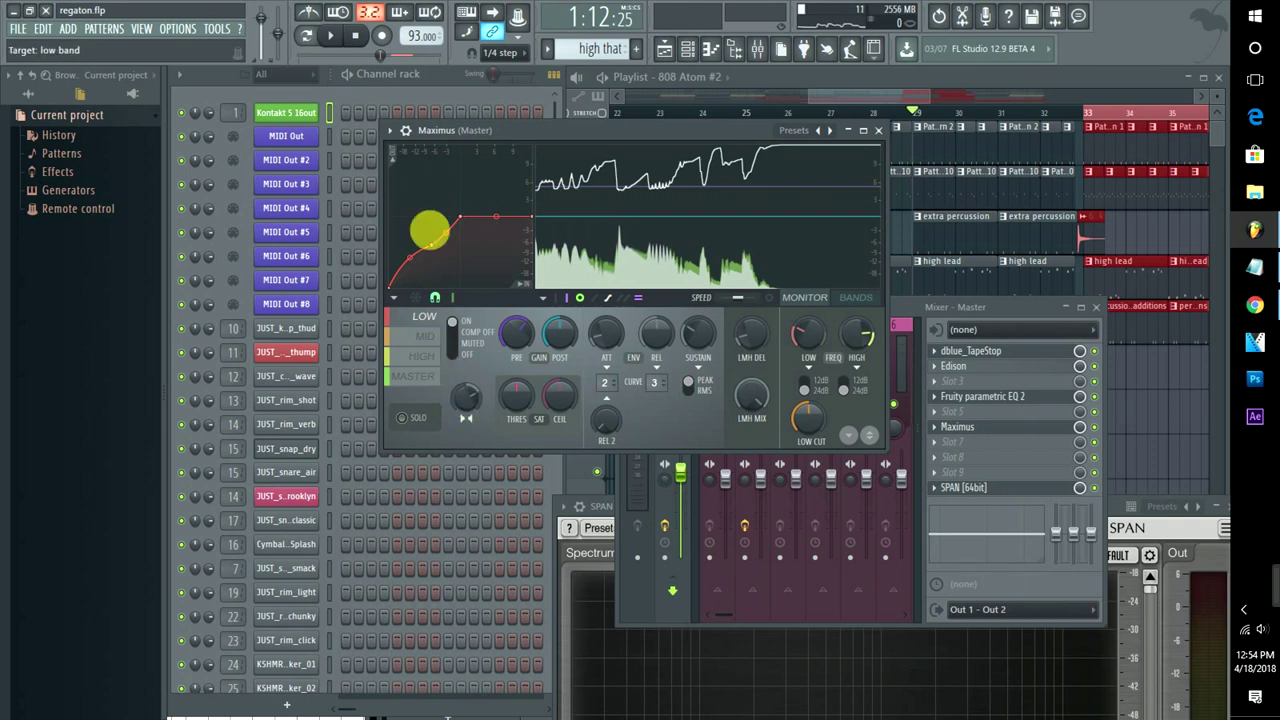
pyautogui.moveTo(454, 247); pyautogui.dragTo(422, 258)
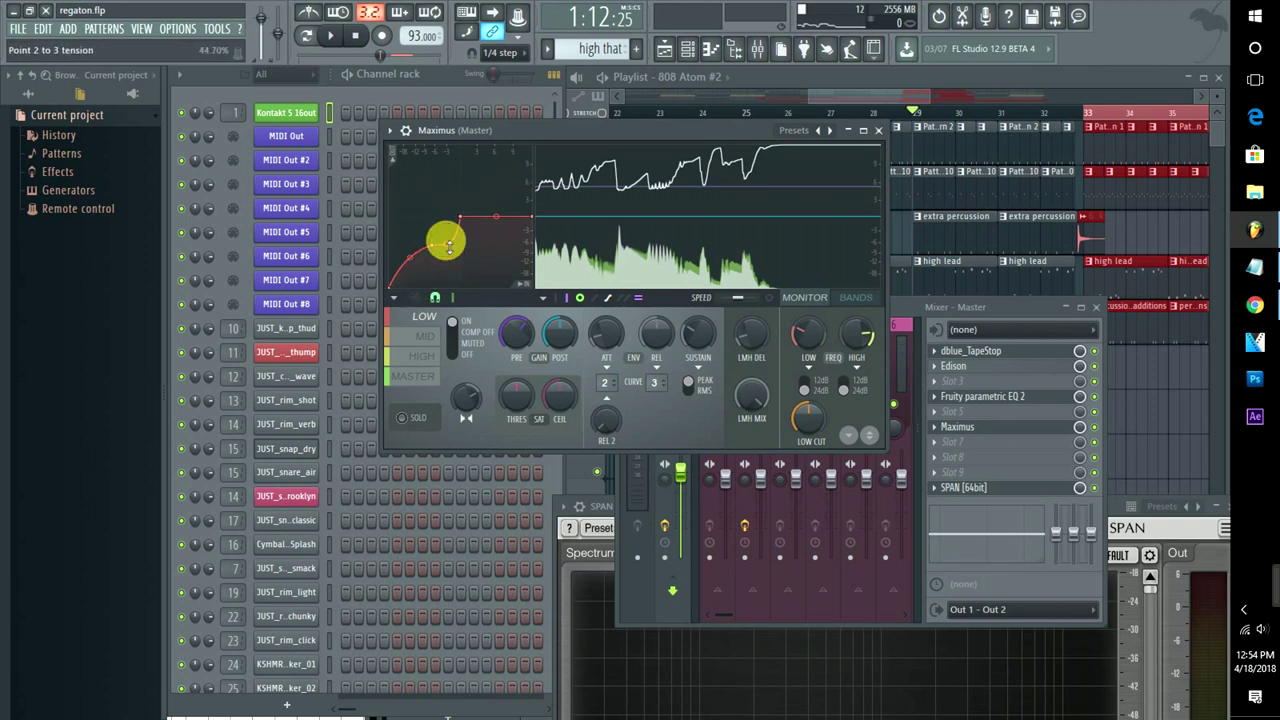
pyautogui.click(450, 246)
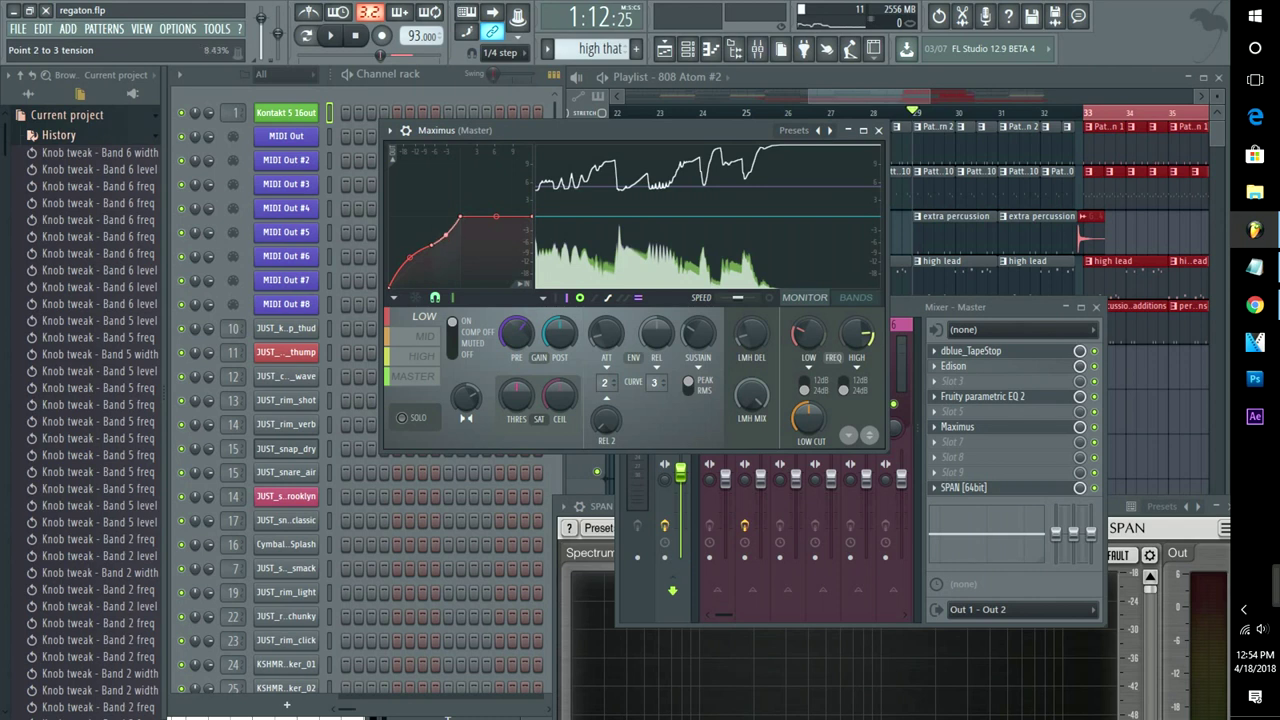
pyautogui.press('space')
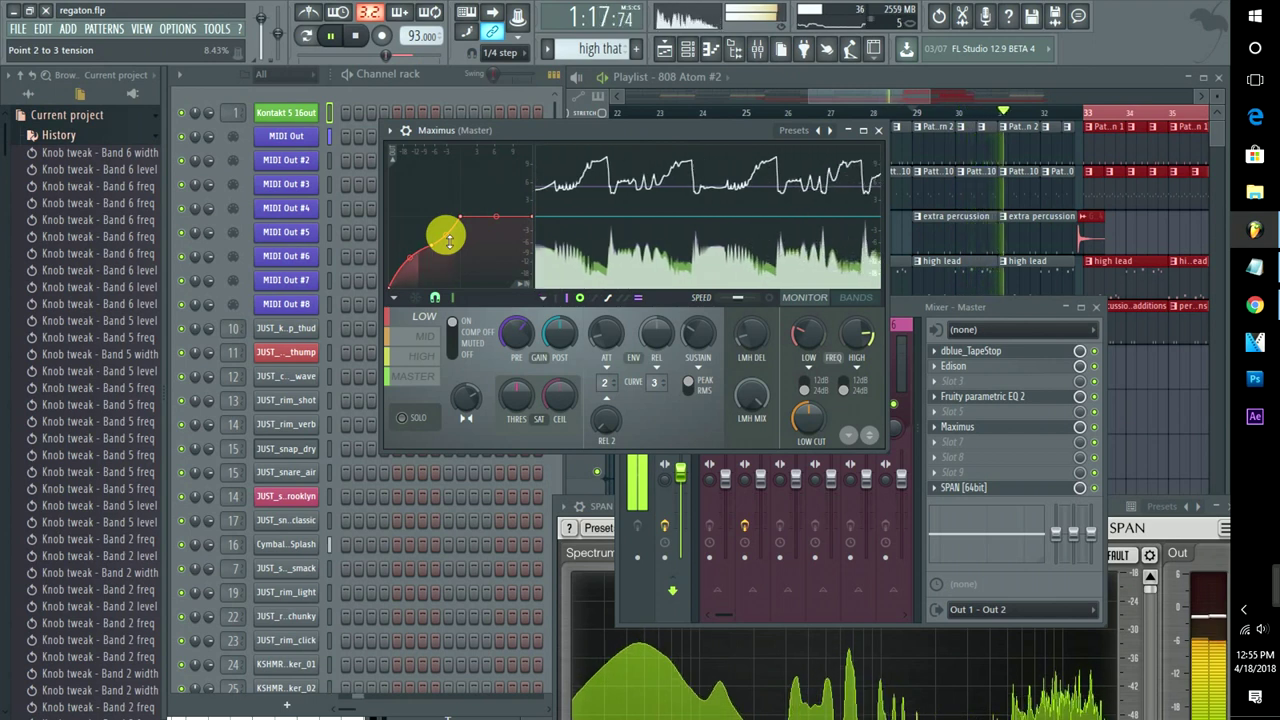
pyautogui.press('space')
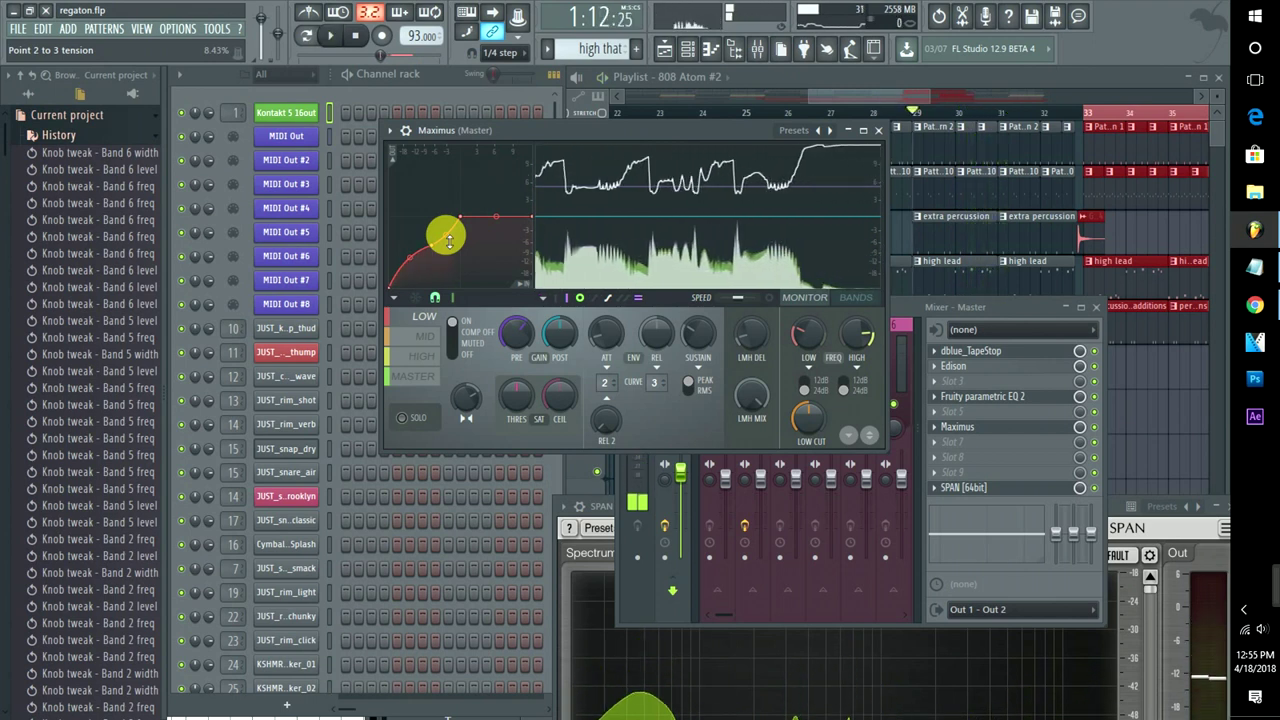
pyautogui.moveTo(449, 240); pyautogui.dragTo(453, 180)
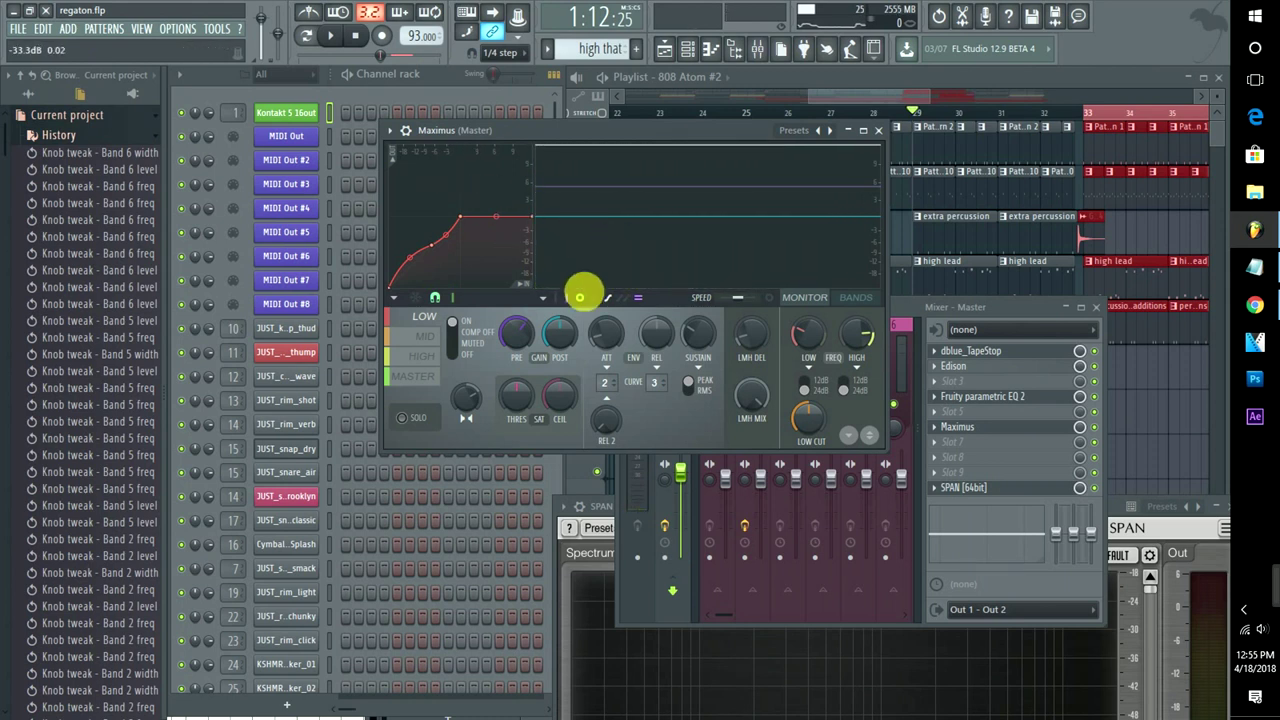
# Show the band ranges in Maximus and play the song with the mid band's curve displayed
pyautogui.click(855, 297)
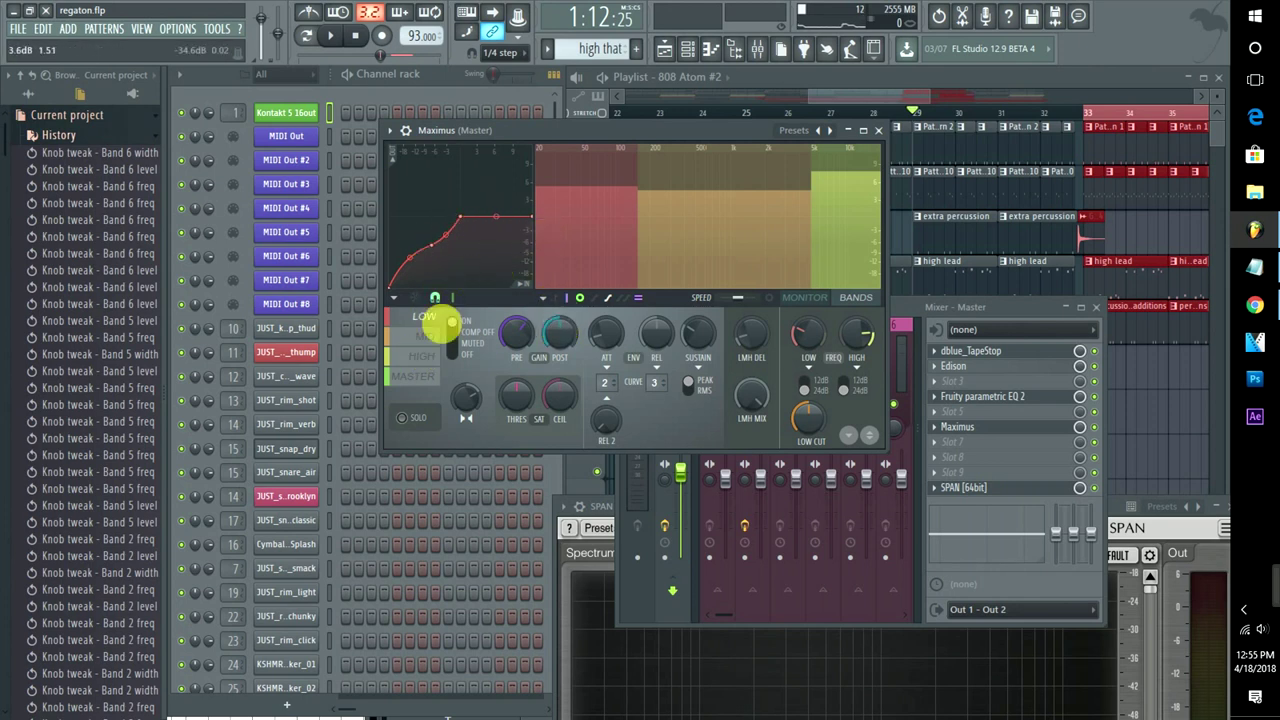
pyautogui.click(426, 340)
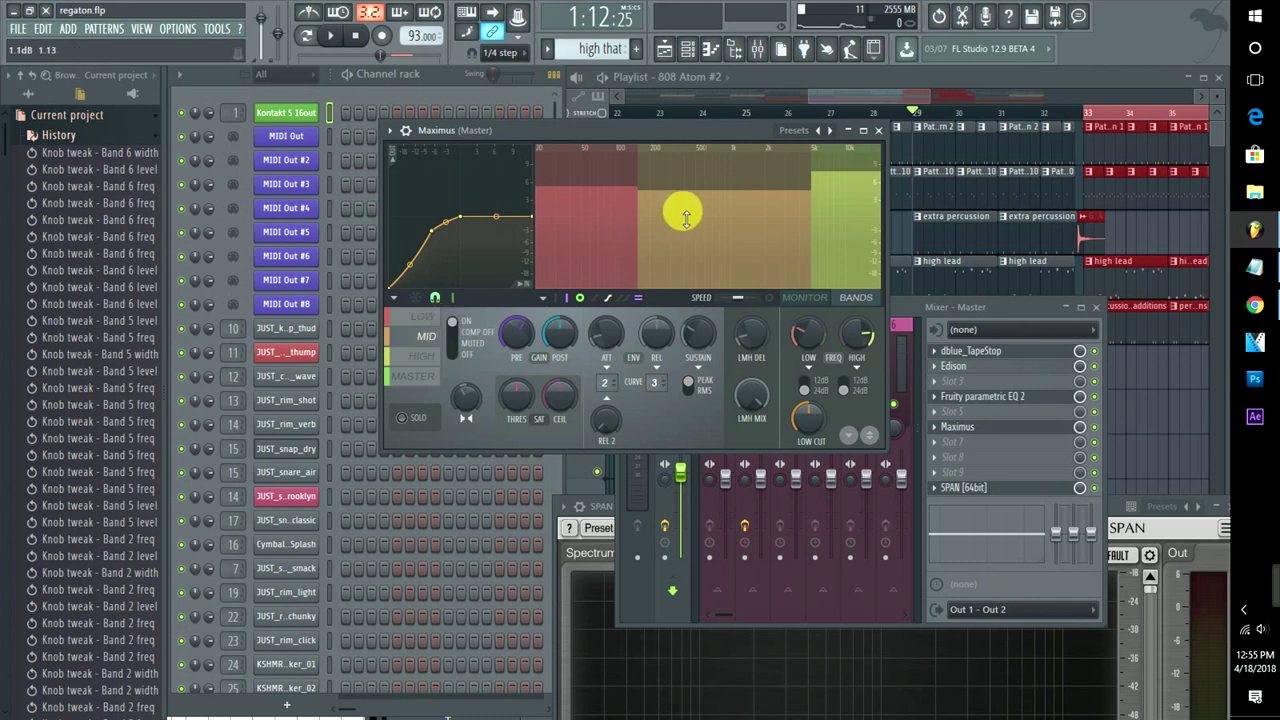
pyautogui.press('space')
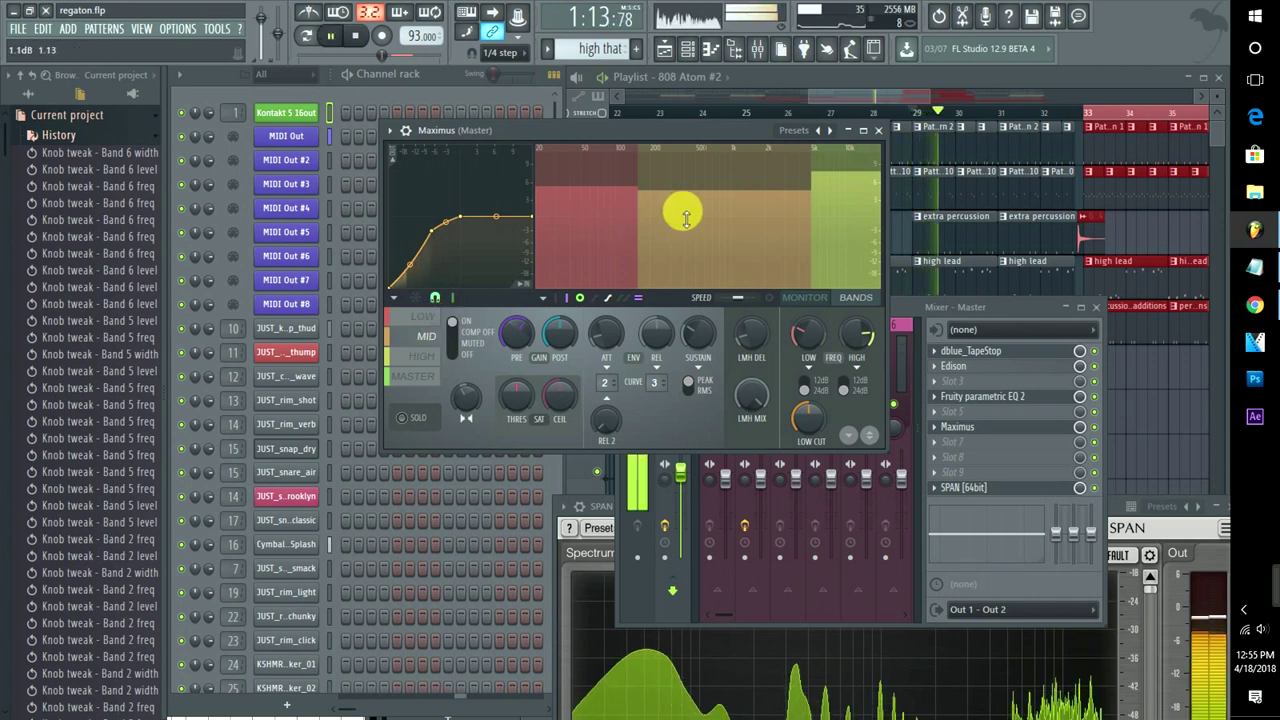
pyautogui.press('space')
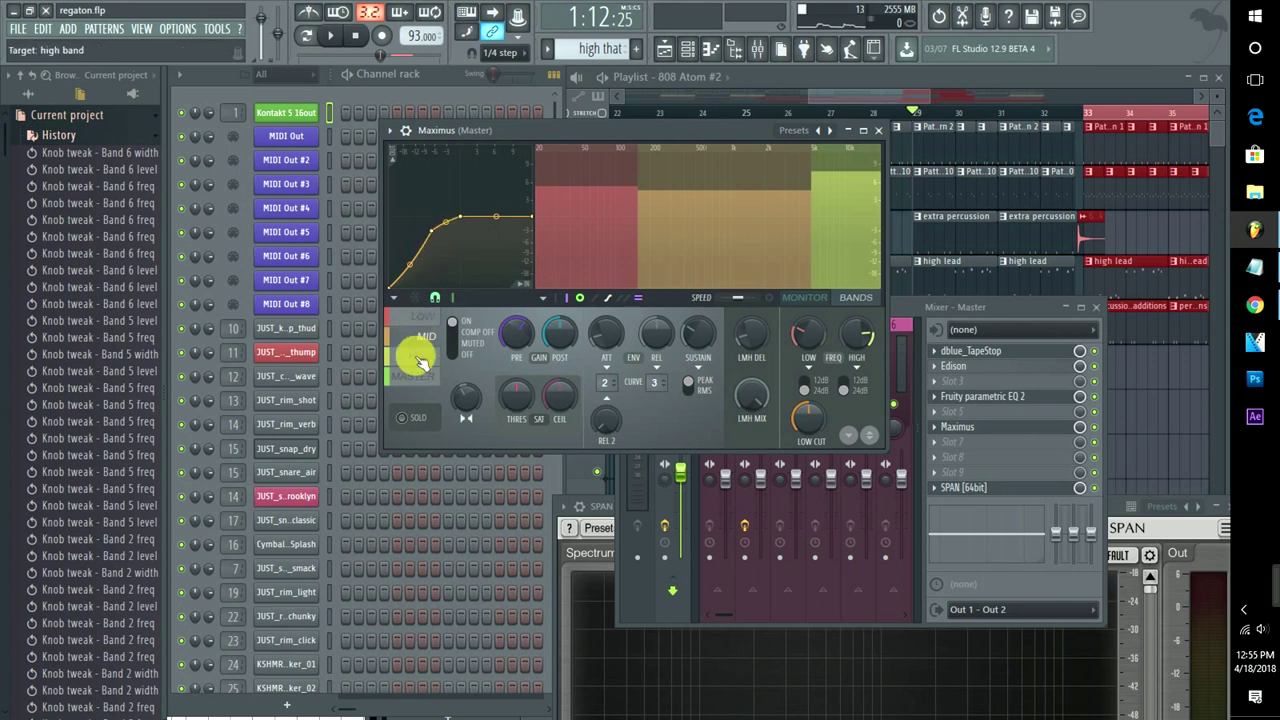
# Solo the high band during playback and compare it with the Maximus master output
pyautogui.click(418, 362)
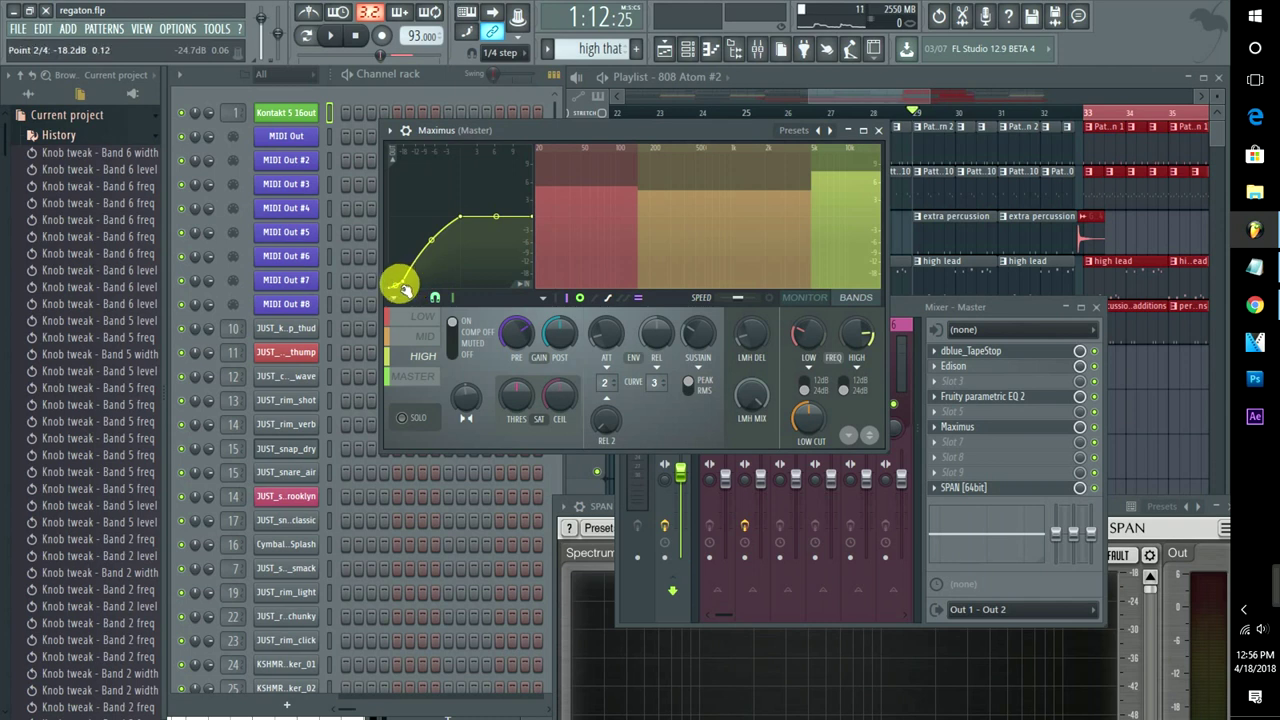
pyautogui.press('space')
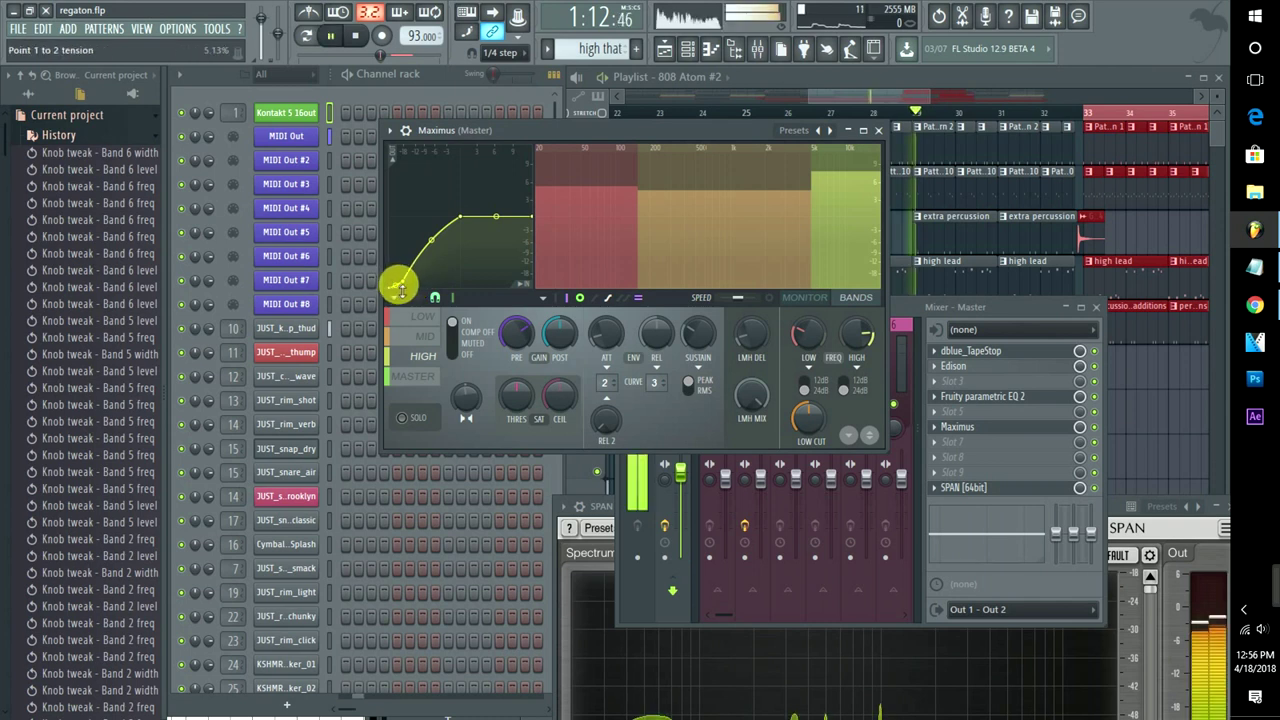
pyautogui.click(402, 415)
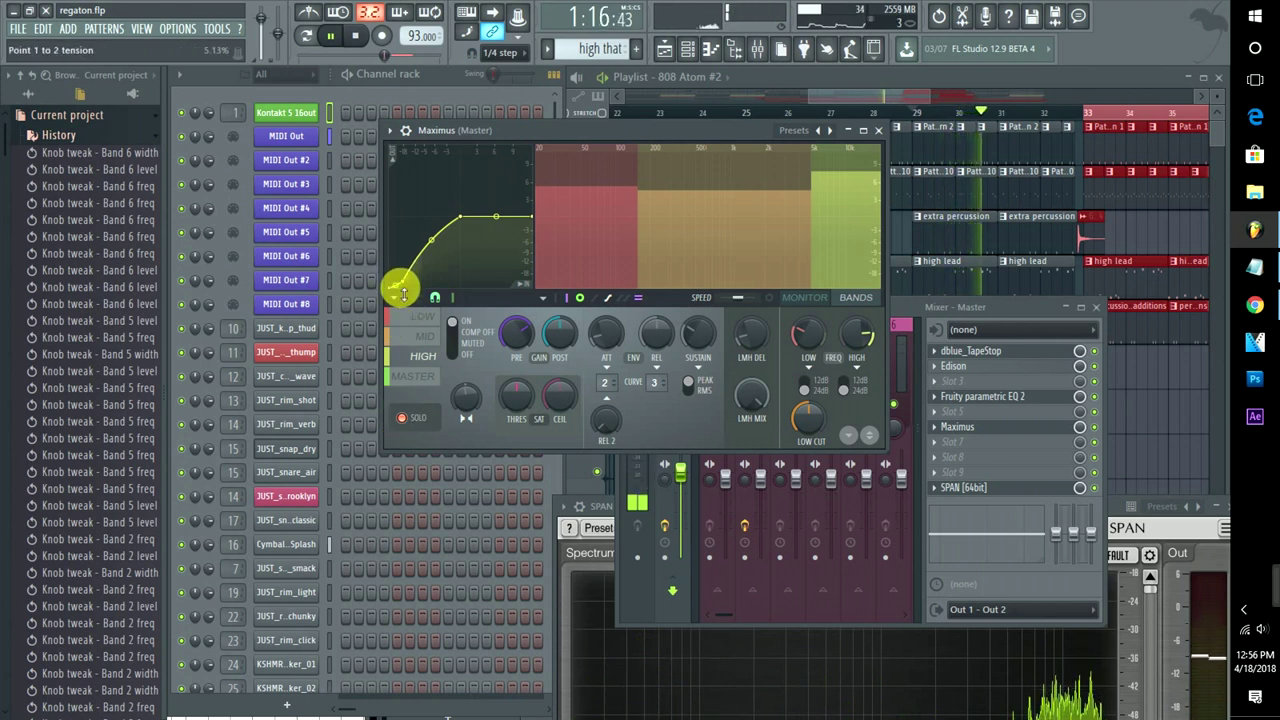
pyautogui.press('space')
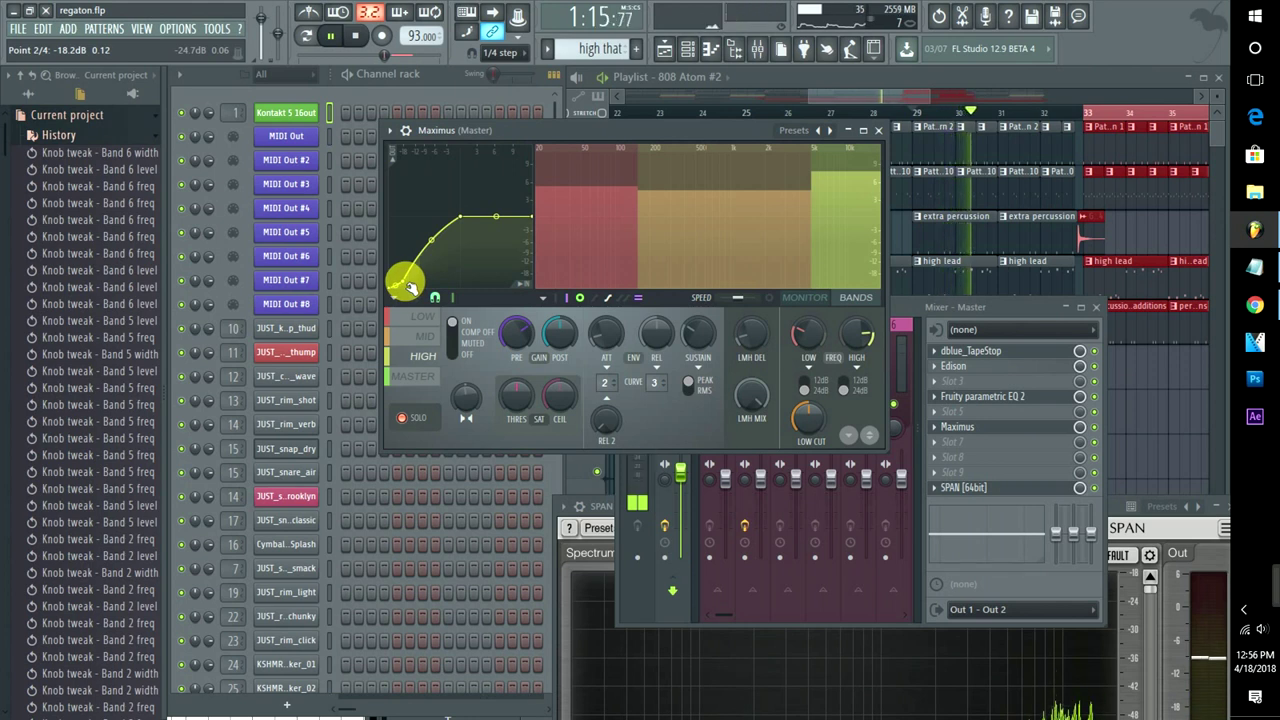
pyautogui.click(410, 377)
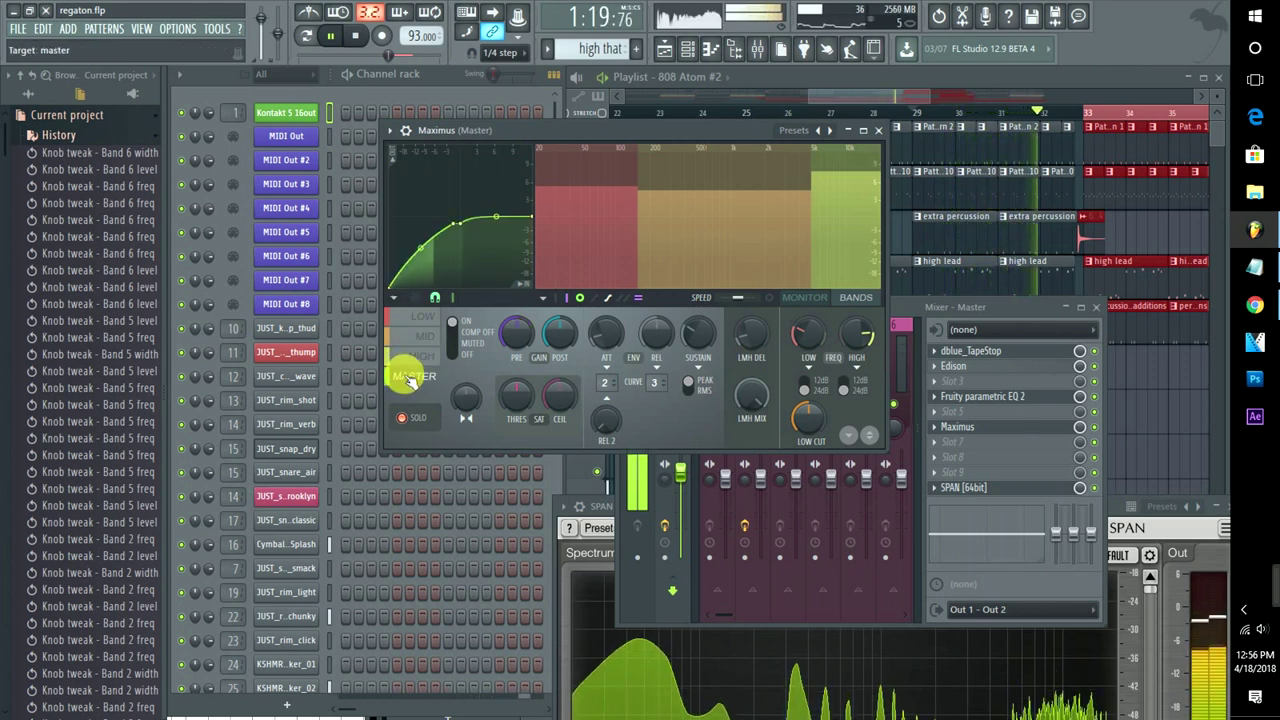
pyautogui.press('space')
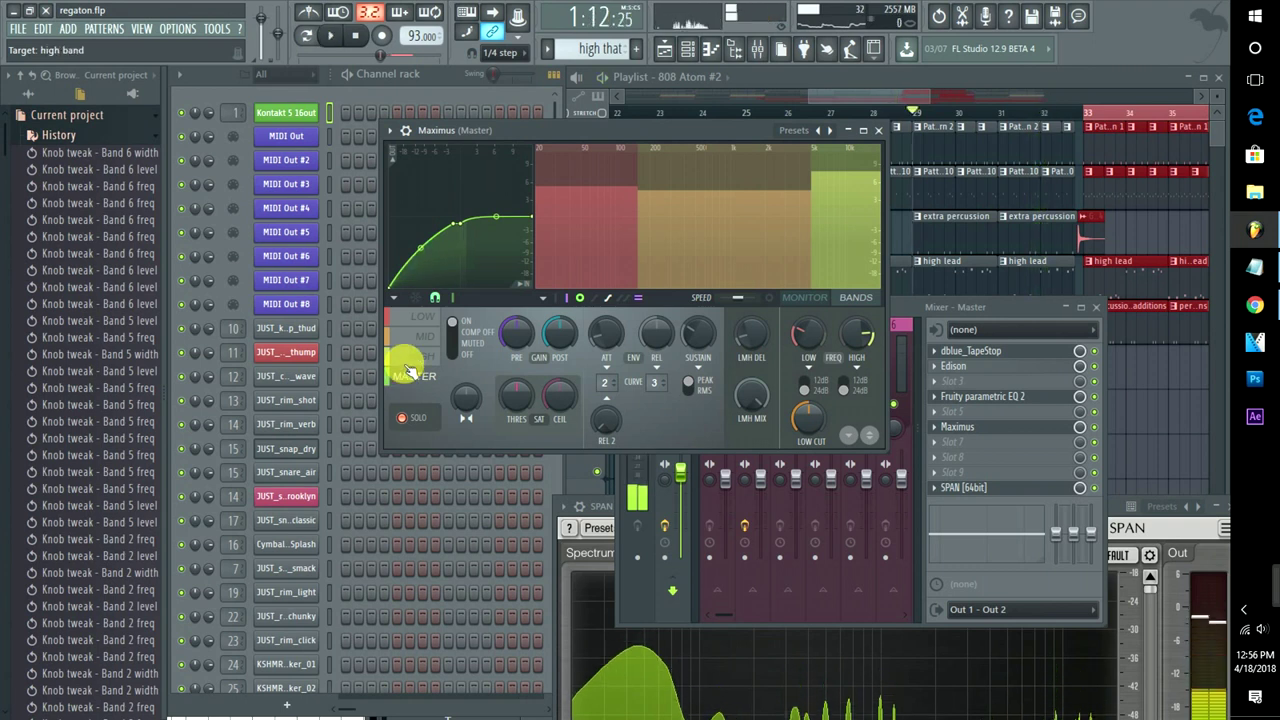
# Raise point 2 of the high band's curve to -18.2 dB and audition the soloed band
pyautogui.click(405, 356)
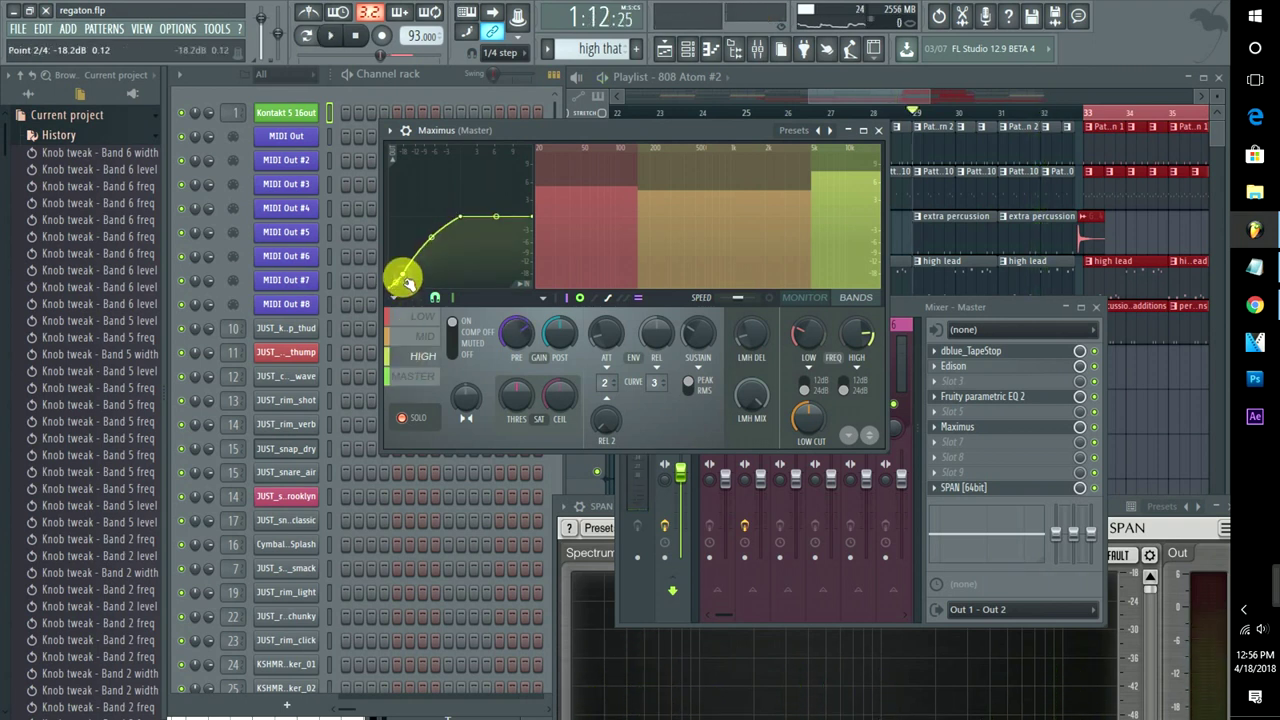
pyautogui.press('space')
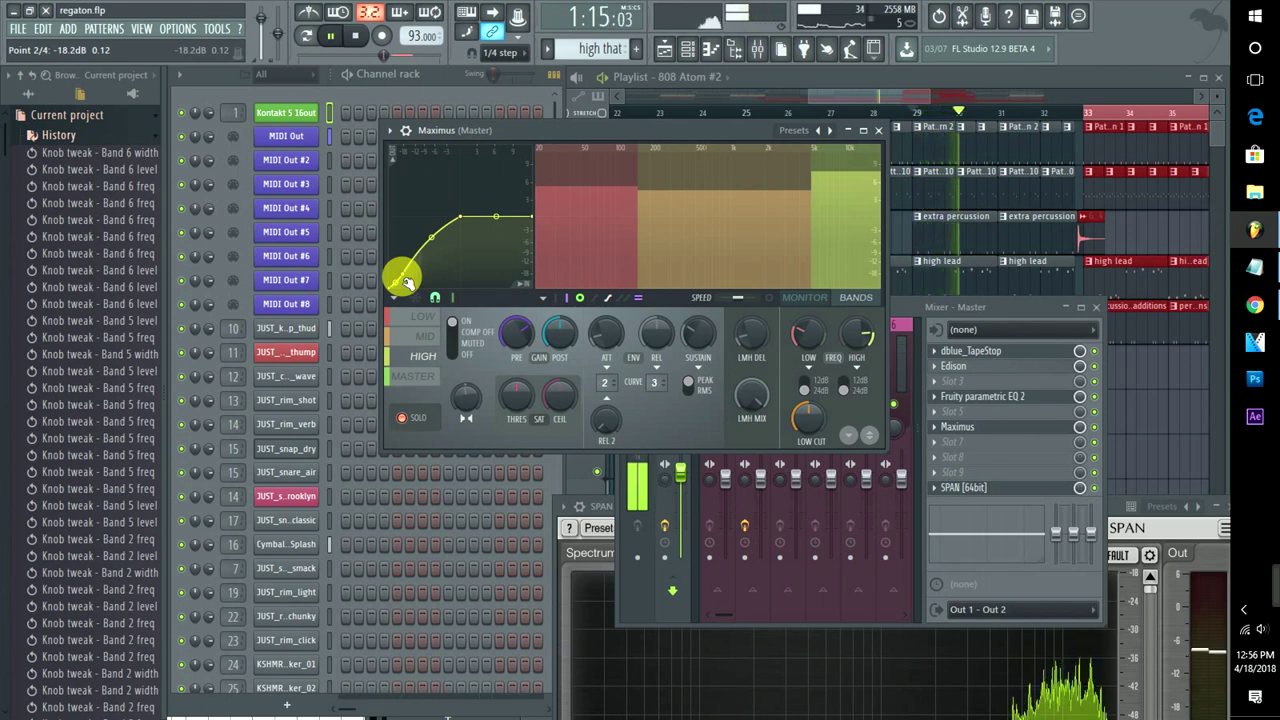
pyautogui.press('space')
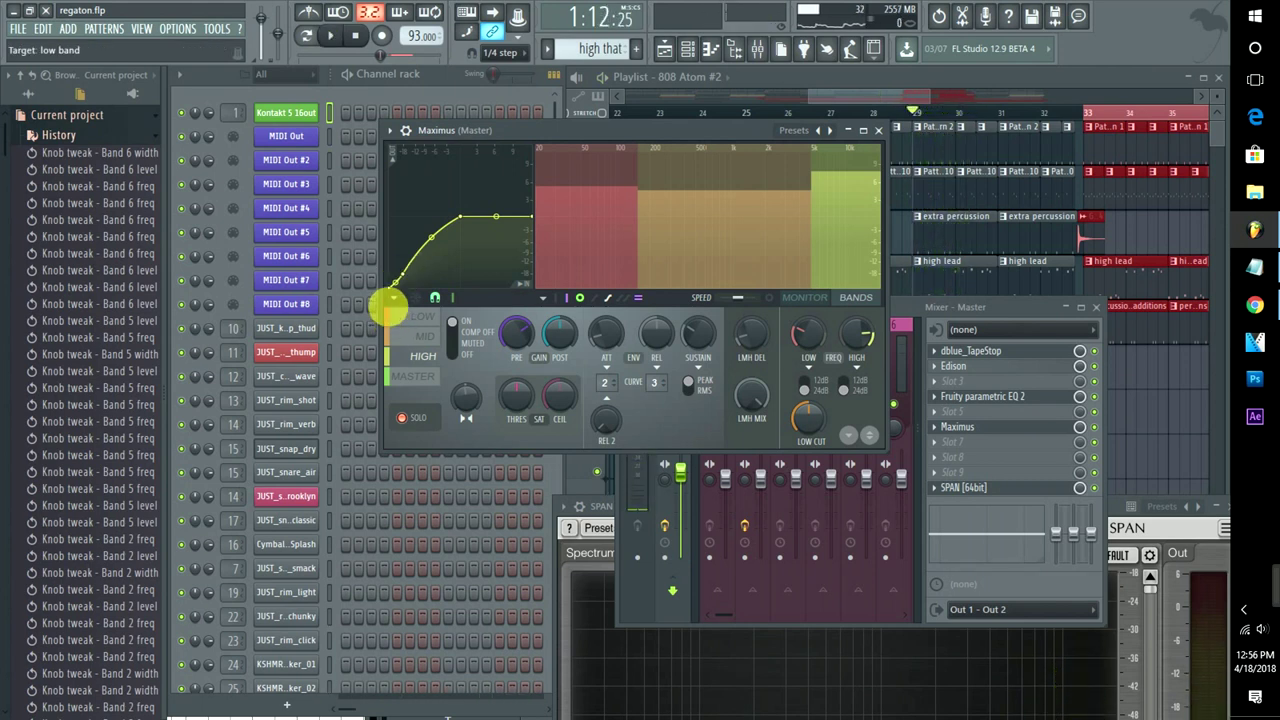
pyautogui.moveTo(395, 283); pyautogui.dragTo(425, 260)
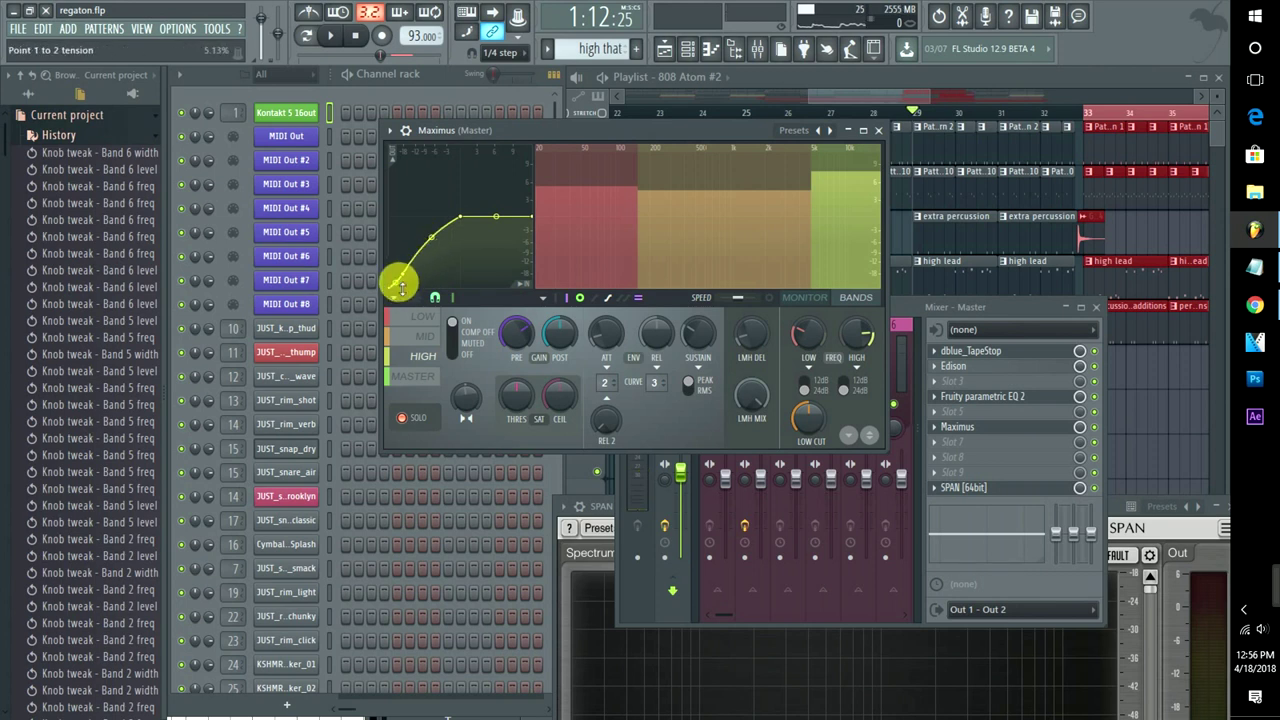
pyautogui.press('space')
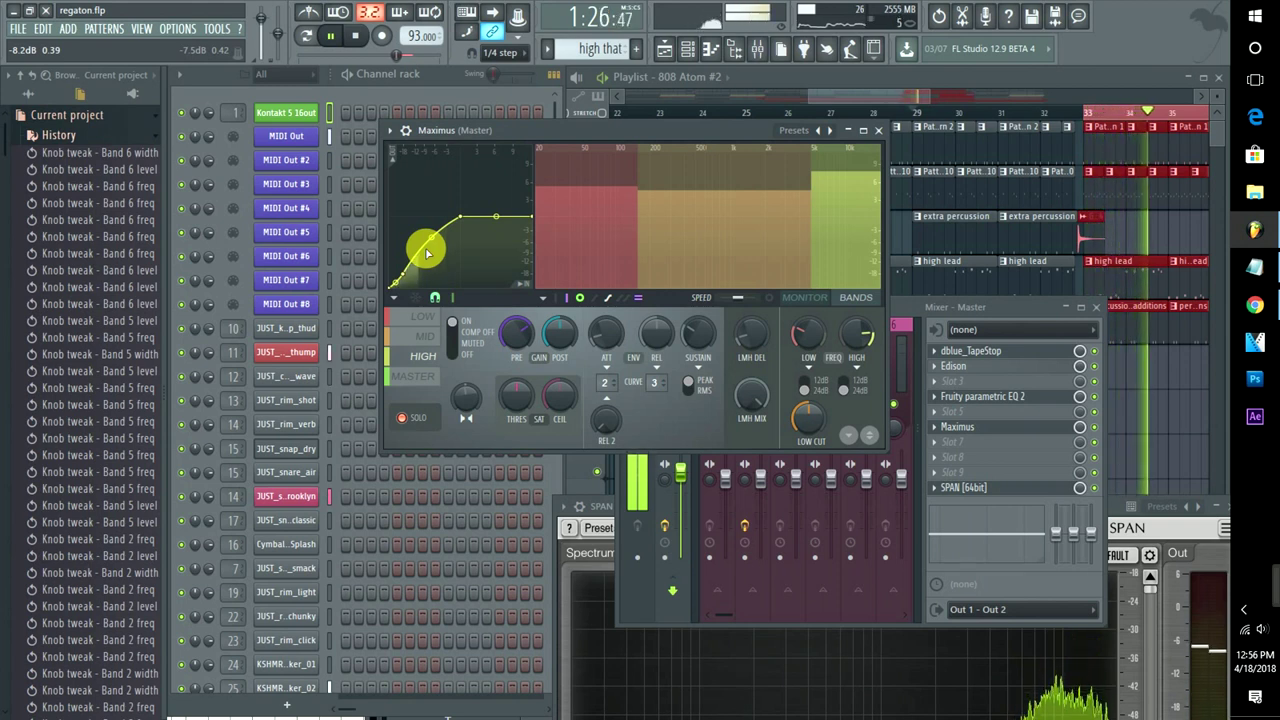
pyautogui.press('space')
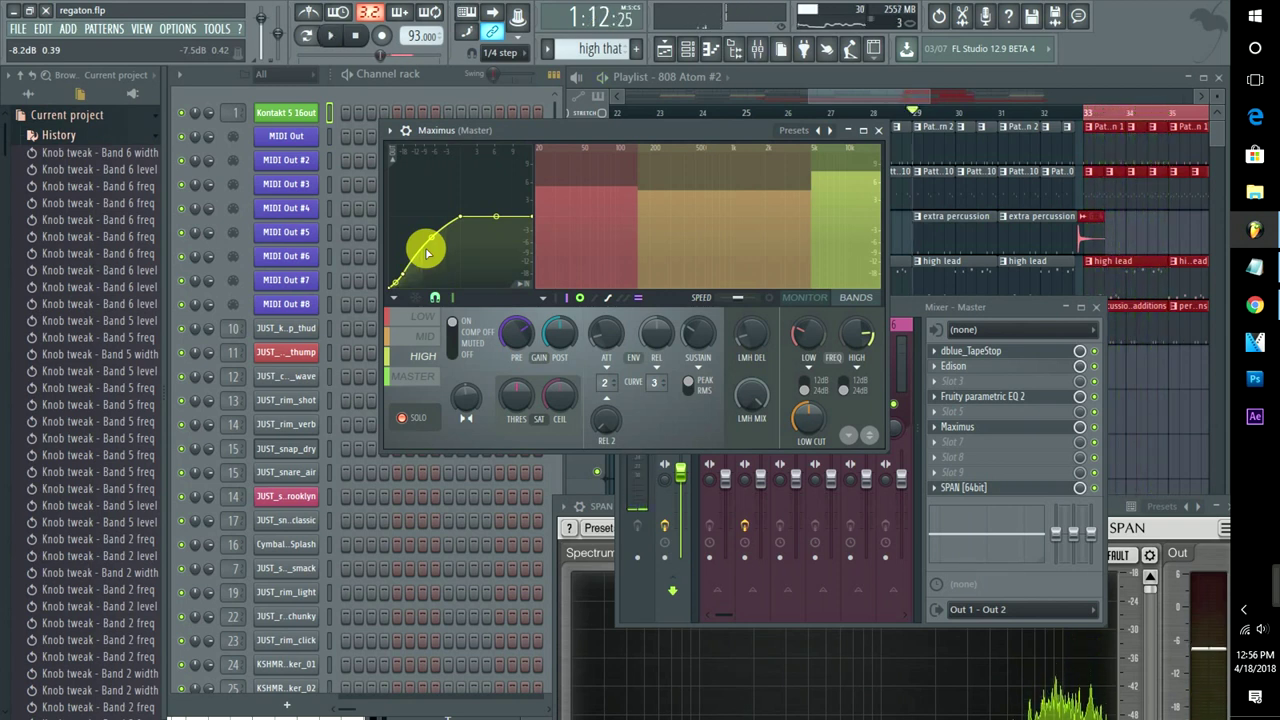
# Turn off solo in Maximus and play the full mix while monitoring the master band's compression
pyautogui.click(426, 336)
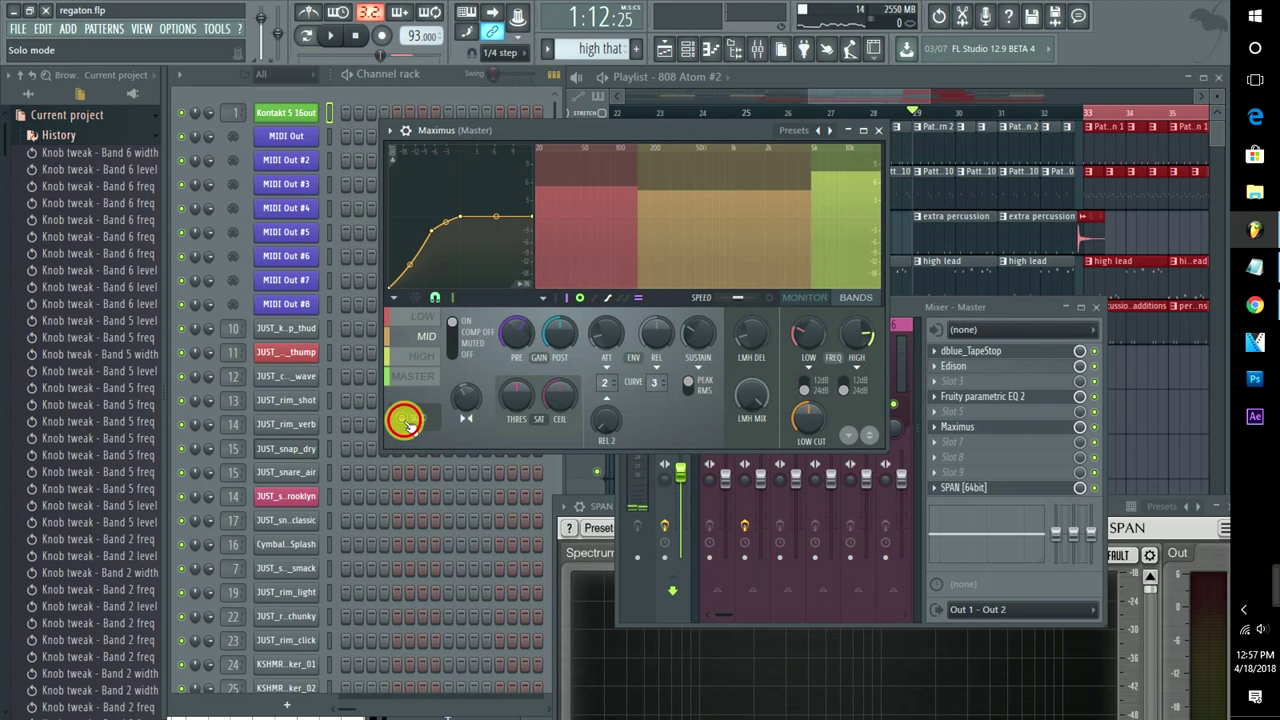
pyautogui.click(405, 386)
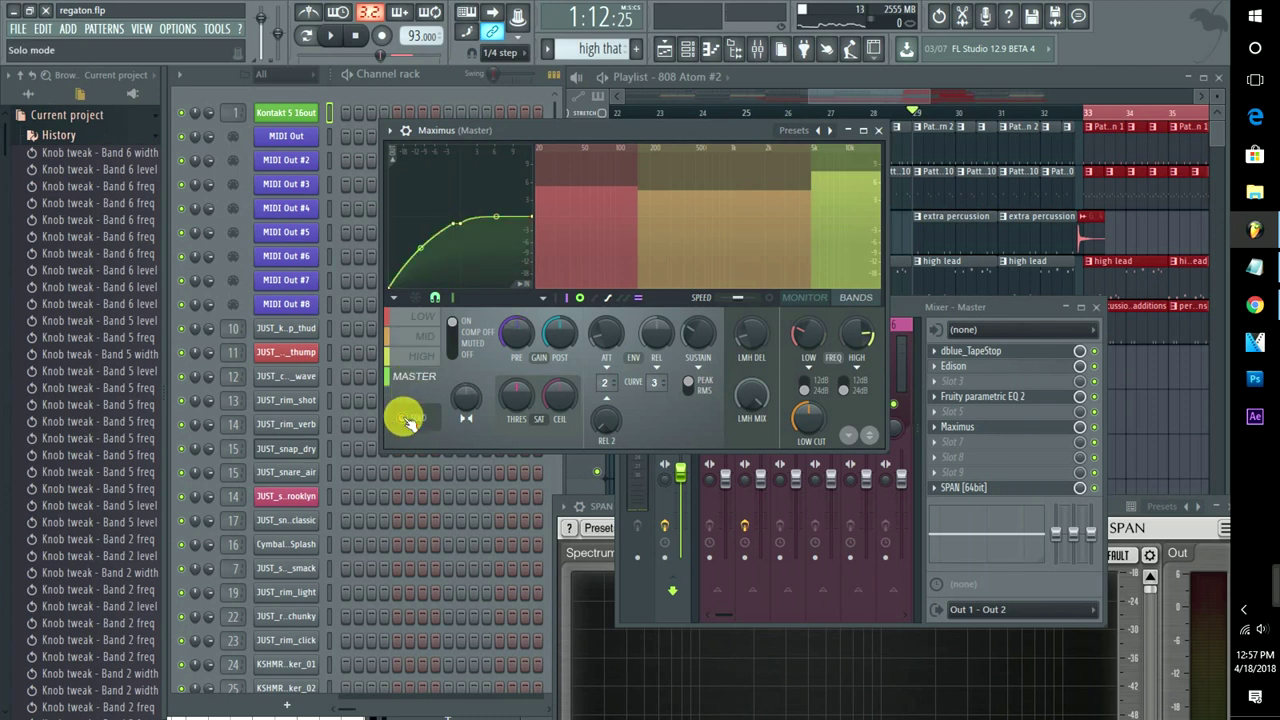
pyautogui.click(800, 297)
pyautogui.press('space')
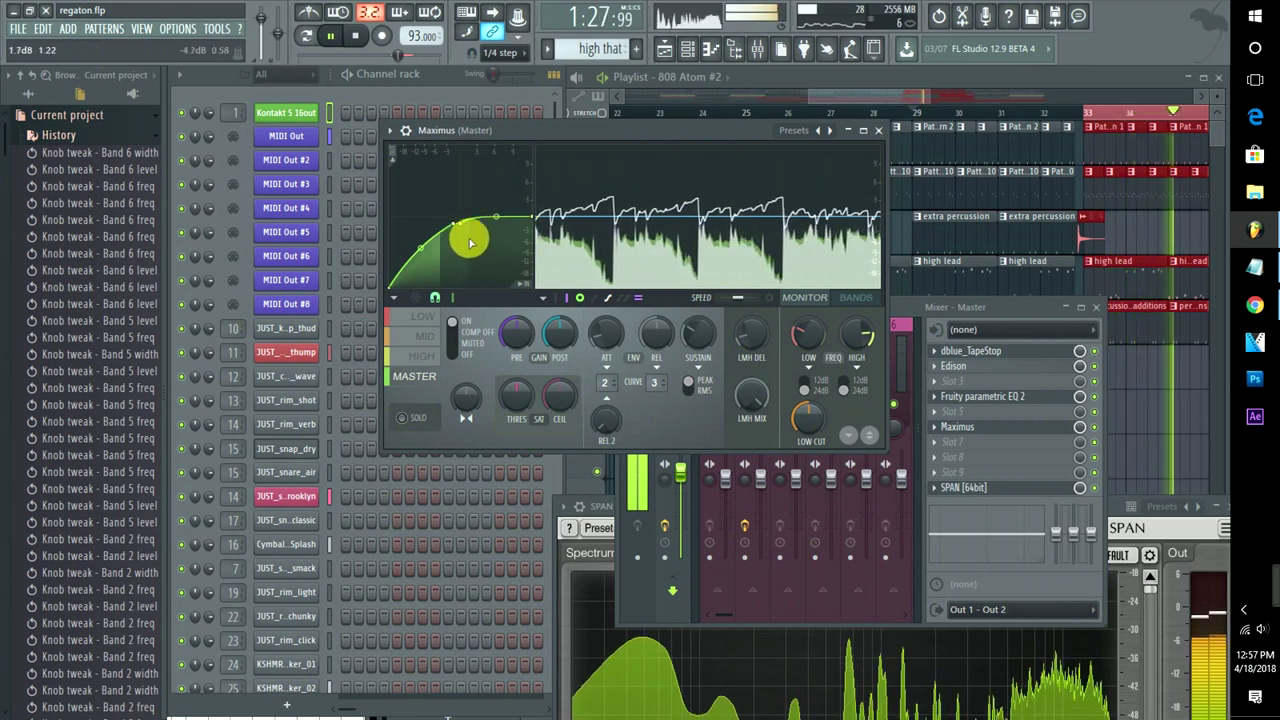
pyautogui.press('space')
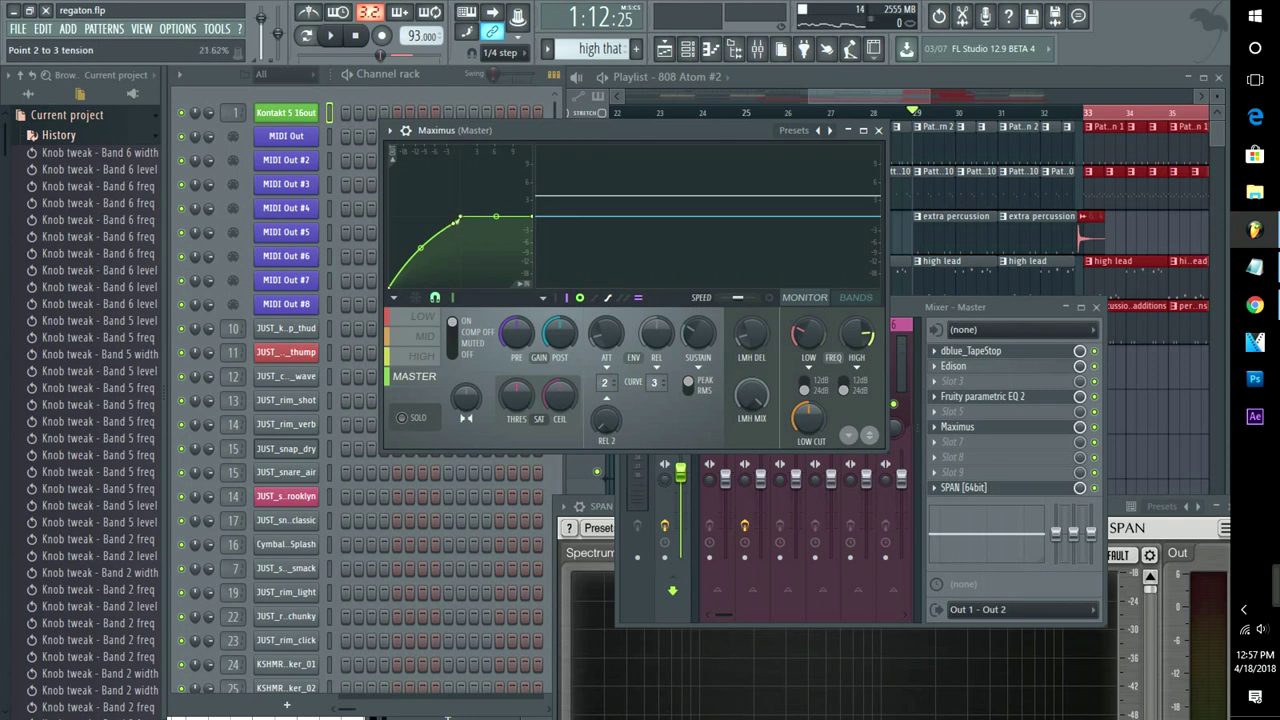
# Soften the knee of the master band's curve in Maximus, audition it, and set the point 2 to 3 tension to 41.77%
pyautogui.moveTo(463, 220)
pyautogui.mouseDown()
pyautogui.moveTo(495, 220)
pyautogui.moveTo(478, 219)
pyautogui.mouseUp()
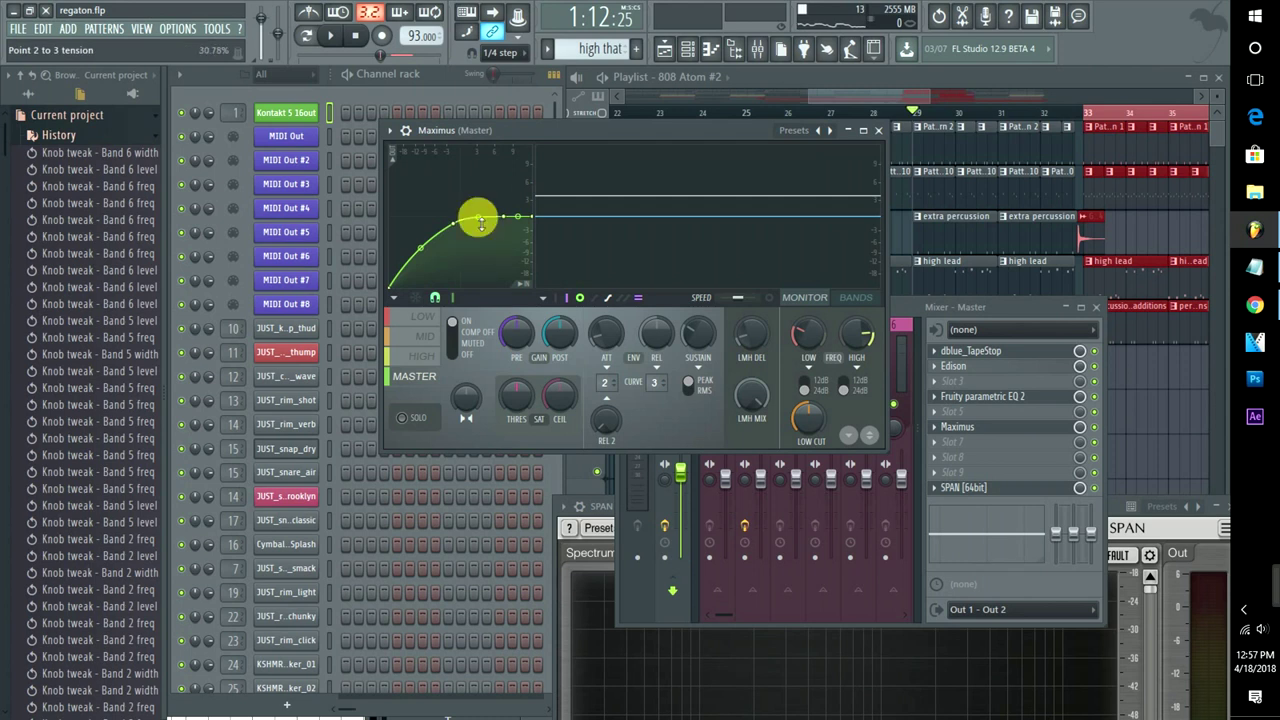
pyautogui.press('space')
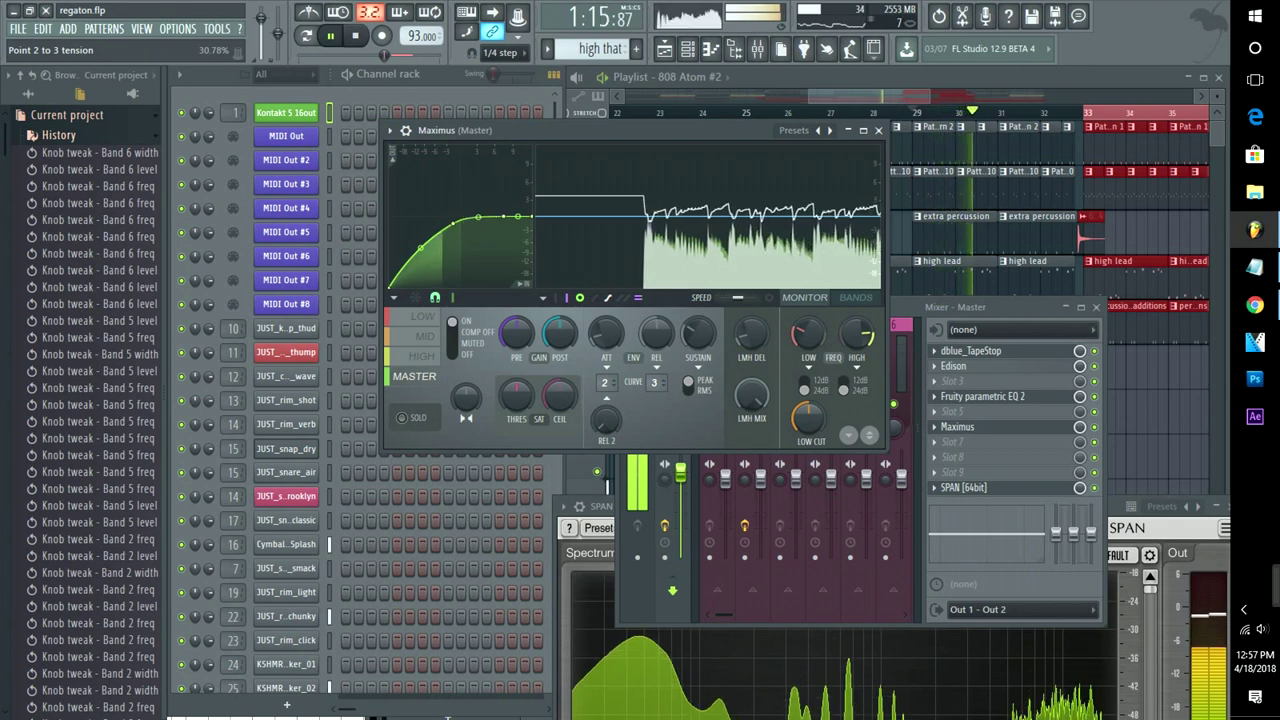
pyautogui.moveTo(478, 219); pyautogui.dragTo(479, 219)
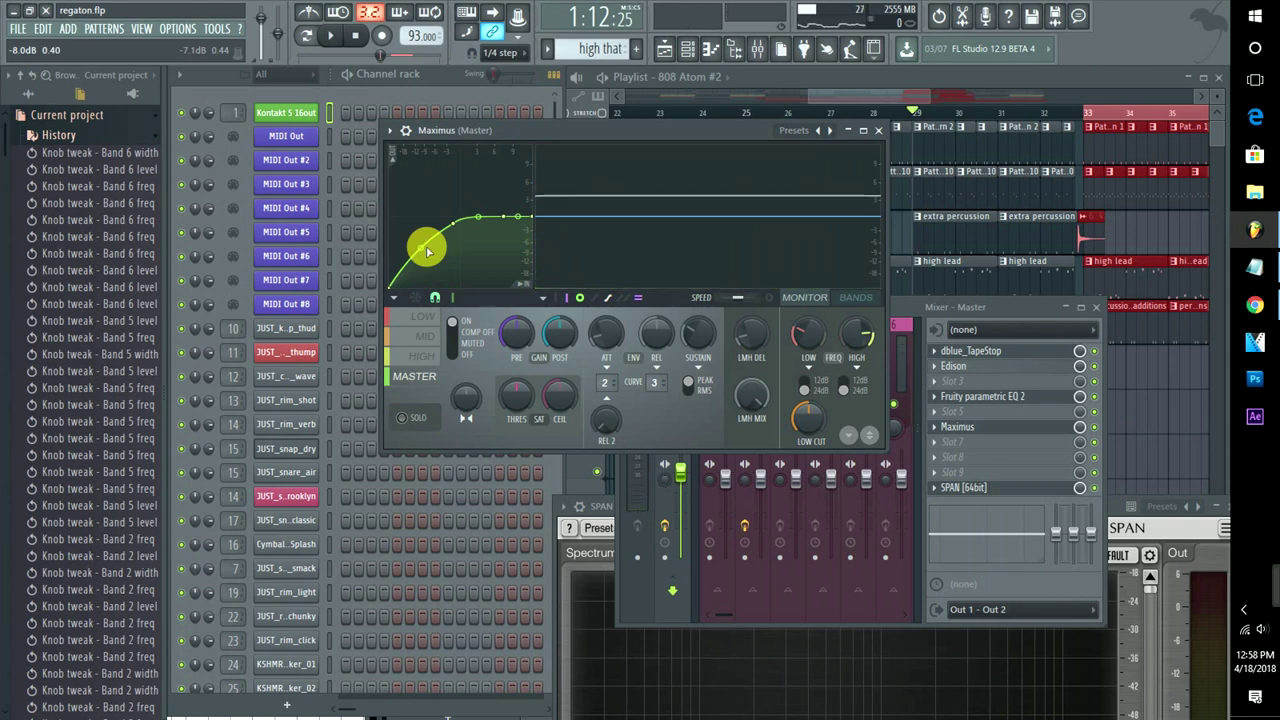
pyautogui.moveTo(424, 246); pyautogui.dragTo(432, 241)
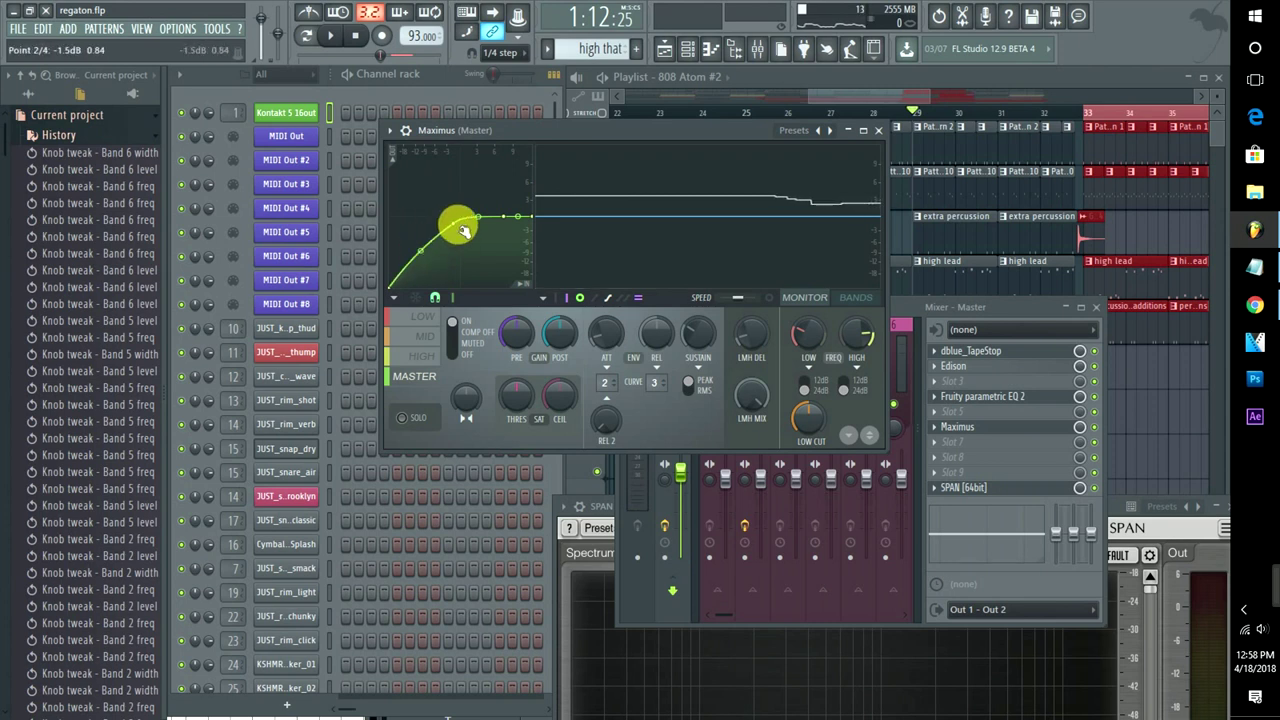
pyautogui.moveTo(464, 231); pyautogui.dragTo(475, 216)
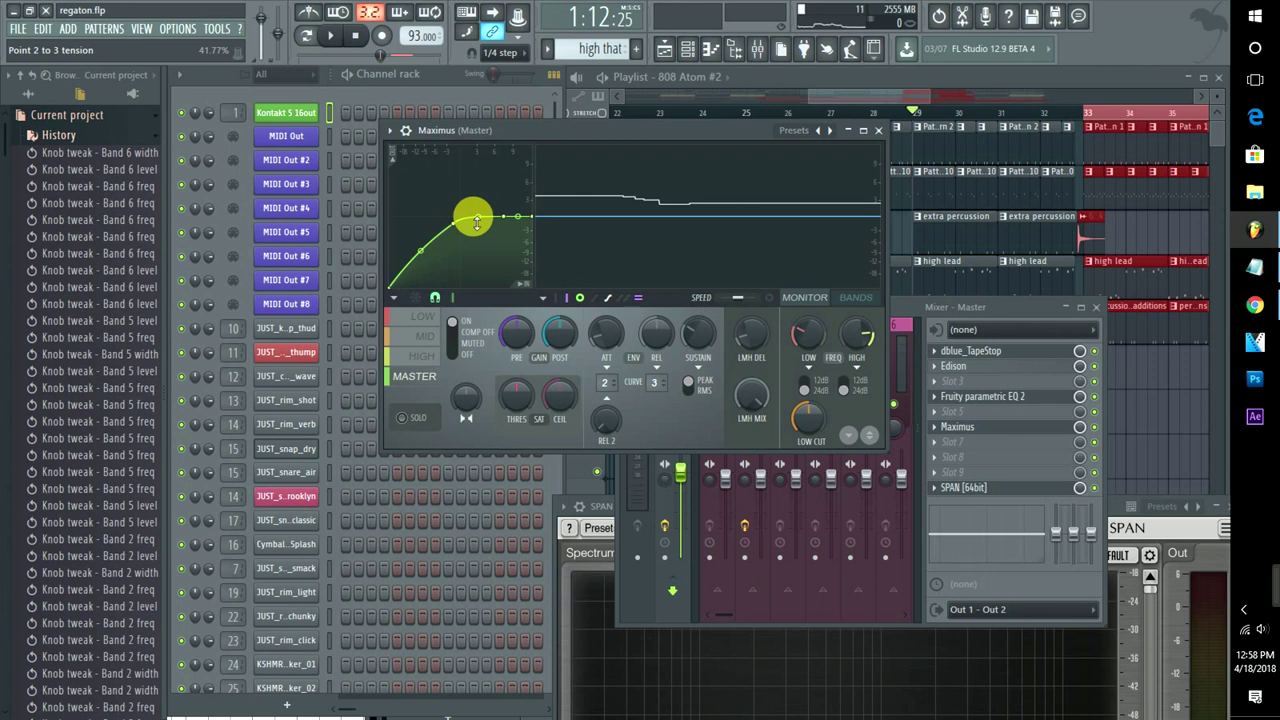
# Review the Master track's Fruity parametric EQ 2 curve and bring Maximus back to the front
pyautogui.click(975, 398)
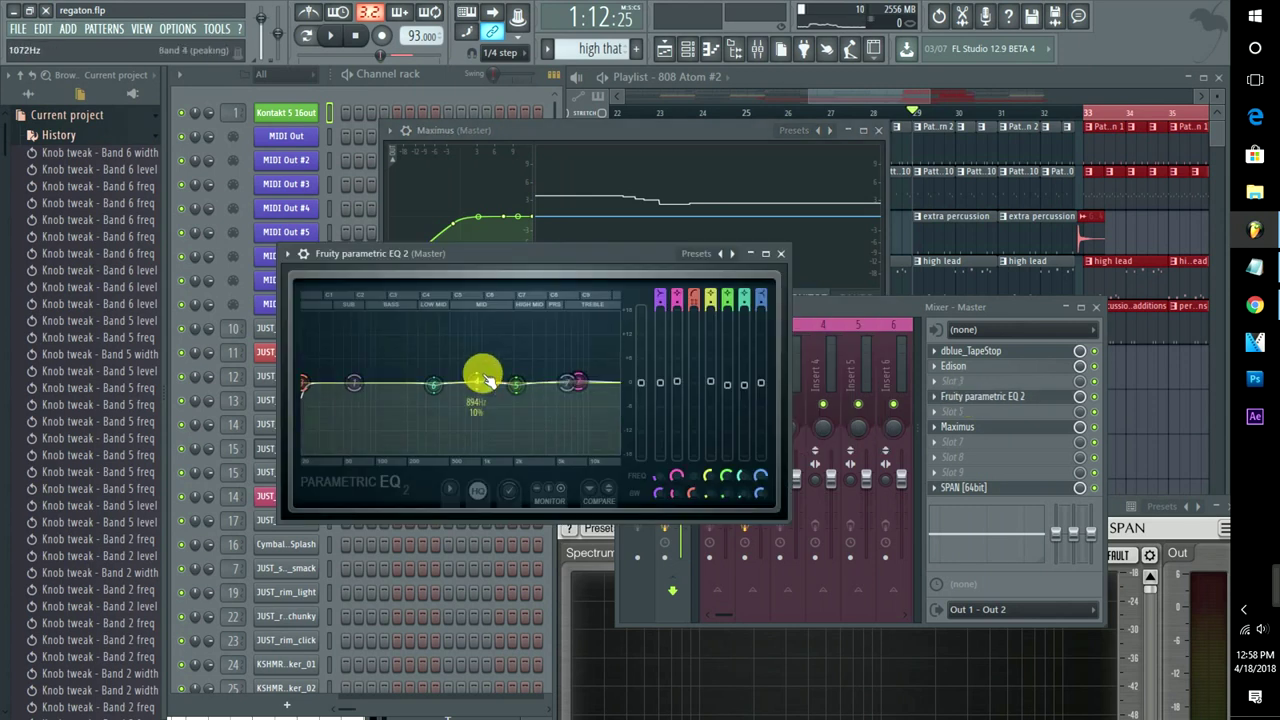
pyautogui.click(981, 425)
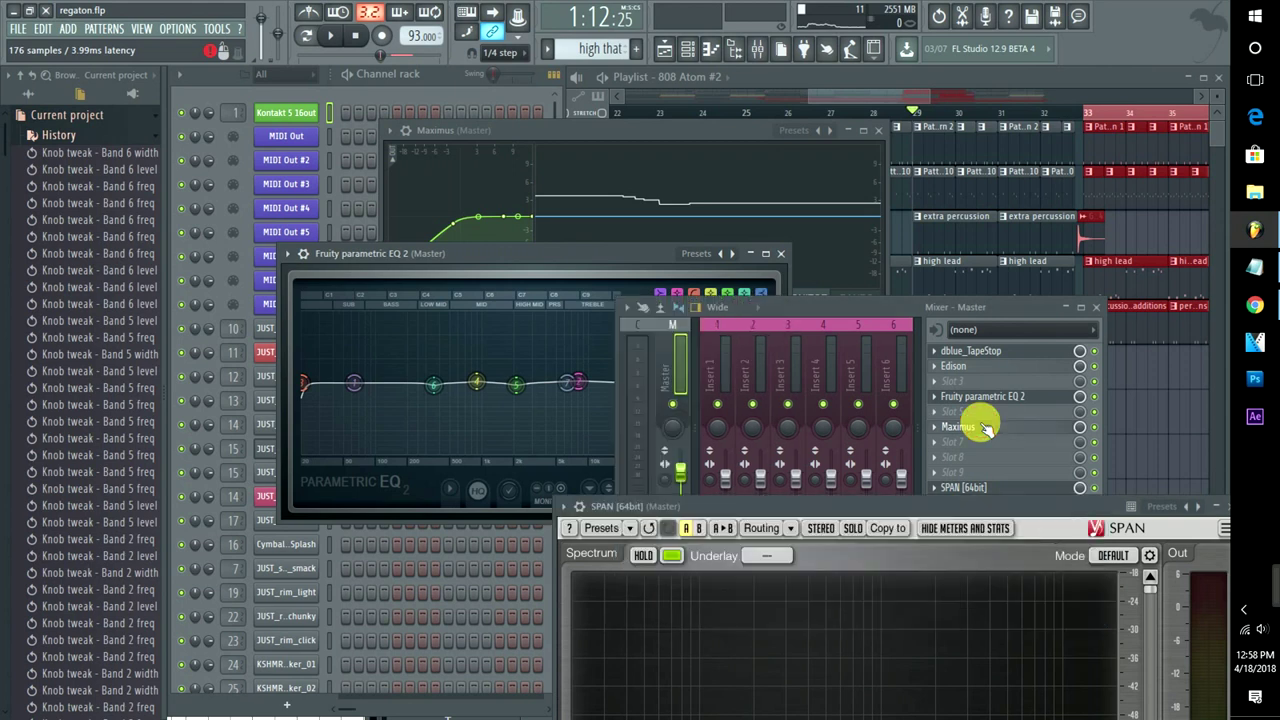
pyautogui.click(981, 425)
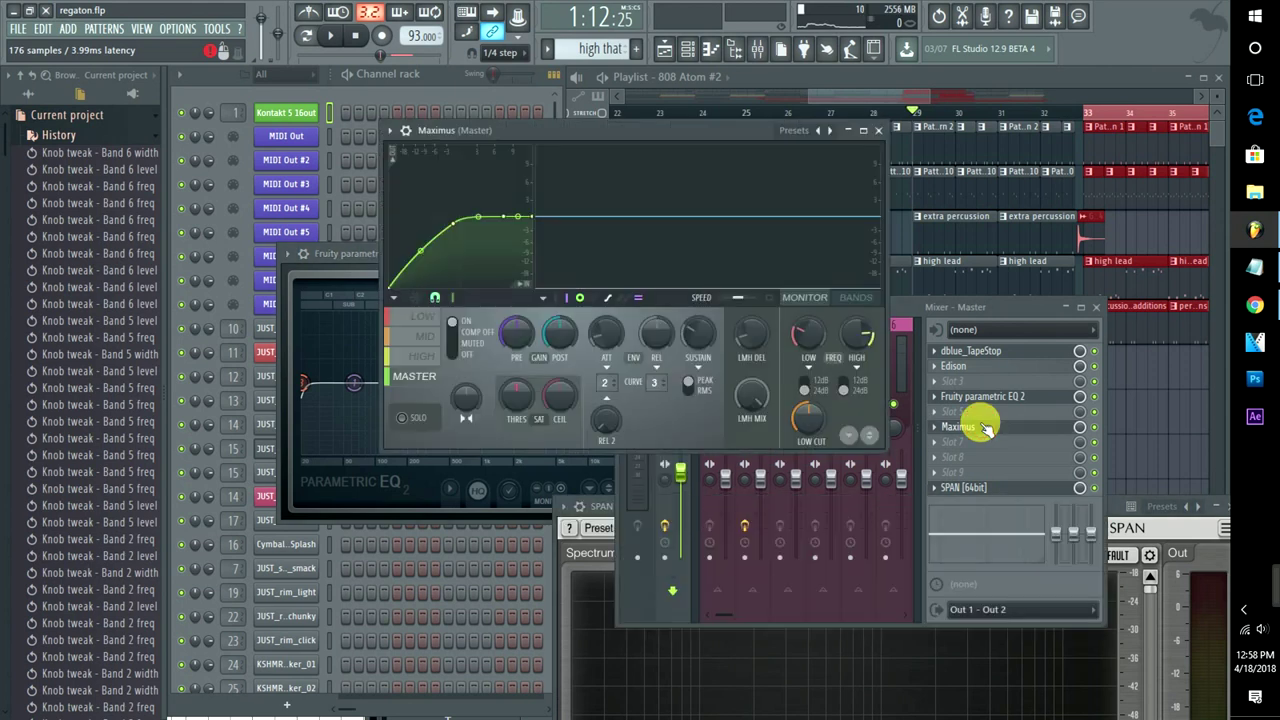
# Compare the compression curves of the low, mid and high bands in Maximus
pyautogui.click(408, 320)
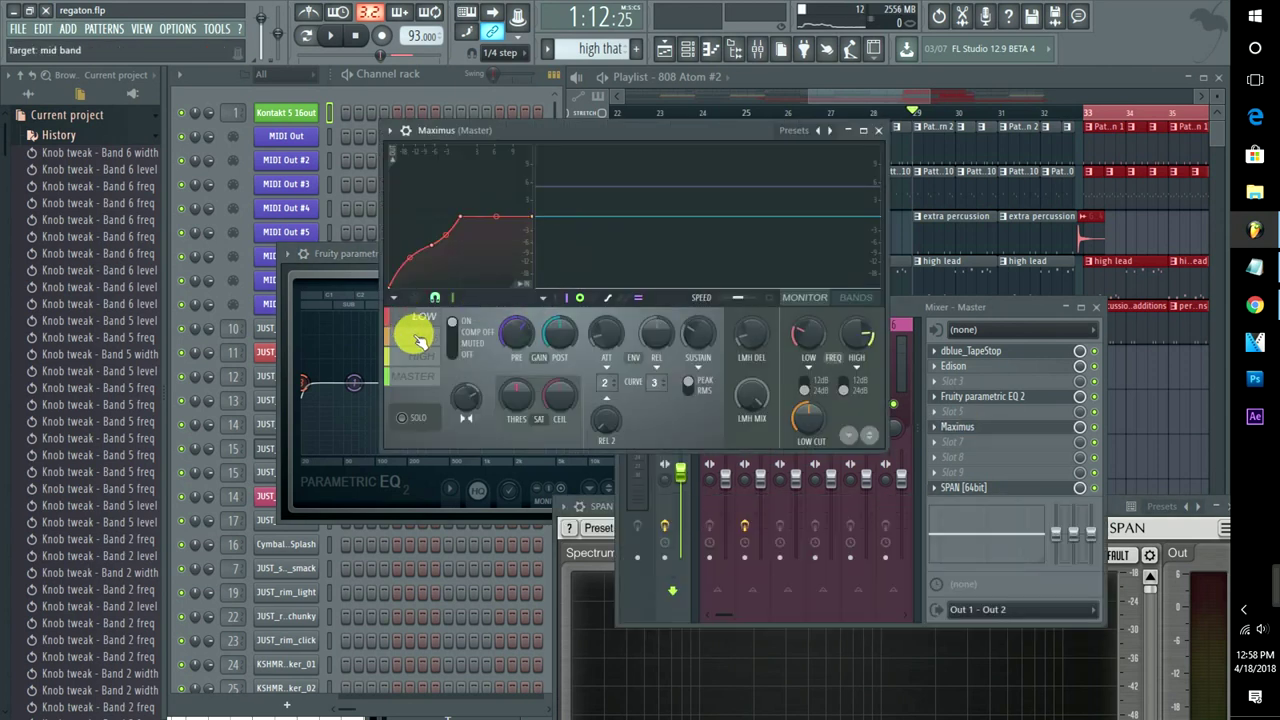
pyautogui.click(417, 337)
pyautogui.click(416, 356)
pyautogui.click(416, 322)
pyautogui.click(417, 337)
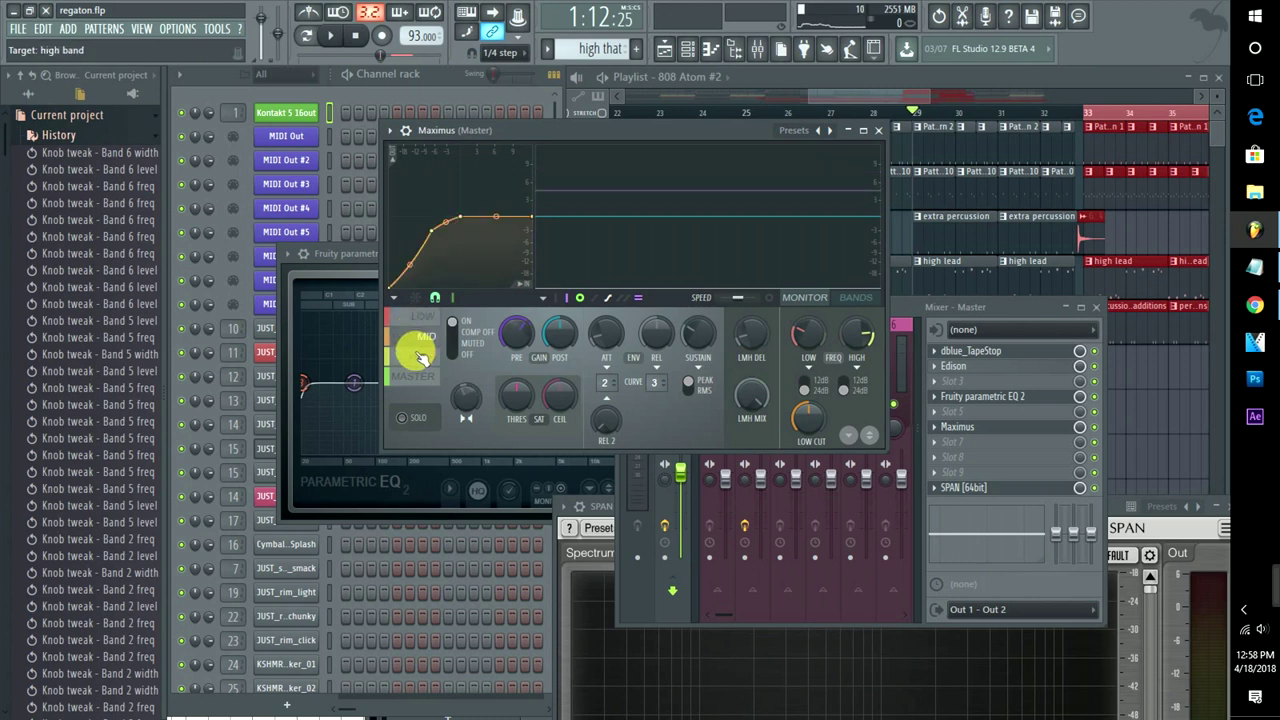
pyautogui.click(416, 356)
pyautogui.click(420, 318)
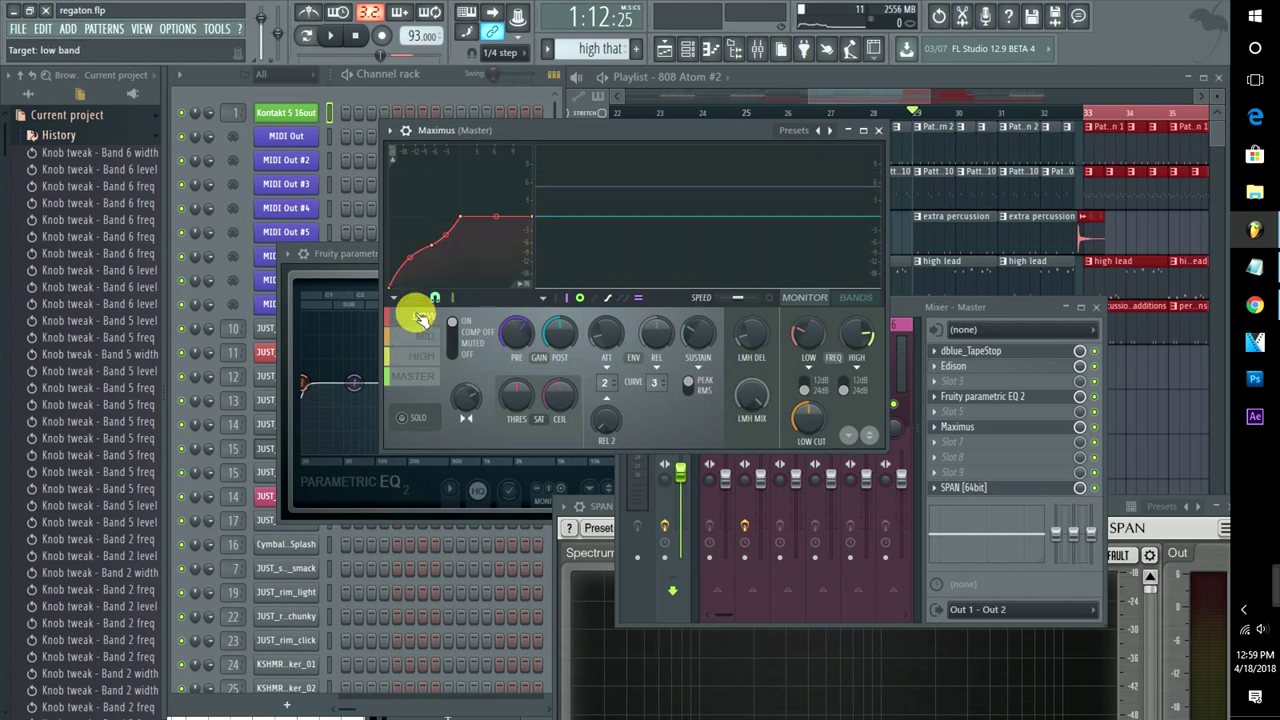
# Display the frequency range of each band in Maximus and review the mid and low curves against it
pyautogui.click(862, 297)
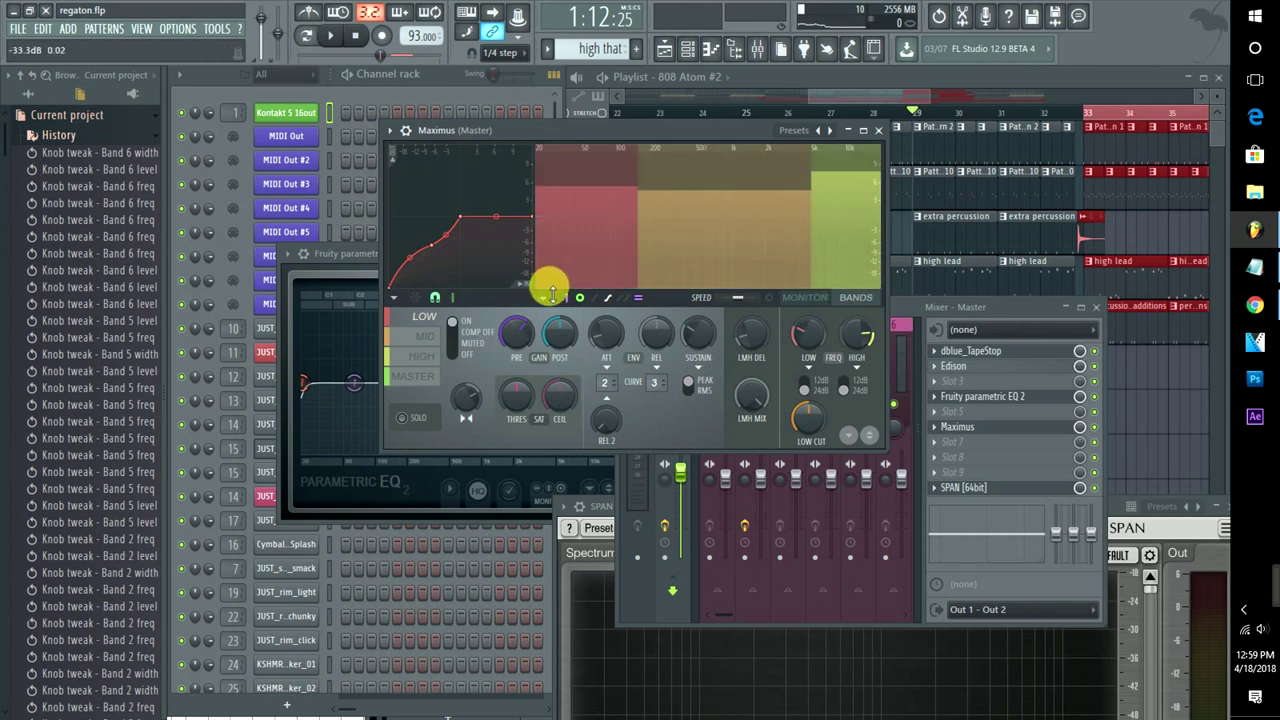
pyautogui.click(426, 337)
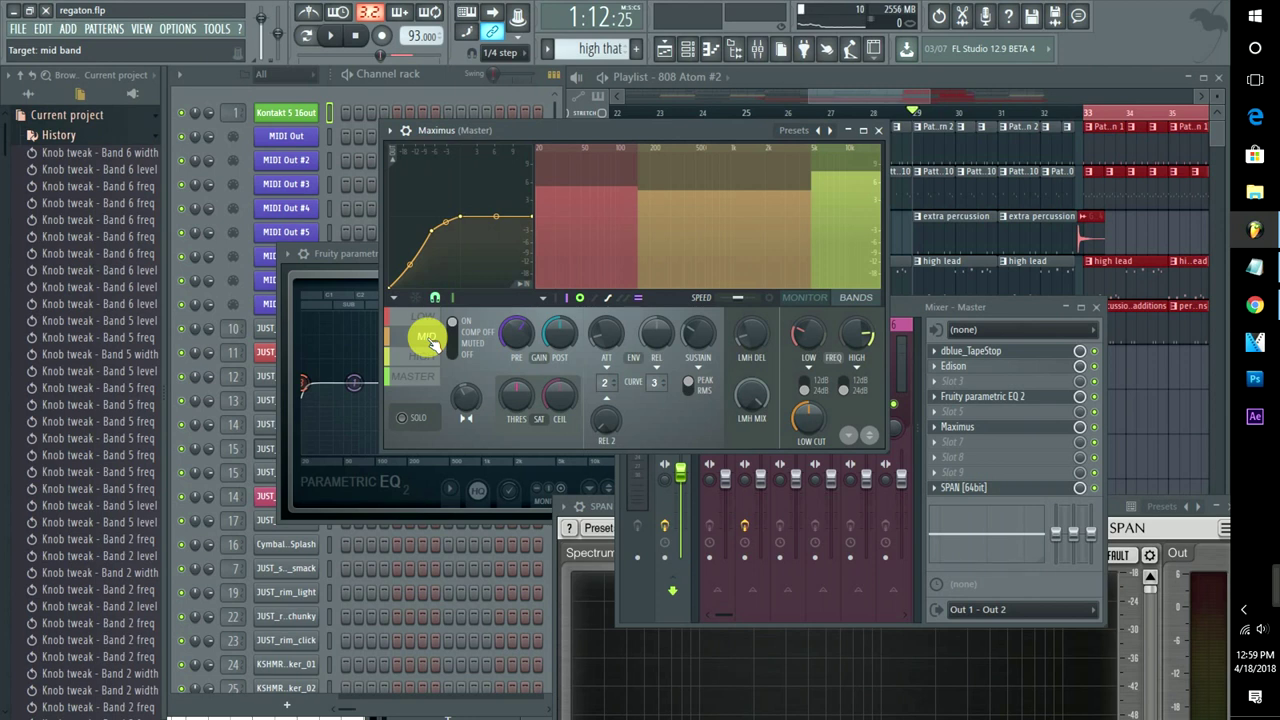
pyautogui.moveTo(443, 209); pyautogui.dragTo(448, 238)
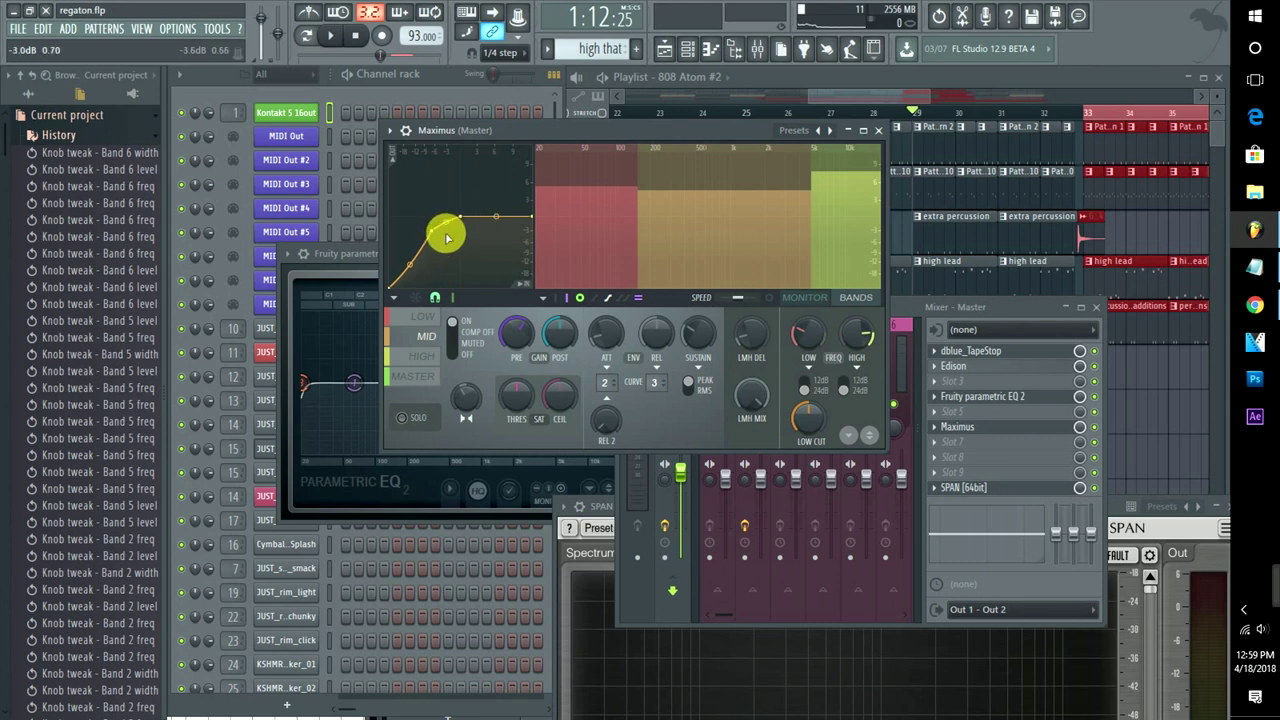
pyautogui.click(424, 318)
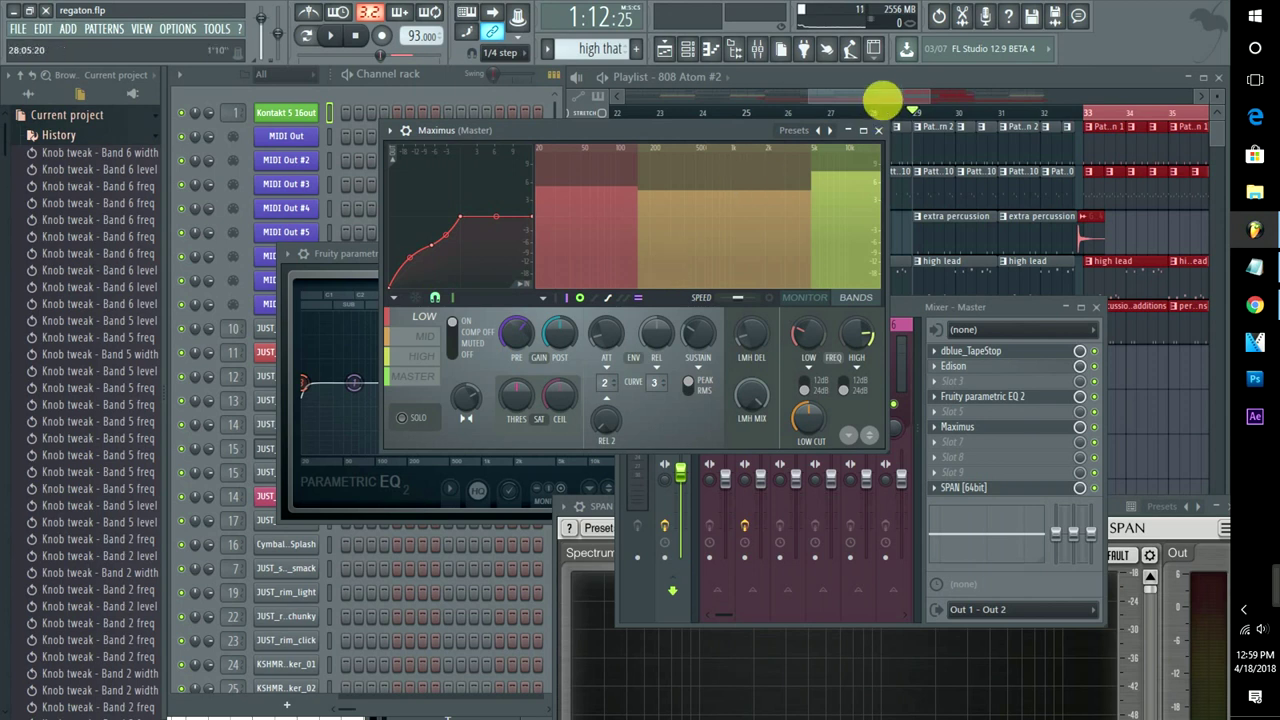
# Bypass Fruity parametric EQ 2 and Maximus on the Master track and audition the unprocessed song from bar 33
pyautogui.click(1080, 427)
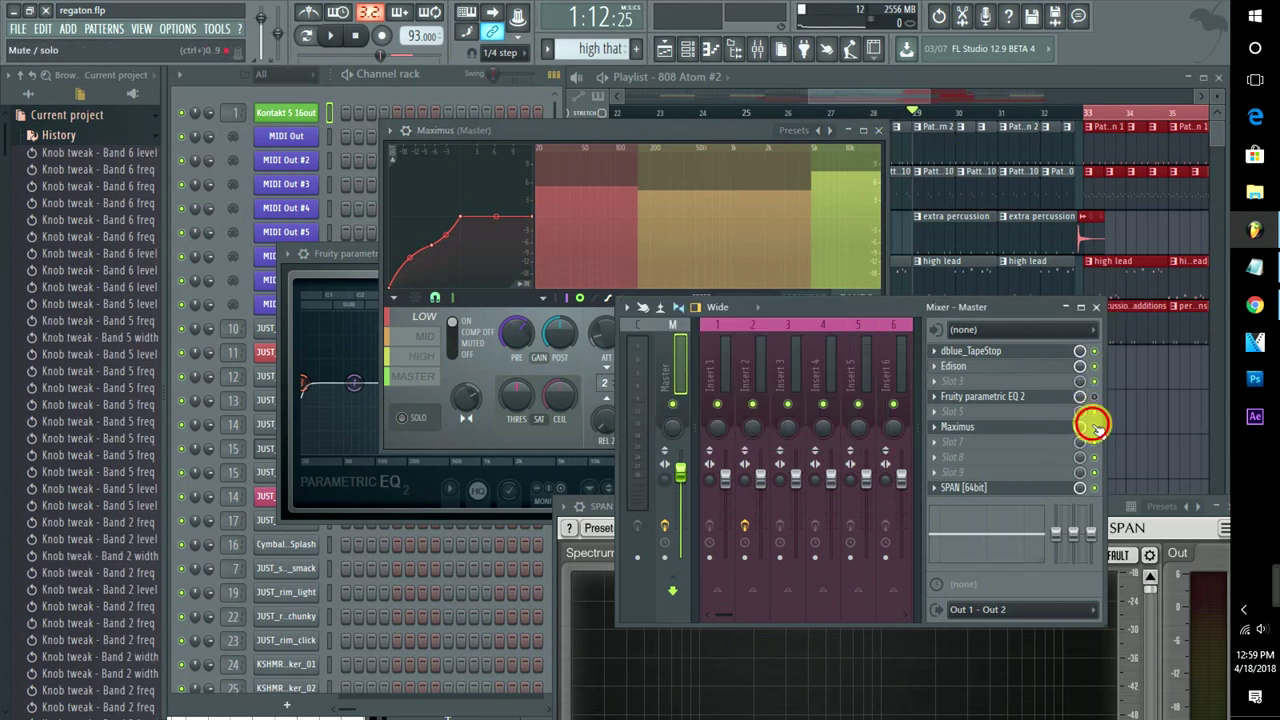
pyautogui.click(1090, 108)
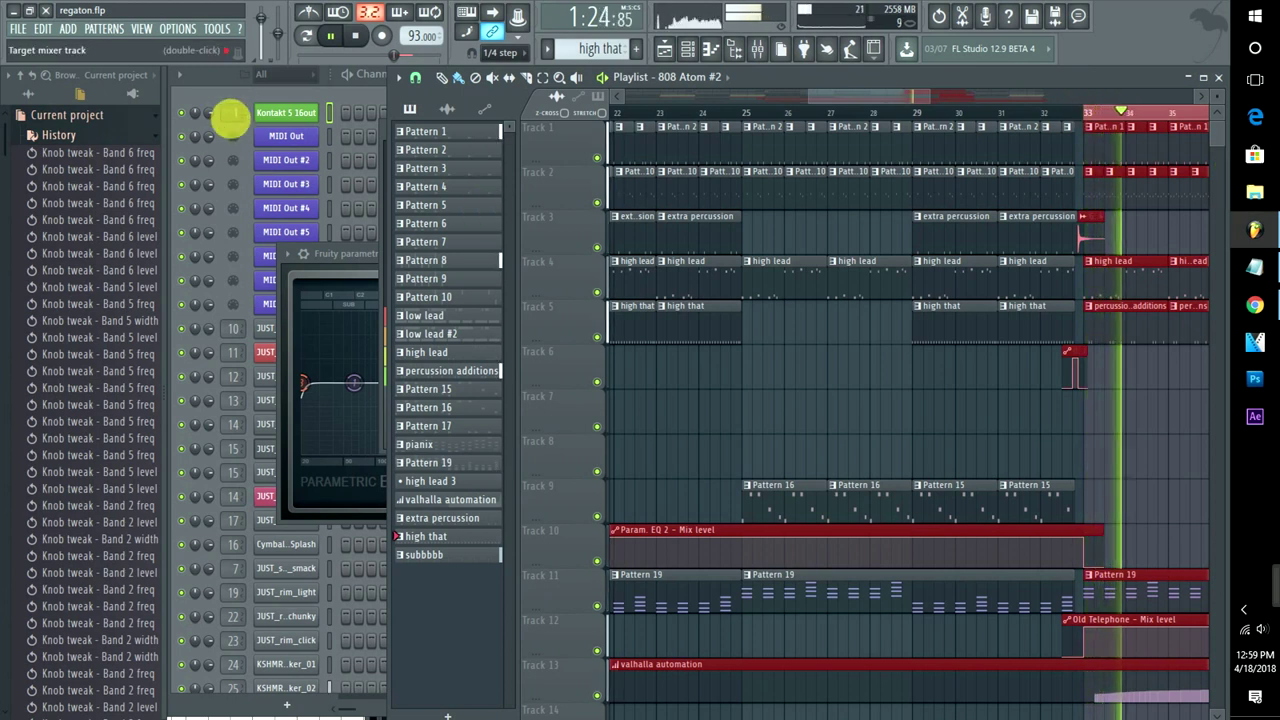
pyautogui.doubleClick(234, 114)
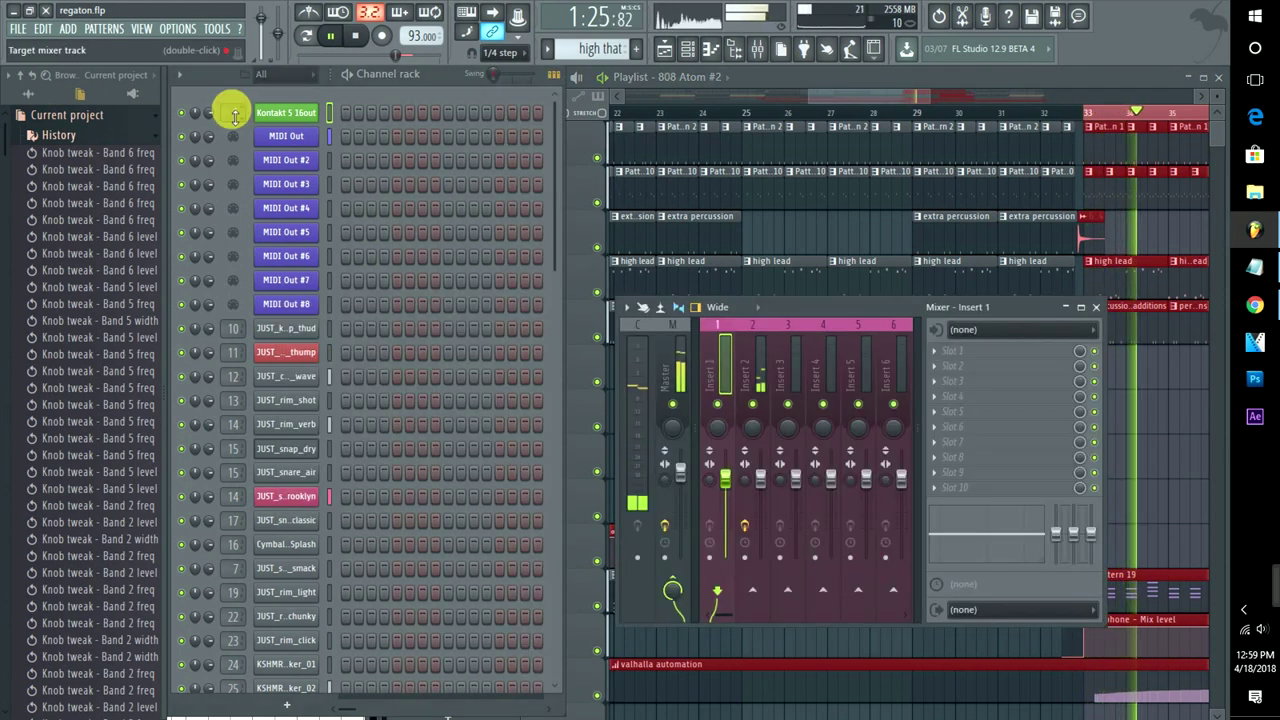
pyautogui.click(666, 367)
pyautogui.press('space')
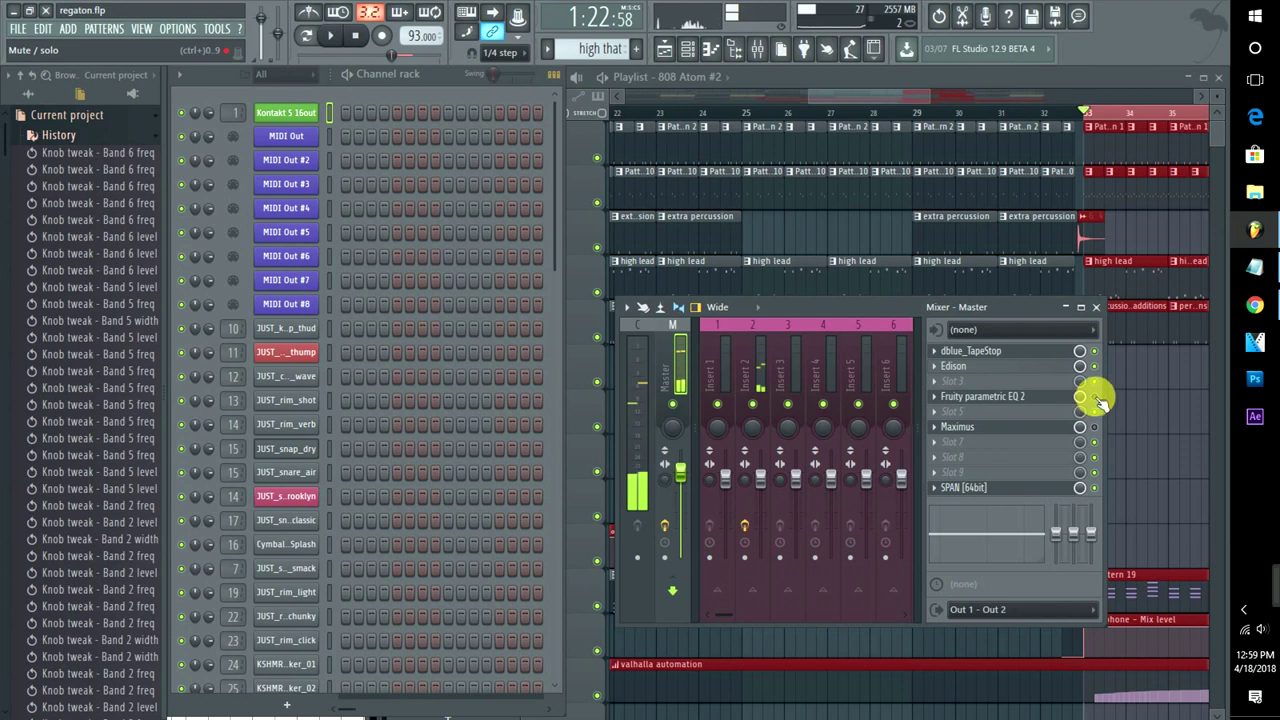
# Play the song with EQ and Maximus re-enabled, and show the SPAN analyzer with its window clear of the effect switches
pyautogui.press('space')
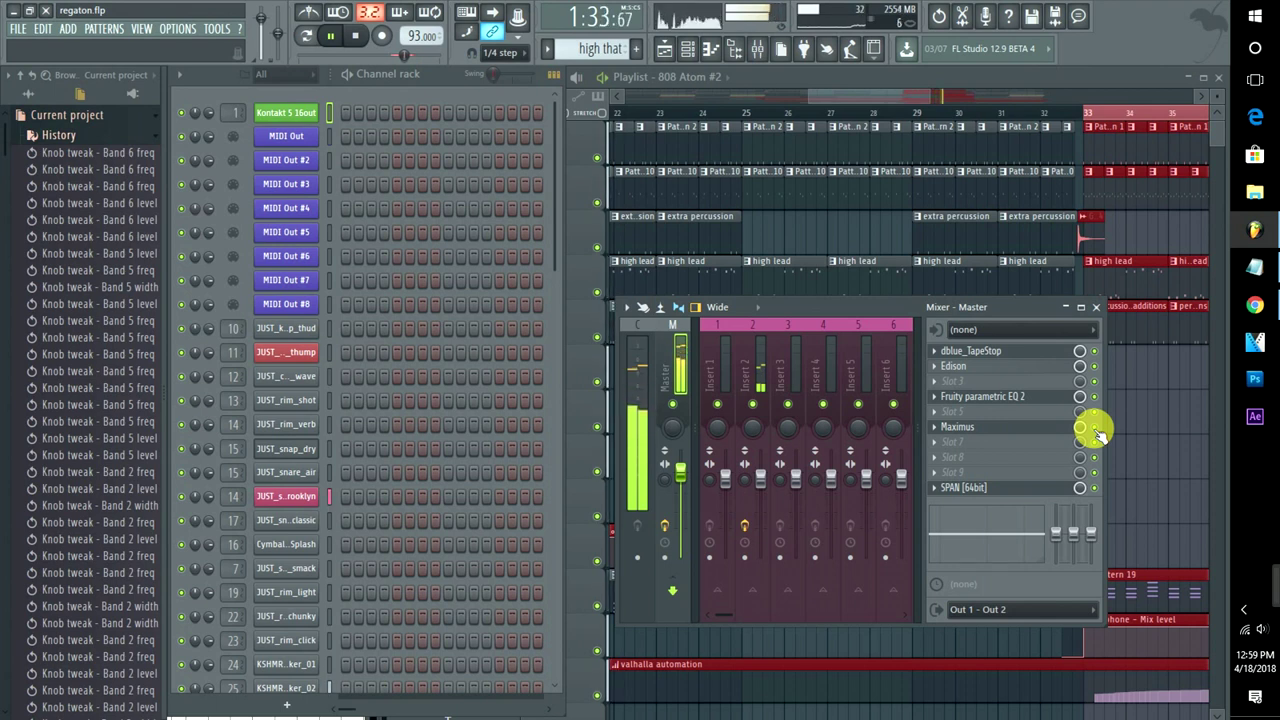
pyautogui.click(1031, 490)
pyautogui.click(1027, 488)
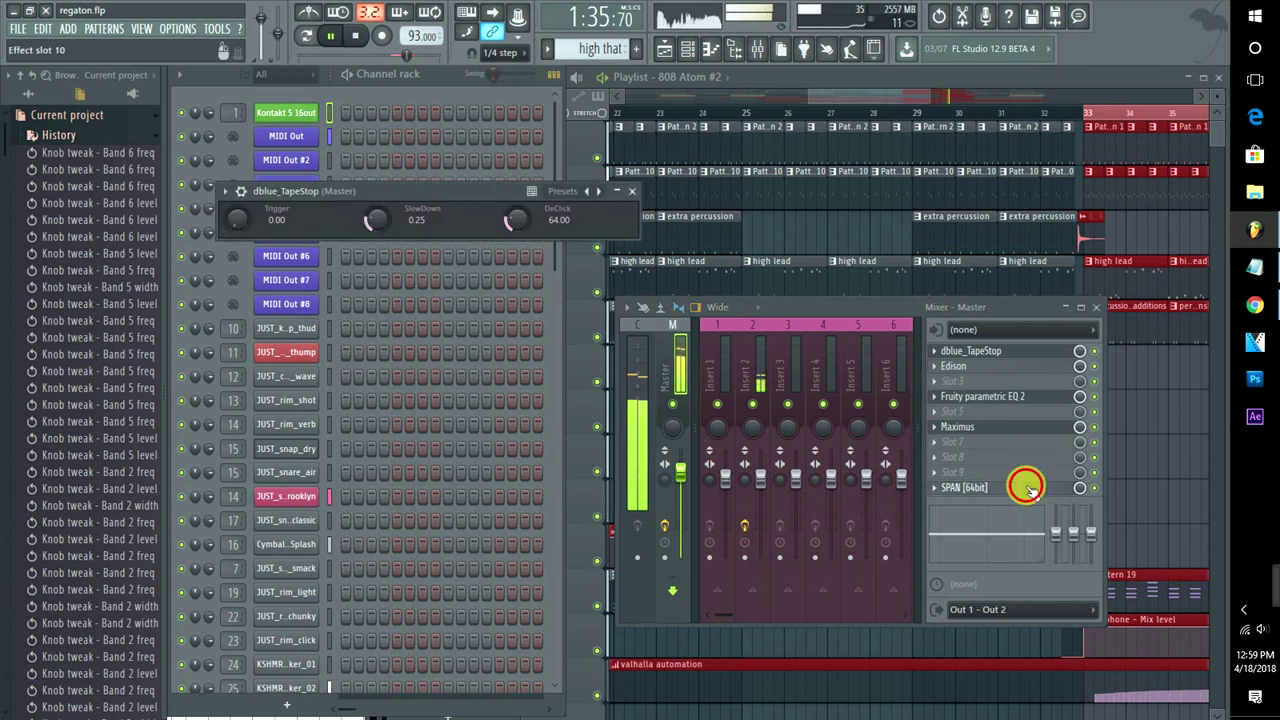
pyautogui.moveTo(1010, 505); pyautogui.dragTo(710, 145)
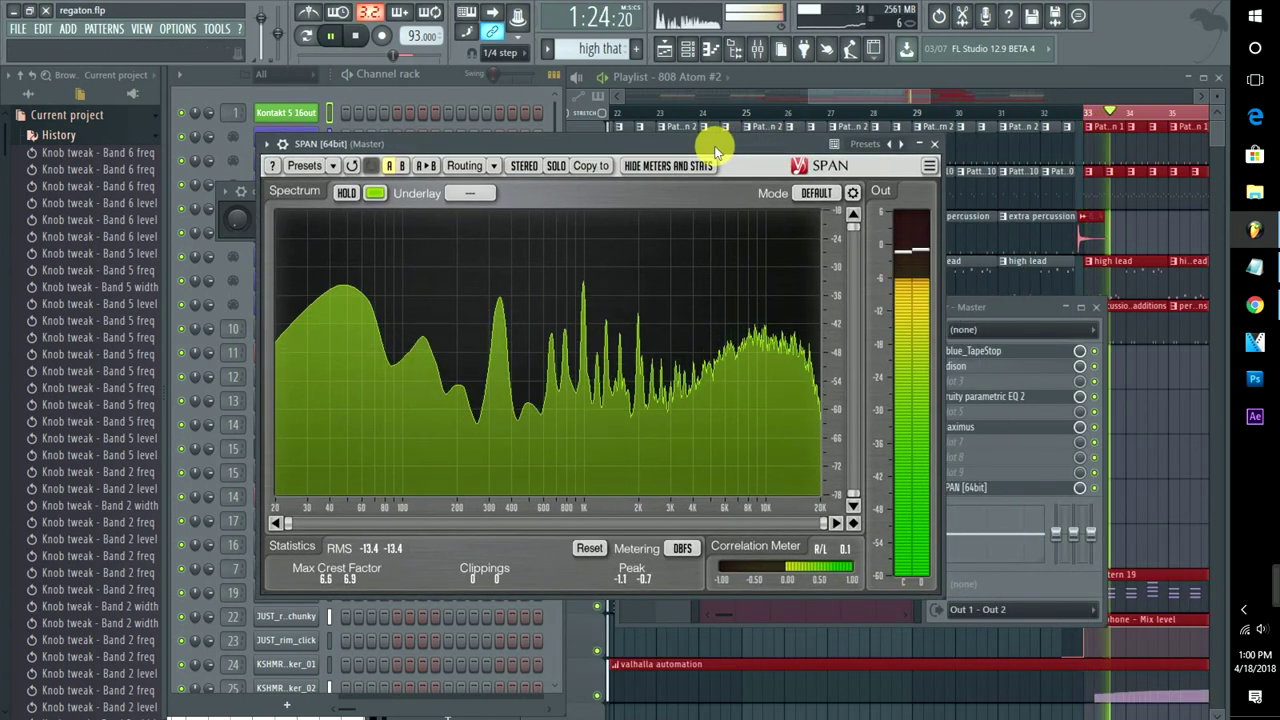
# Compare the SPAN spectrum with EQ and Maximus bypassed and re-enabled during playback, ending with both effects on and playback stopped
pyautogui.click(1095, 397)
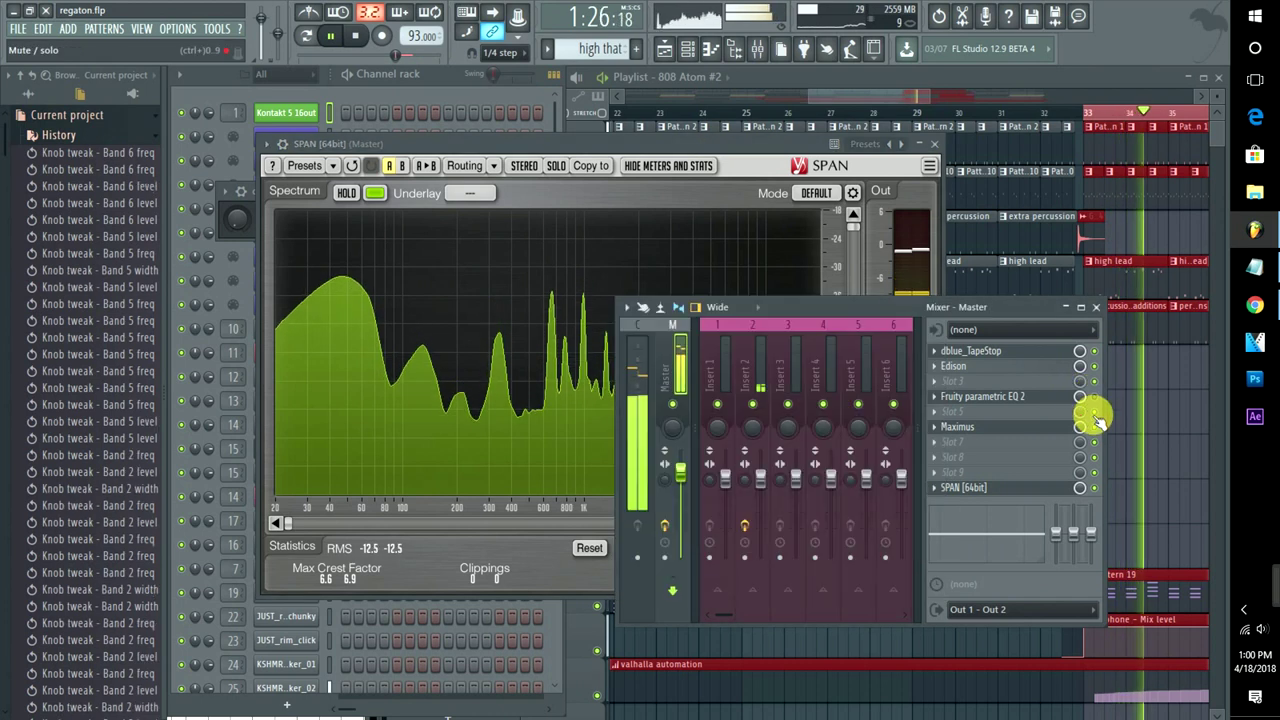
pyautogui.click(834, 206)
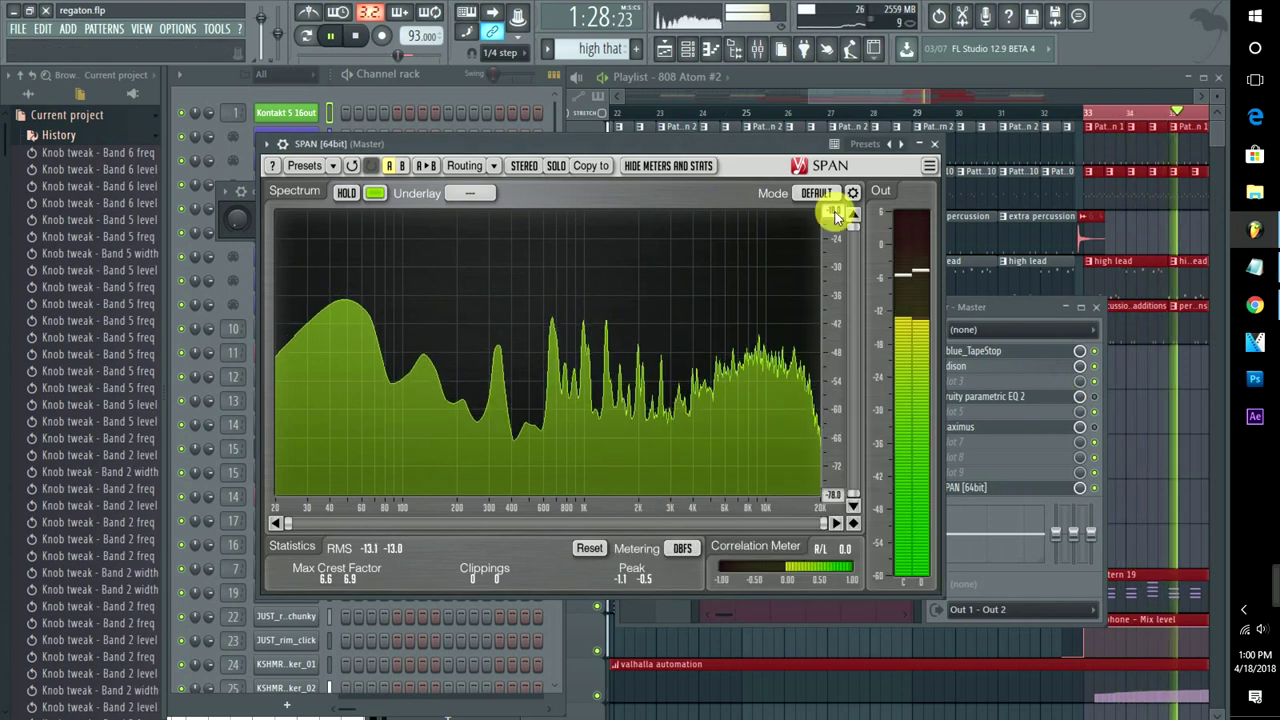
pyautogui.click(1097, 398)
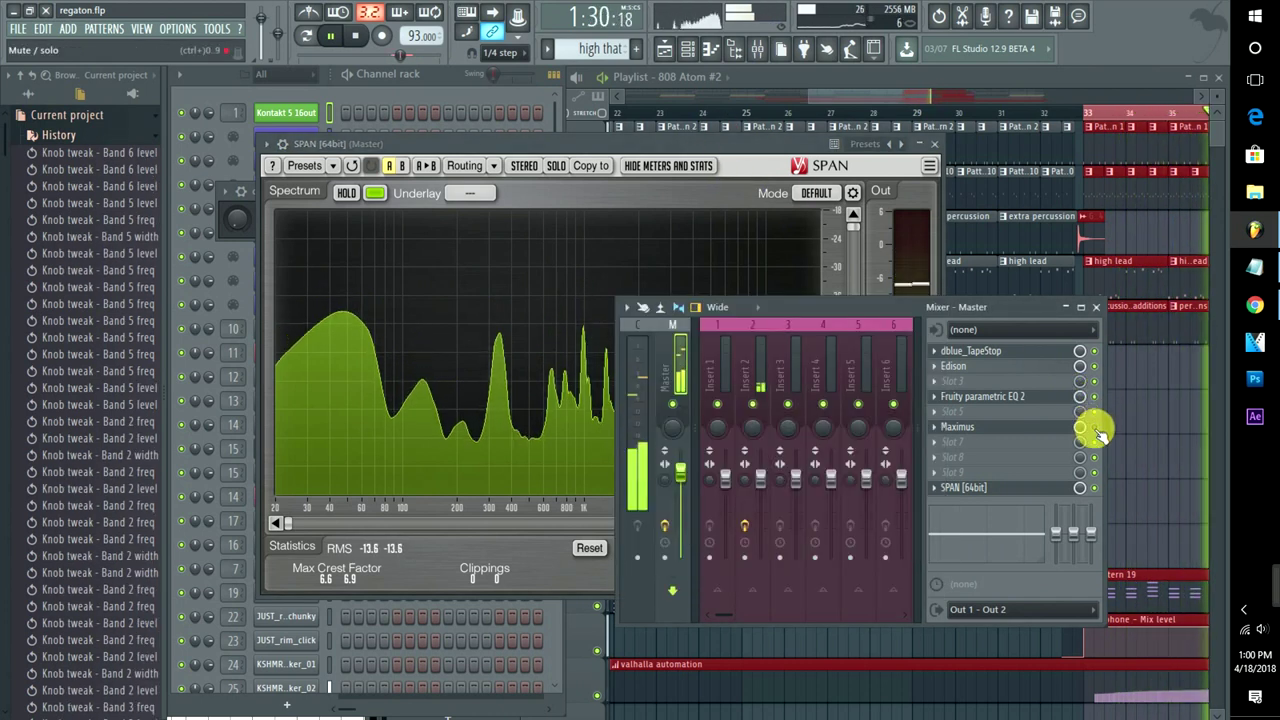
pyautogui.click(658, 143)
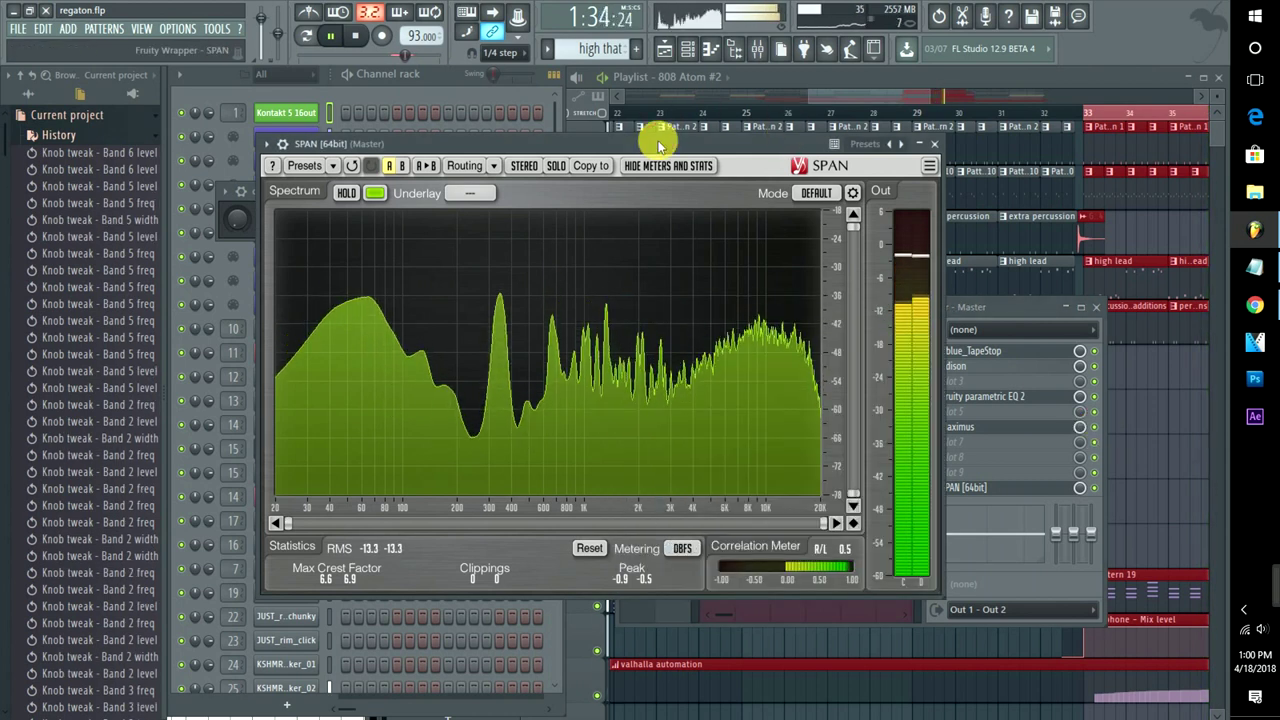
pyautogui.press('space')
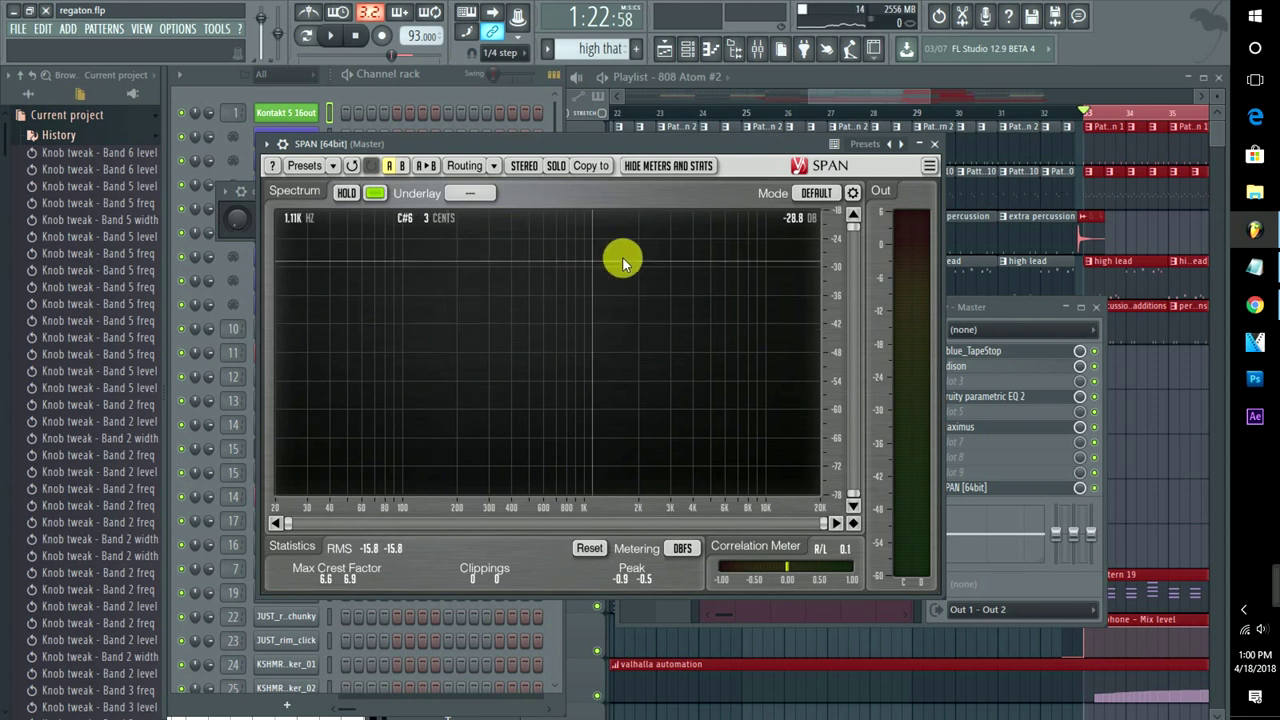
# Select the whole song from 1:01:00 to 49:01:00 in the playlist, play its ending from bar 48, and show the full arrangement
pyautogui.click(828, 96)
pyautogui.moveTo(828, 96); pyautogui.dragTo(706, 103)
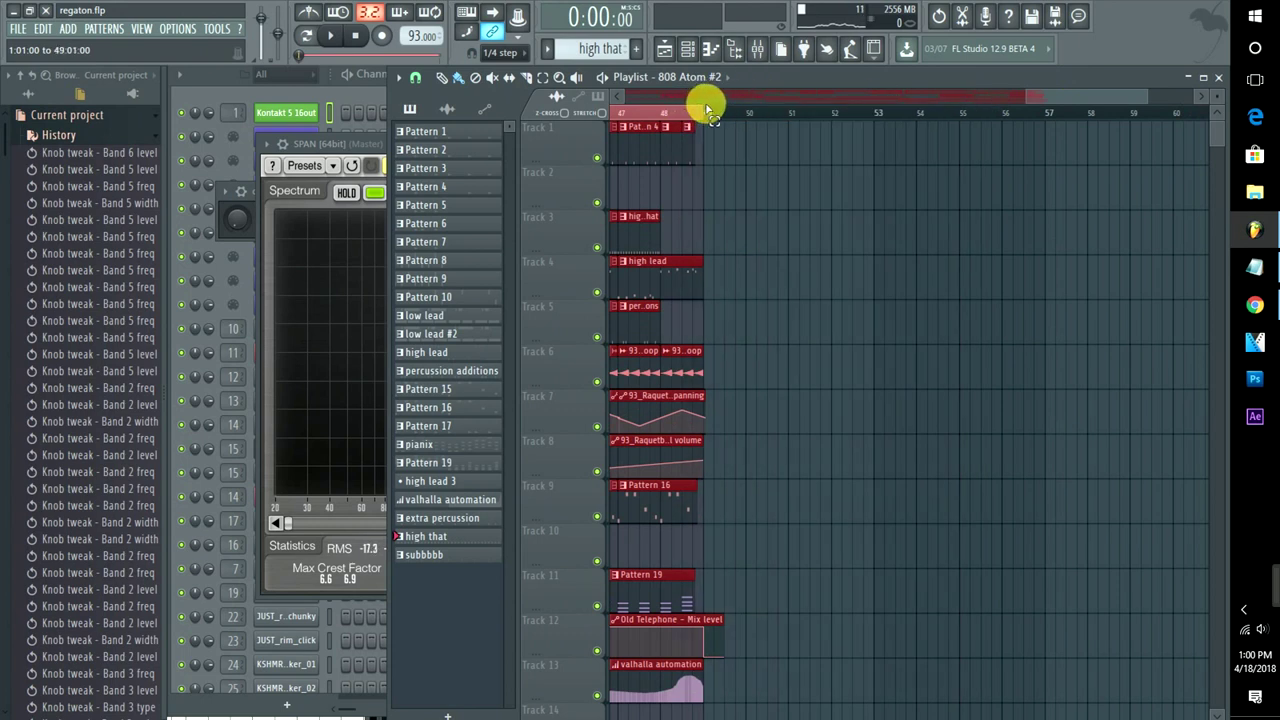
pyautogui.click(666, 108)
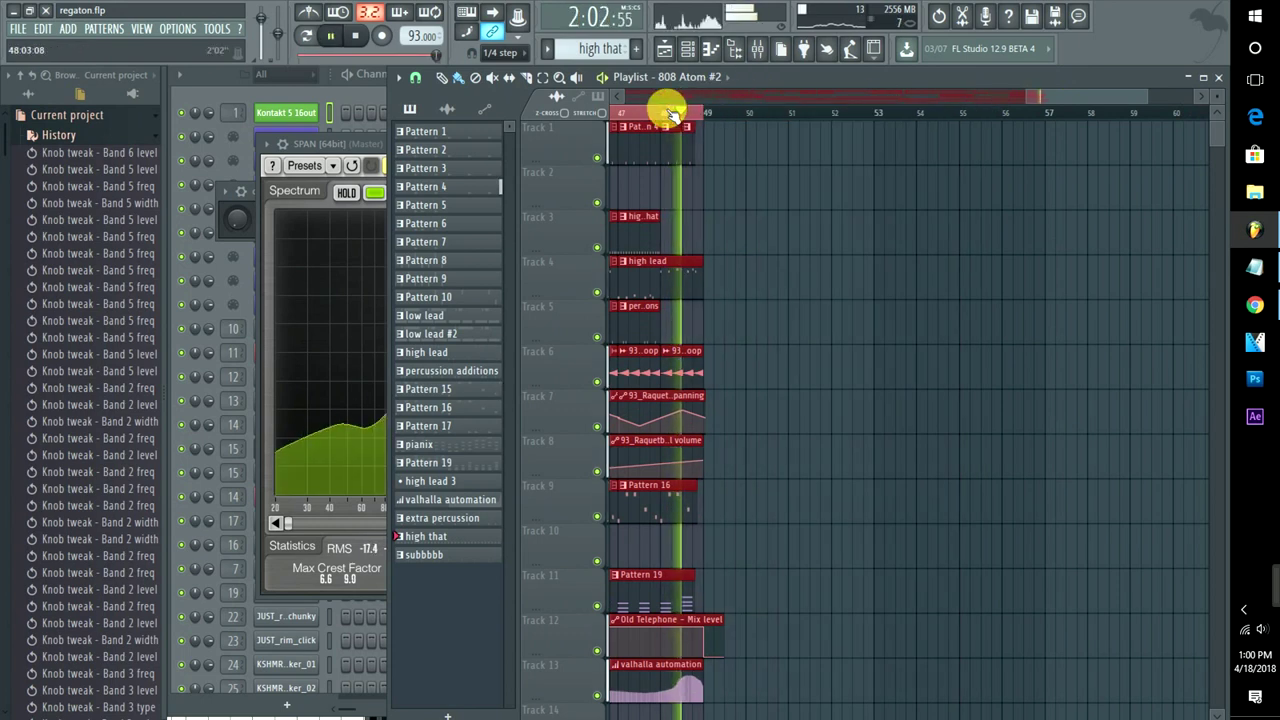
pyautogui.press('space')
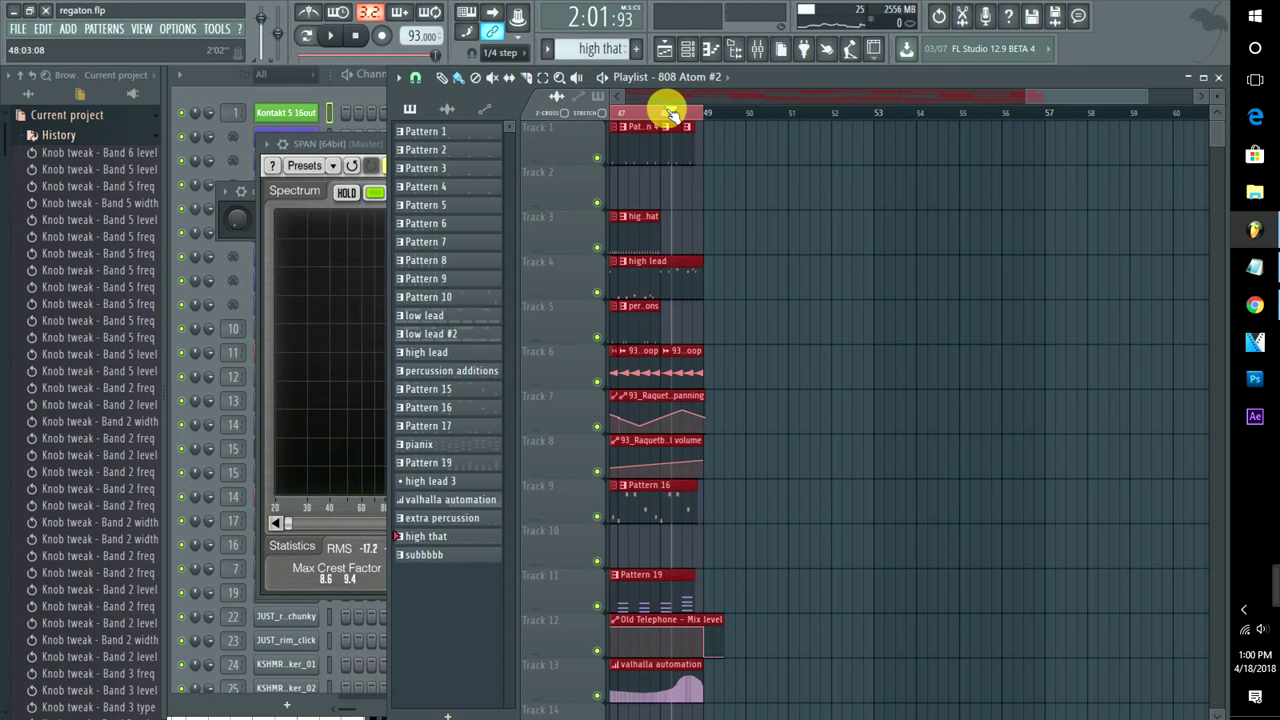
pyautogui.moveTo(1157, 88)
pyautogui.mouseDown()
pyautogui.moveTo(1100, 98)
pyautogui.moveTo(704, 86)
pyautogui.moveTo(1156, 104)
pyautogui.mouseUp()
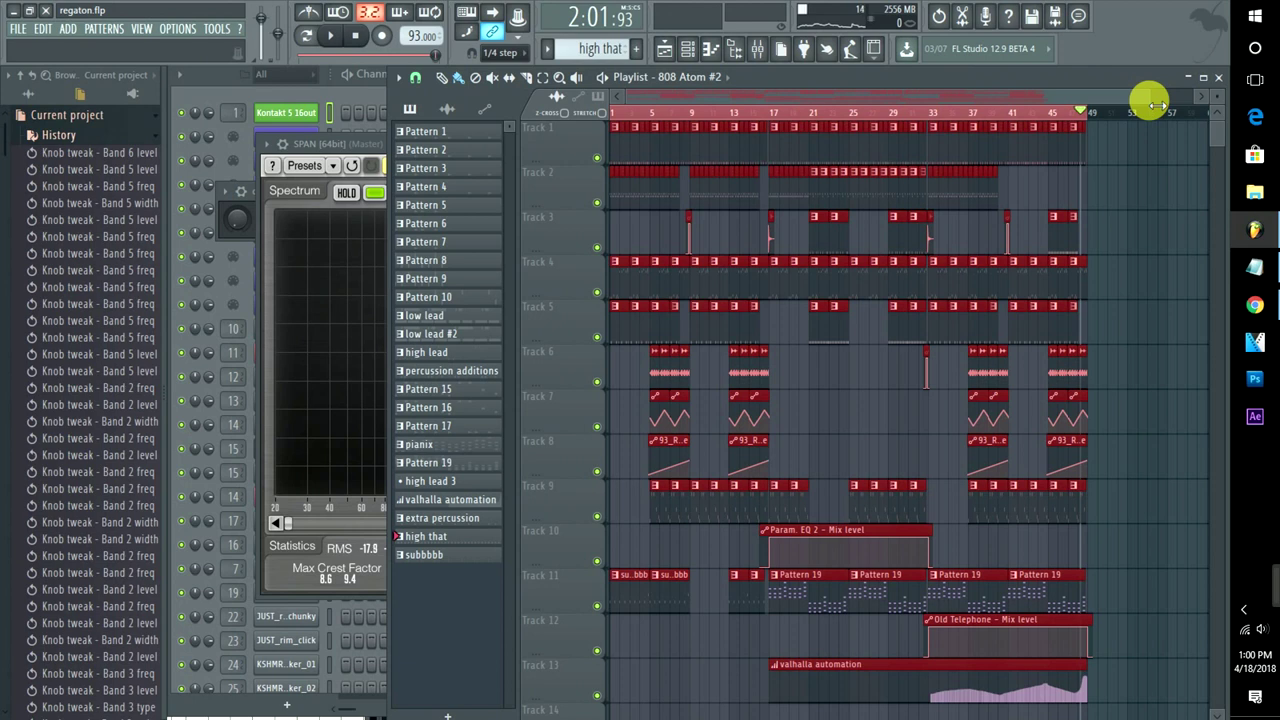
pyautogui.moveTo(1273, 600); pyautogui.dragTo(791, 532)
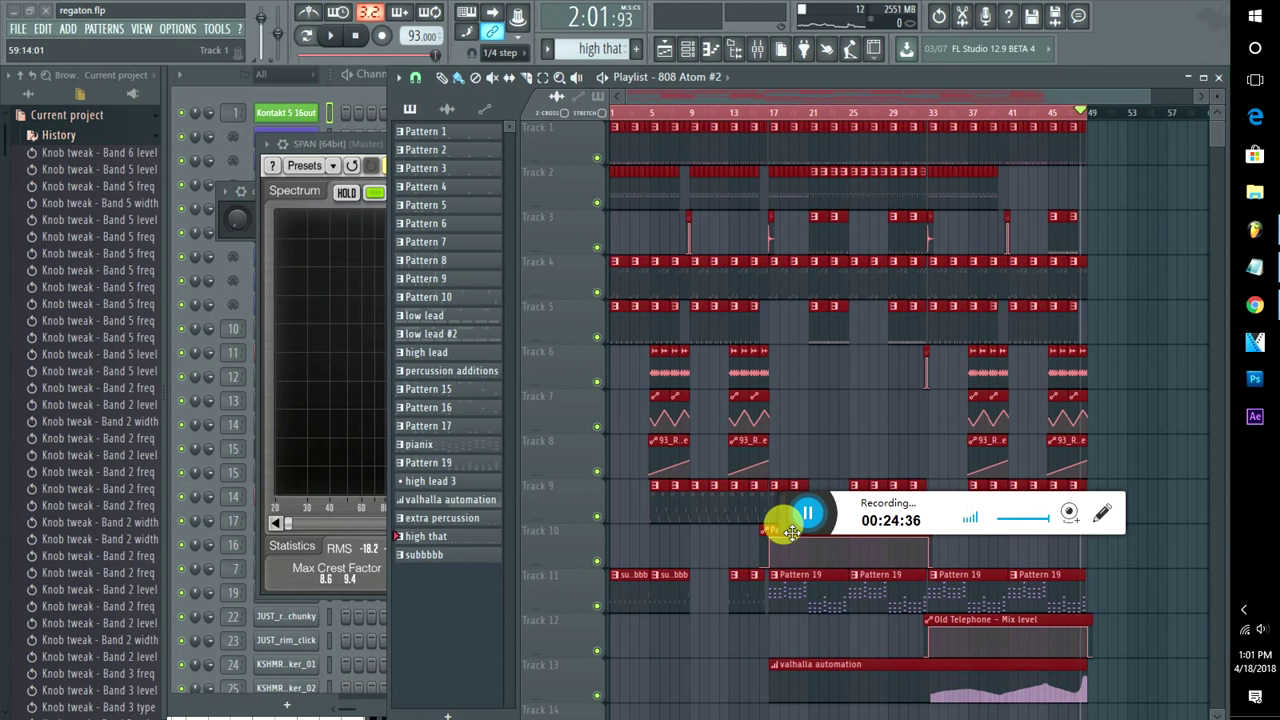